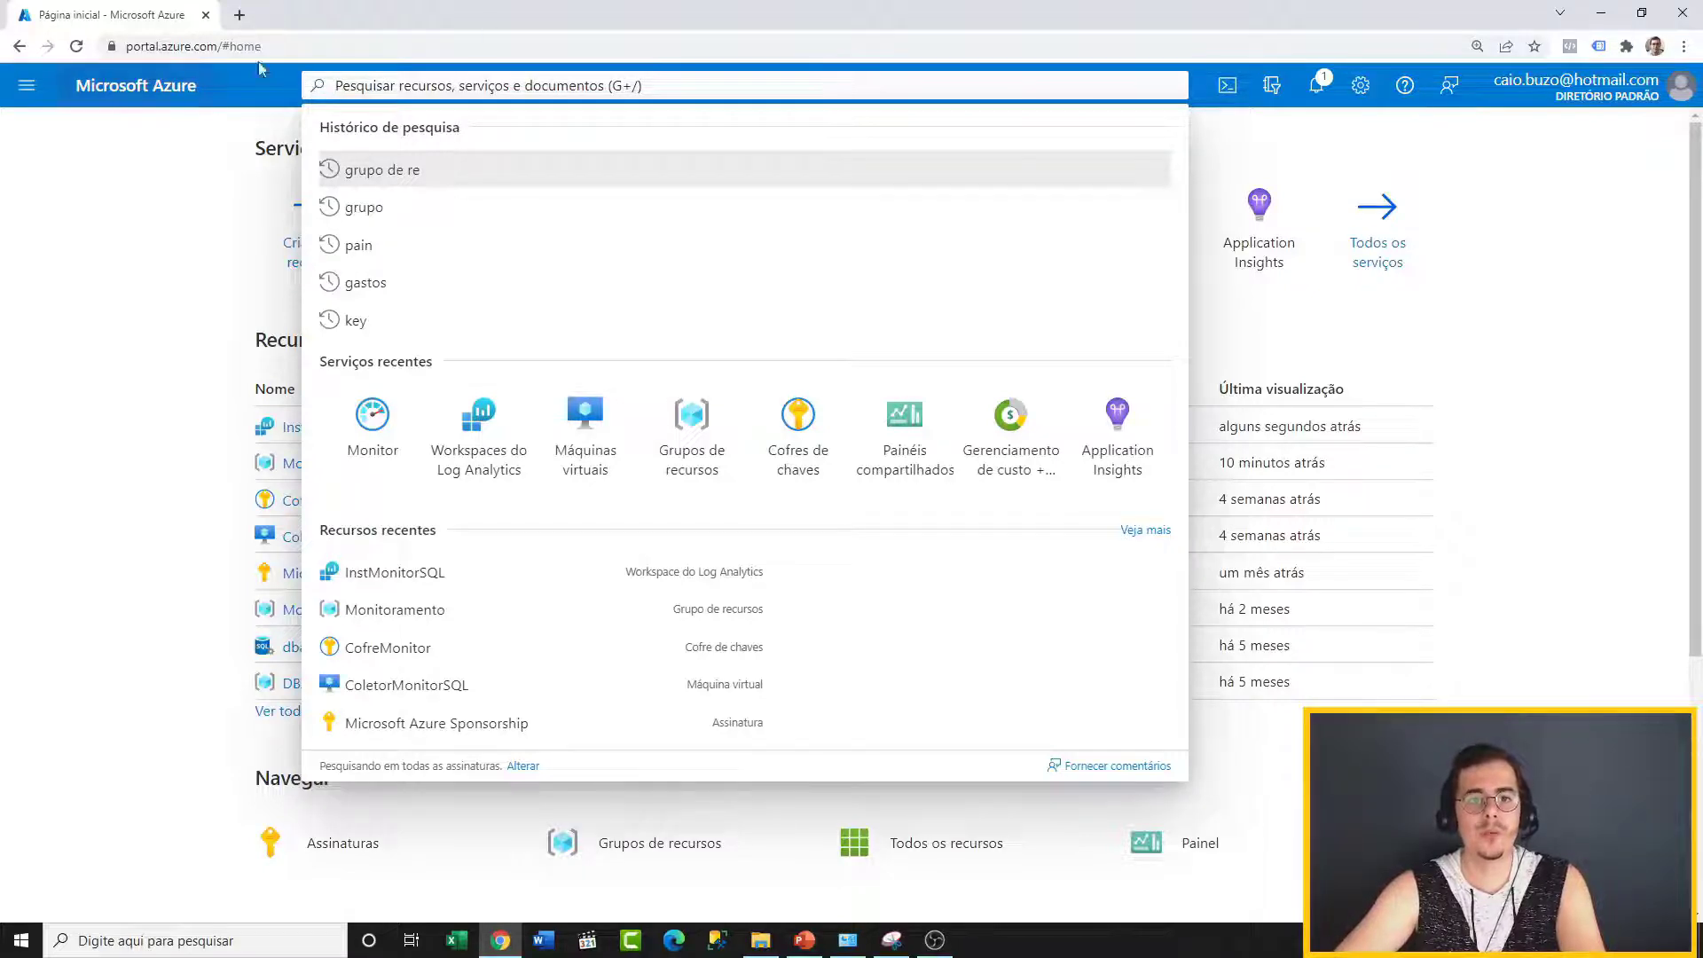
# Step: Search for the virtual machines service with "maquina", open it and start creating a new virtual machine
pyautogui.click(197, 201)
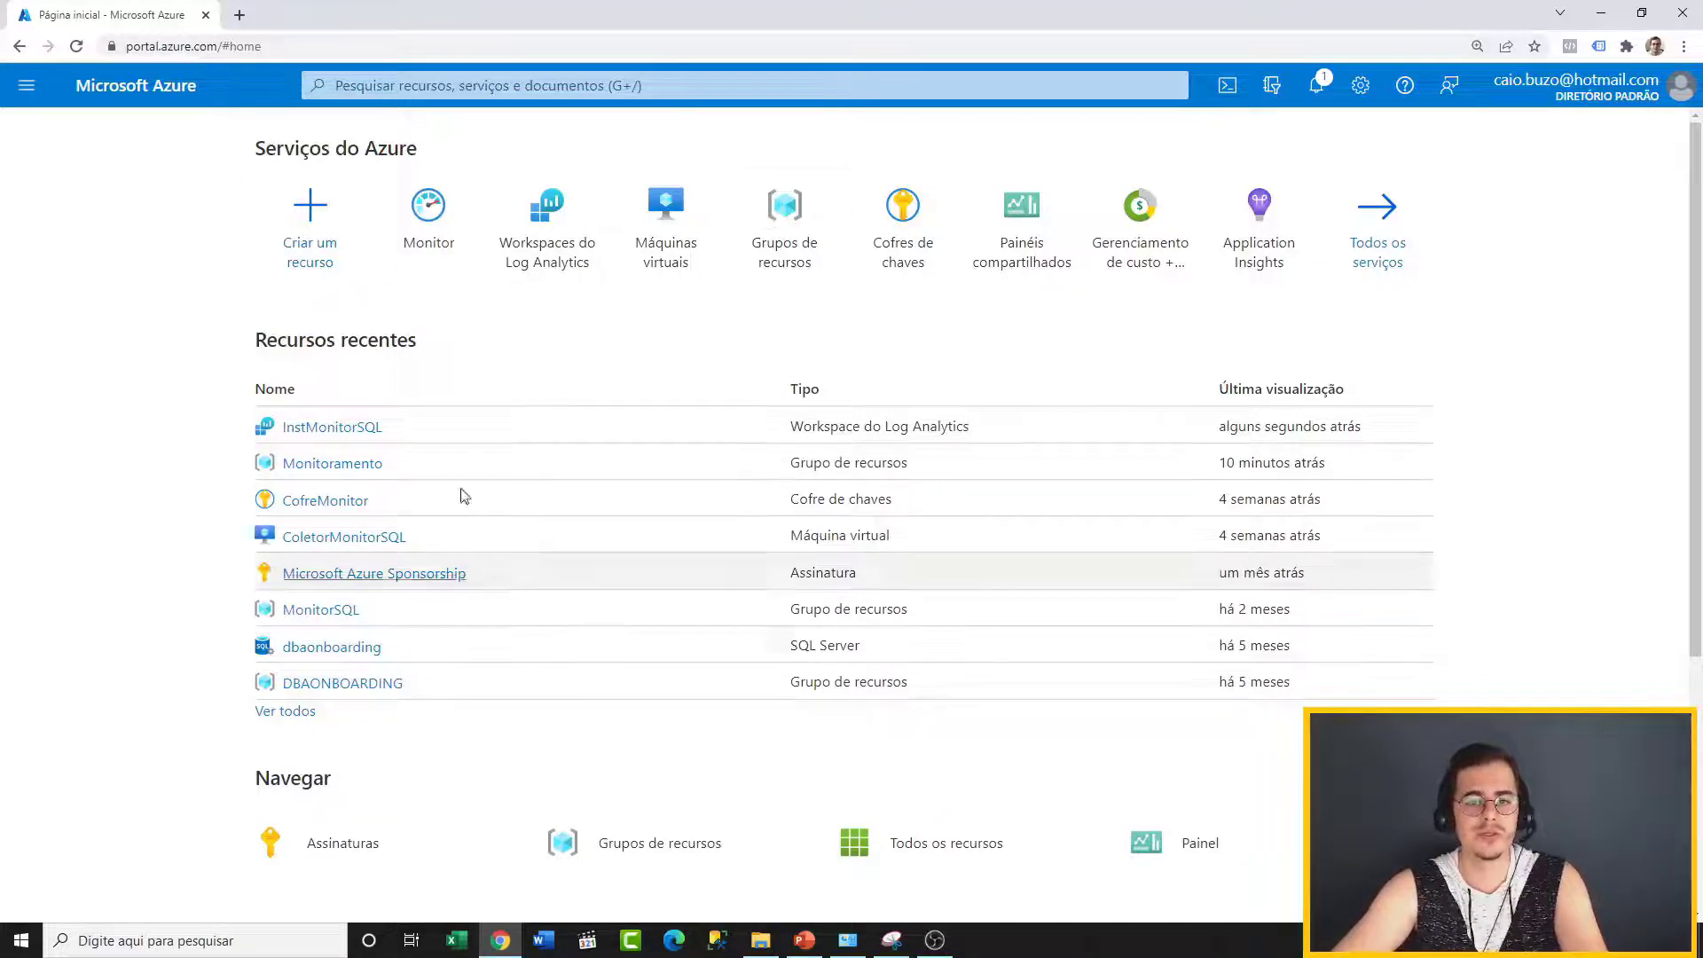
pyautogui.click(449, 88)
pyautogui.write('maquina')
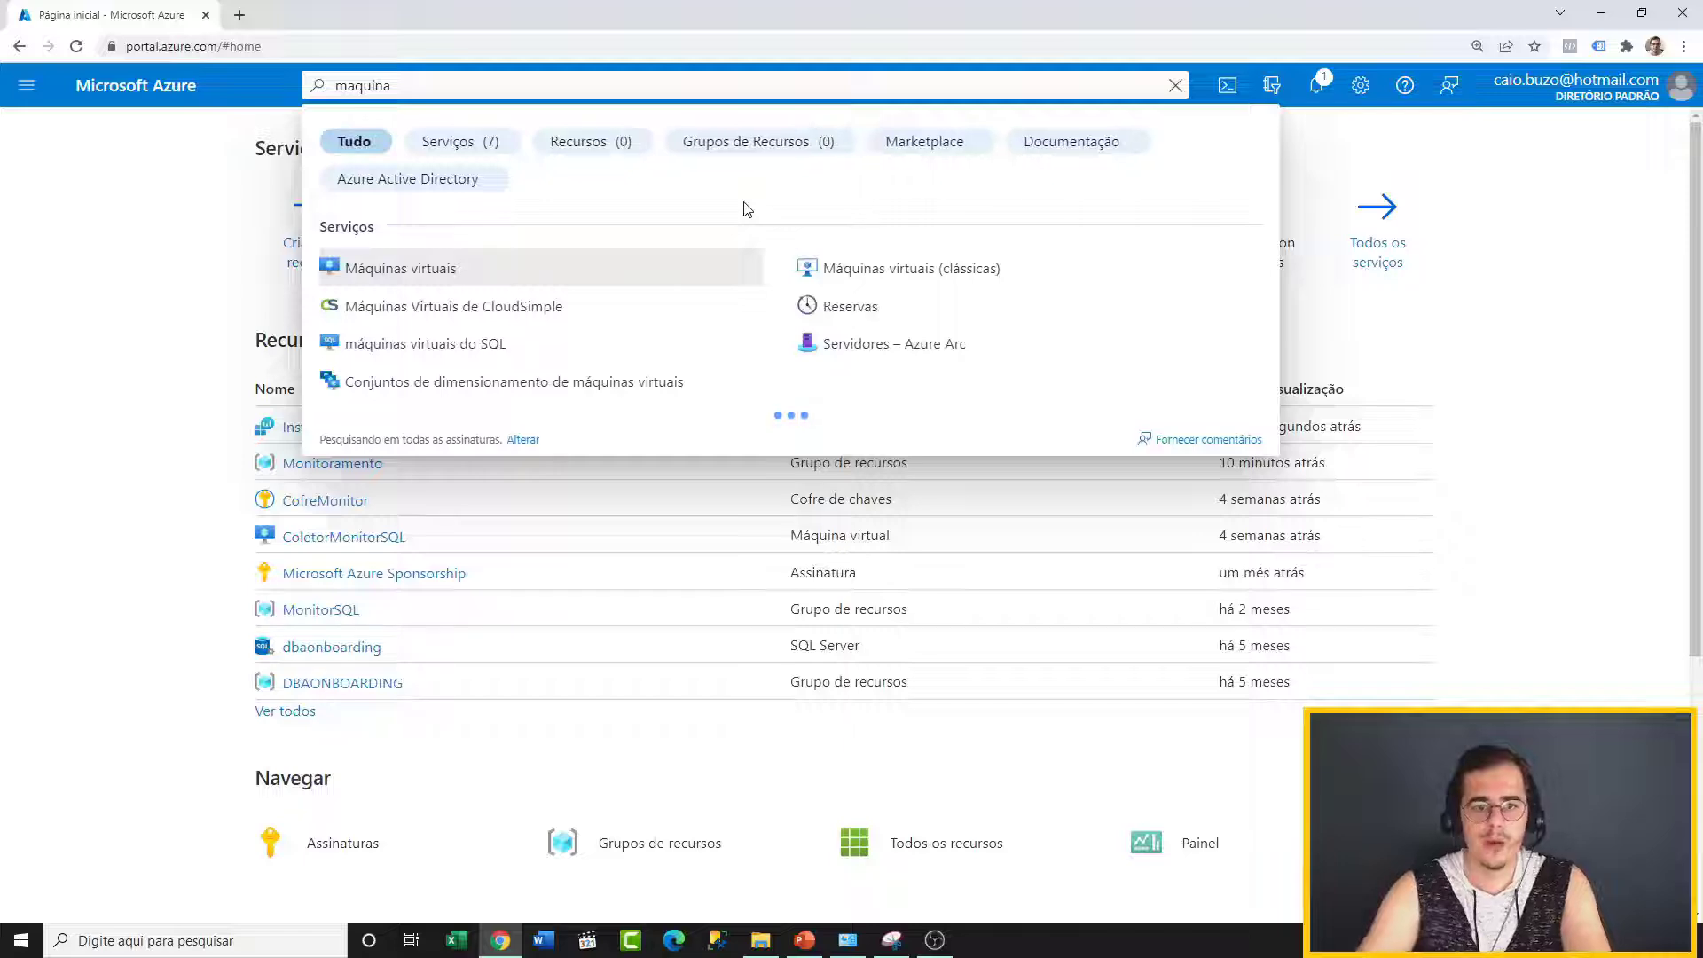
pyautogui.click(421, 269)
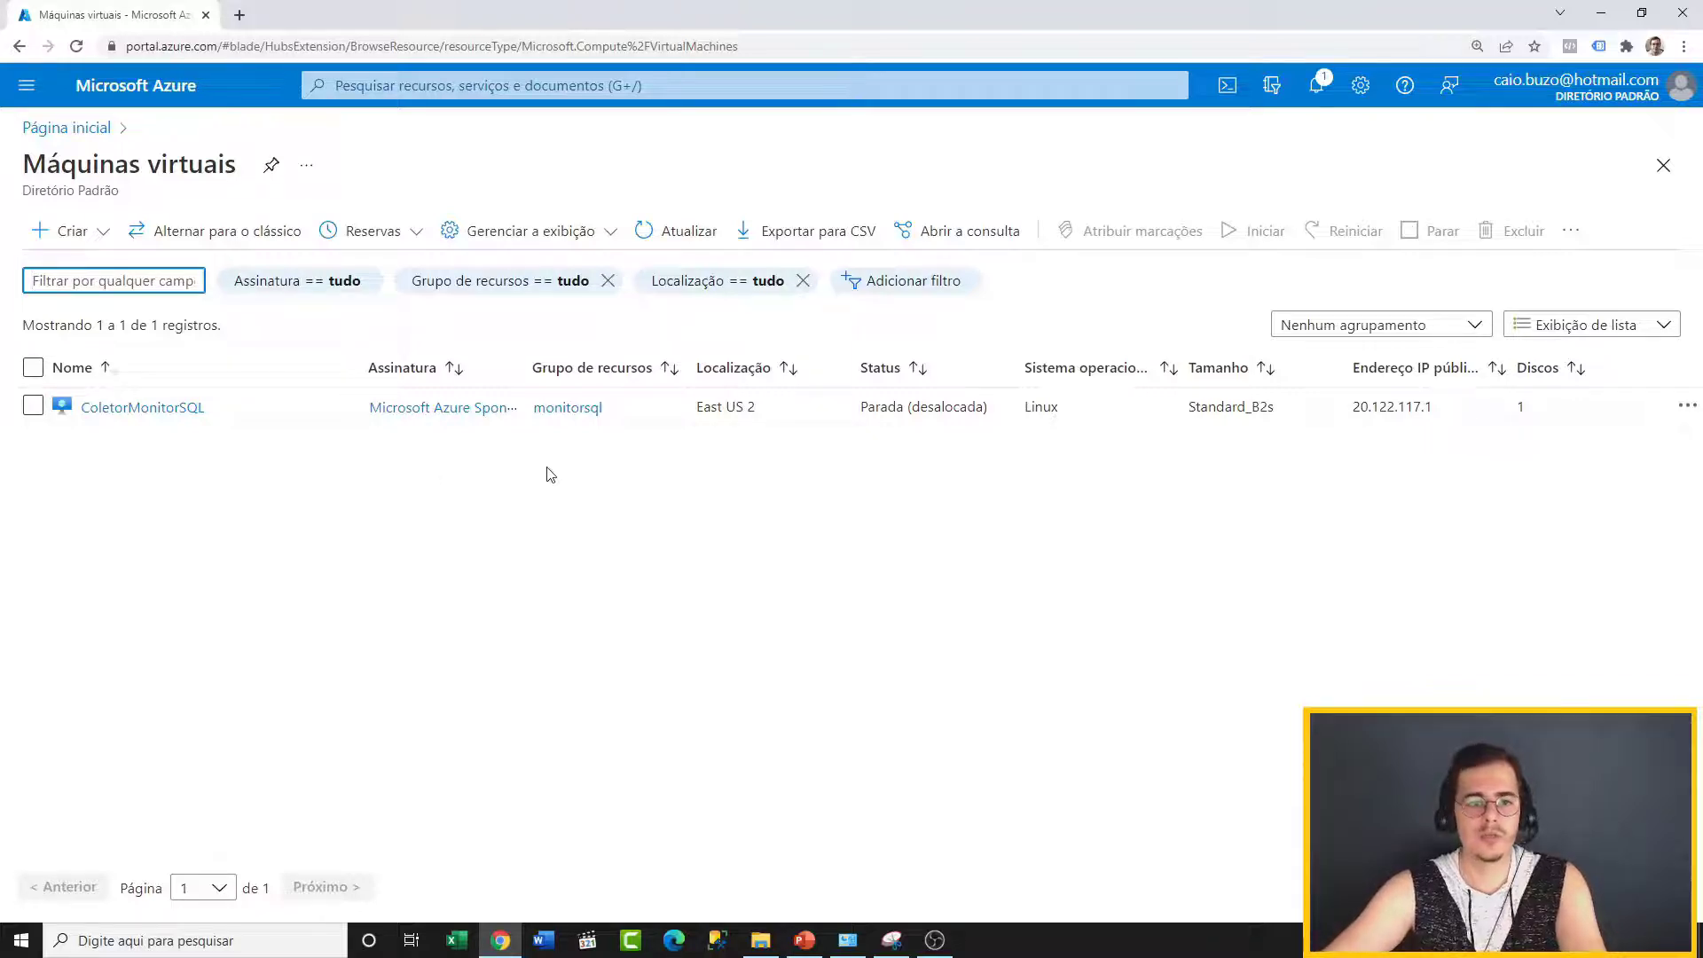
pyautogui.click(68, 233)
pyautogui.click(99, 266)
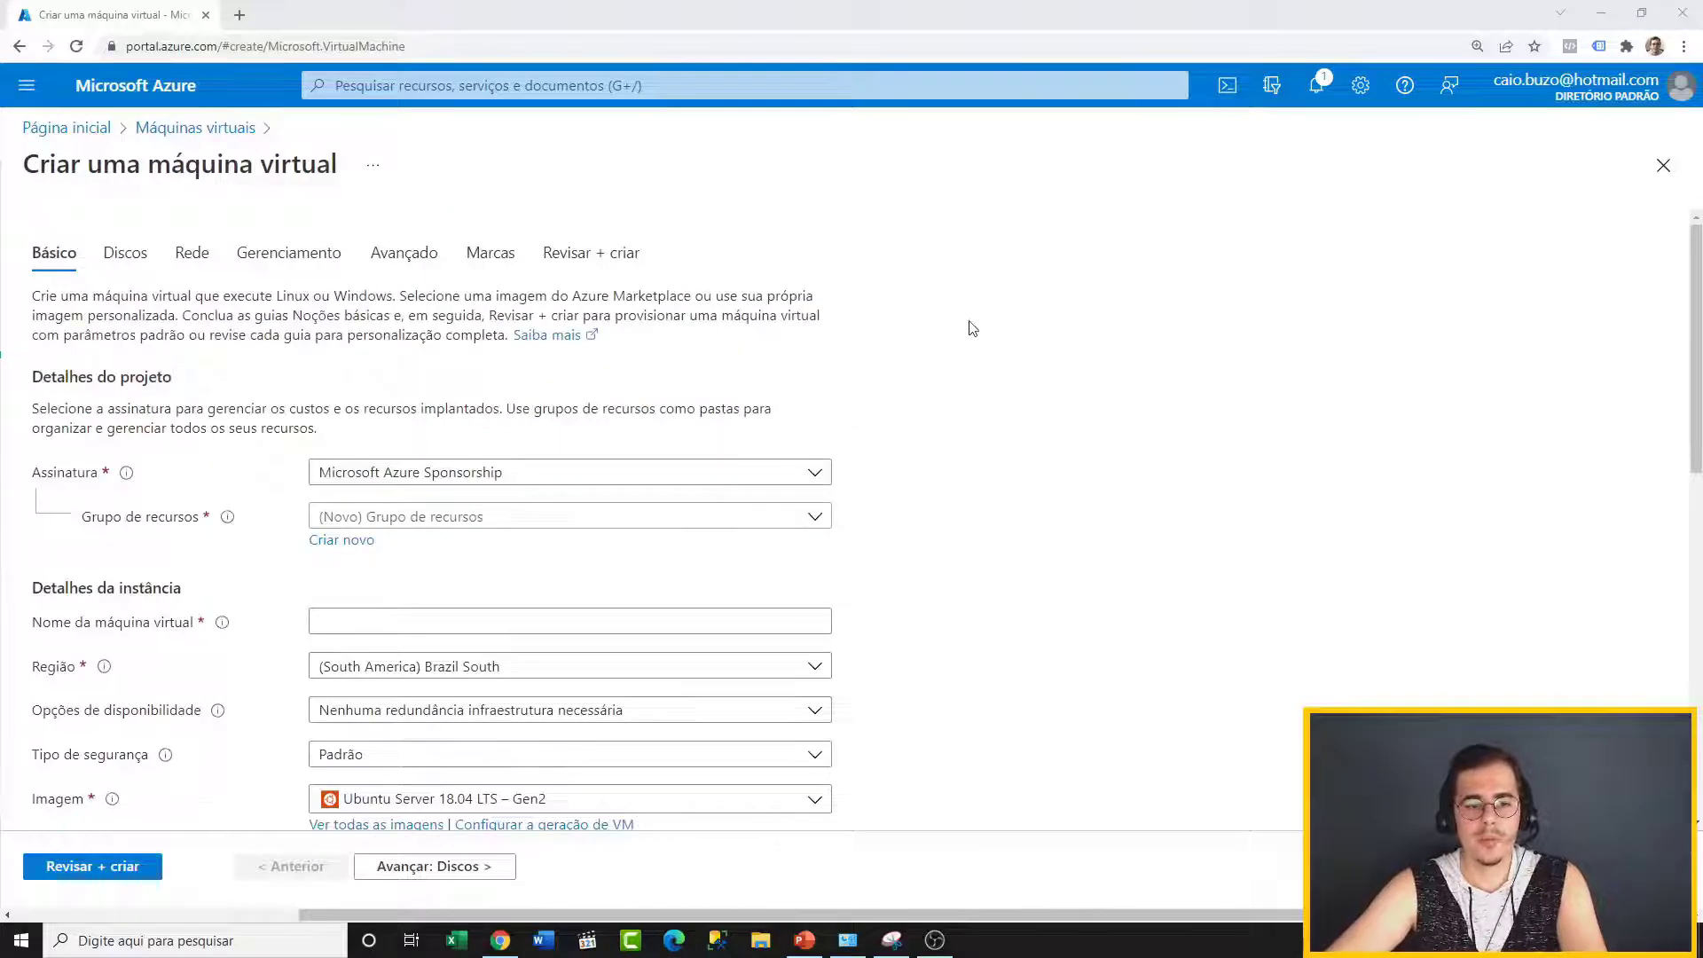
# Step: Review the basic settings of the virtual machine form, from resource group, name and region to availability, security type and image
pyautogui.scroll(-2, 971, 328)
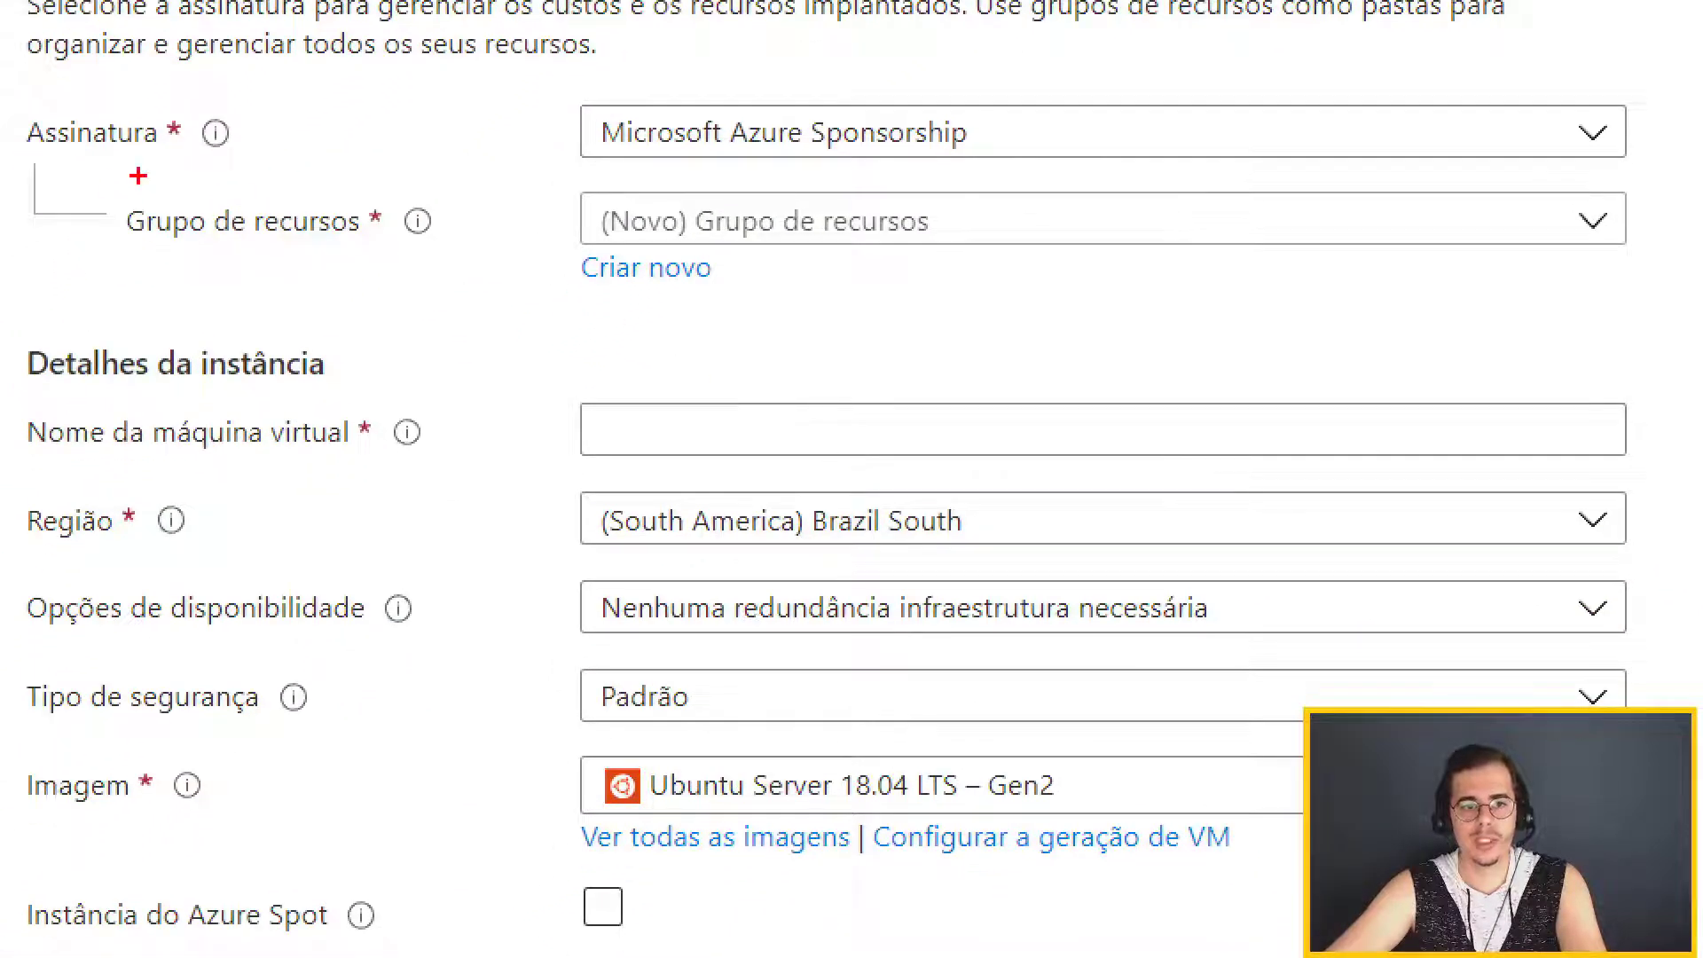
pyautogui.moveTo(94, 184); pyautogui.dragTo(495, 261)
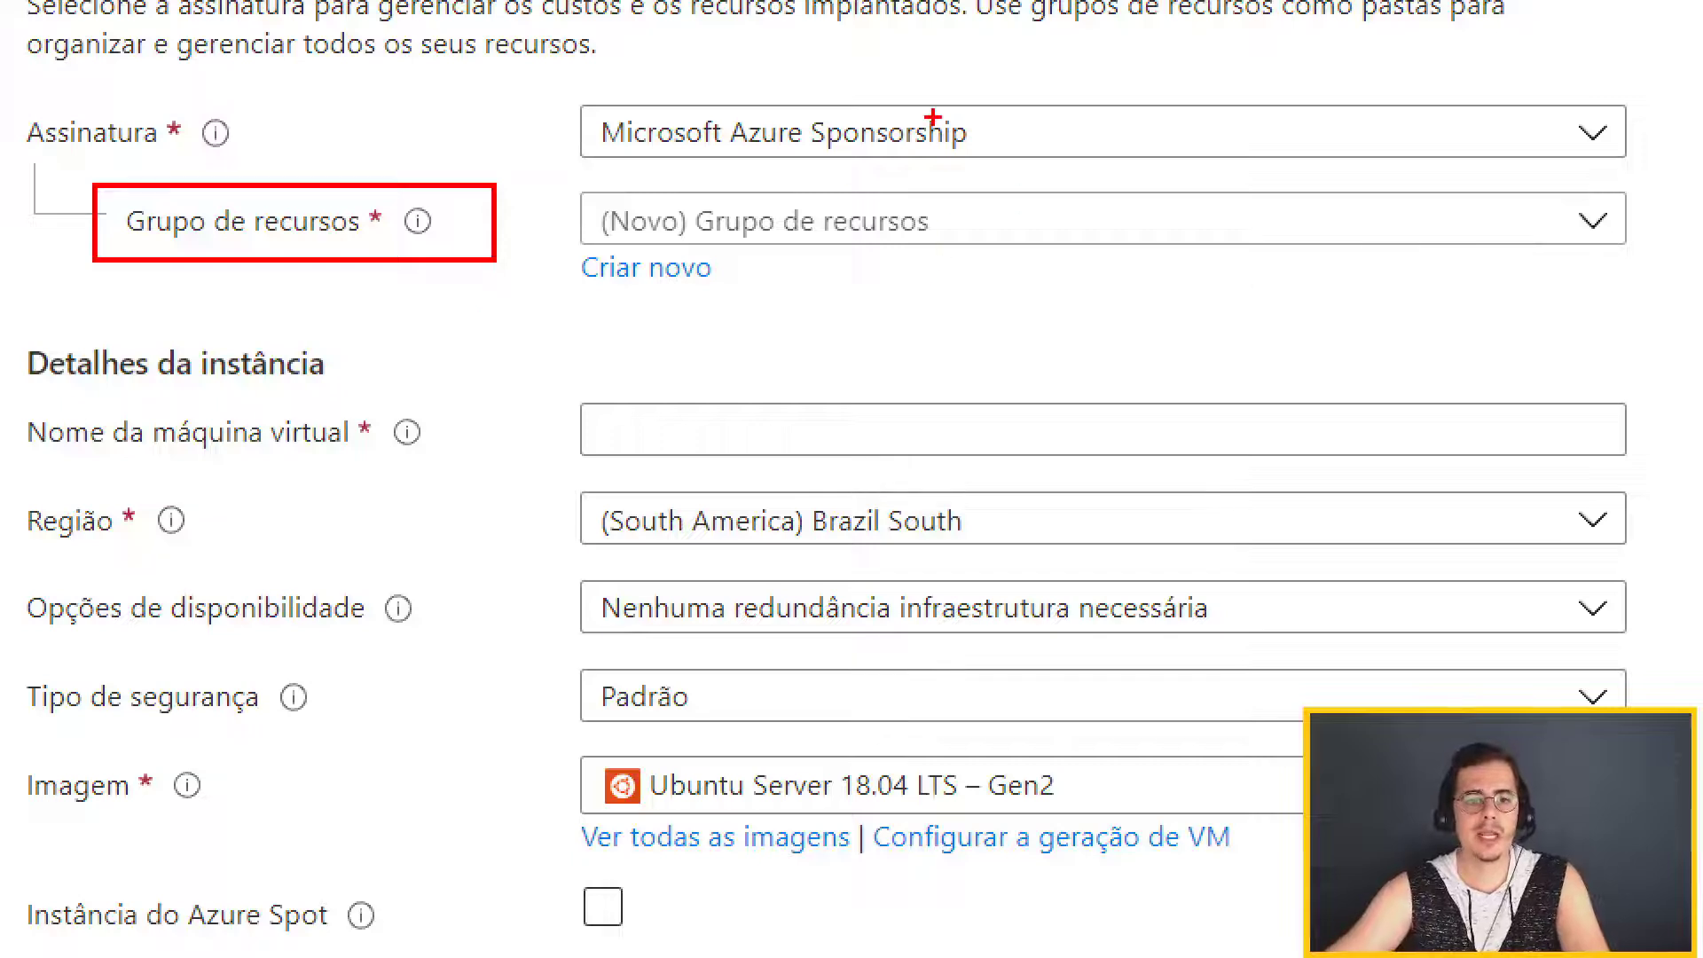
pyautogui.moveTo(11, 385)
pyautogui.mouseDown()
pyautogui.moveTo(463, 486)
pyautogui.moveTo(512, 479)
pyautogui.mouseUp()
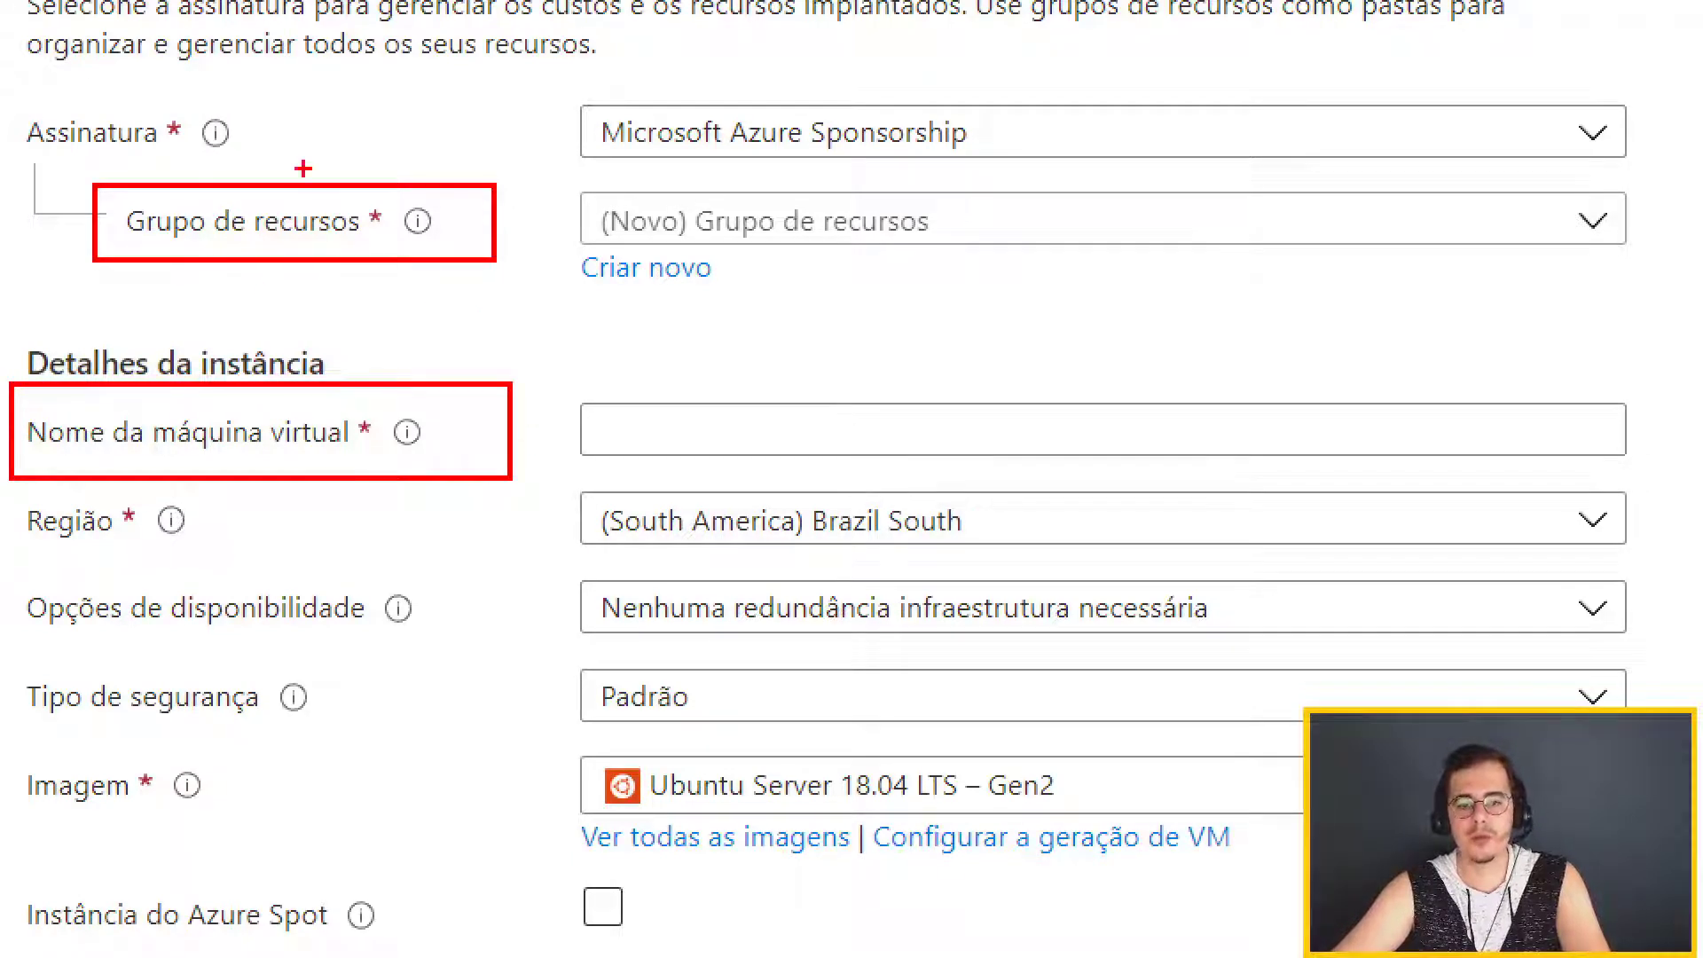
pyautogui.moveTo(23, 487)
pyautogui.mouseDown()
pyautogui.moveTo(118, 521)
pyautogui.moveTo(333, 552)
pyautogui.moveTo(513, 551)
pyautogui.mouseUp()
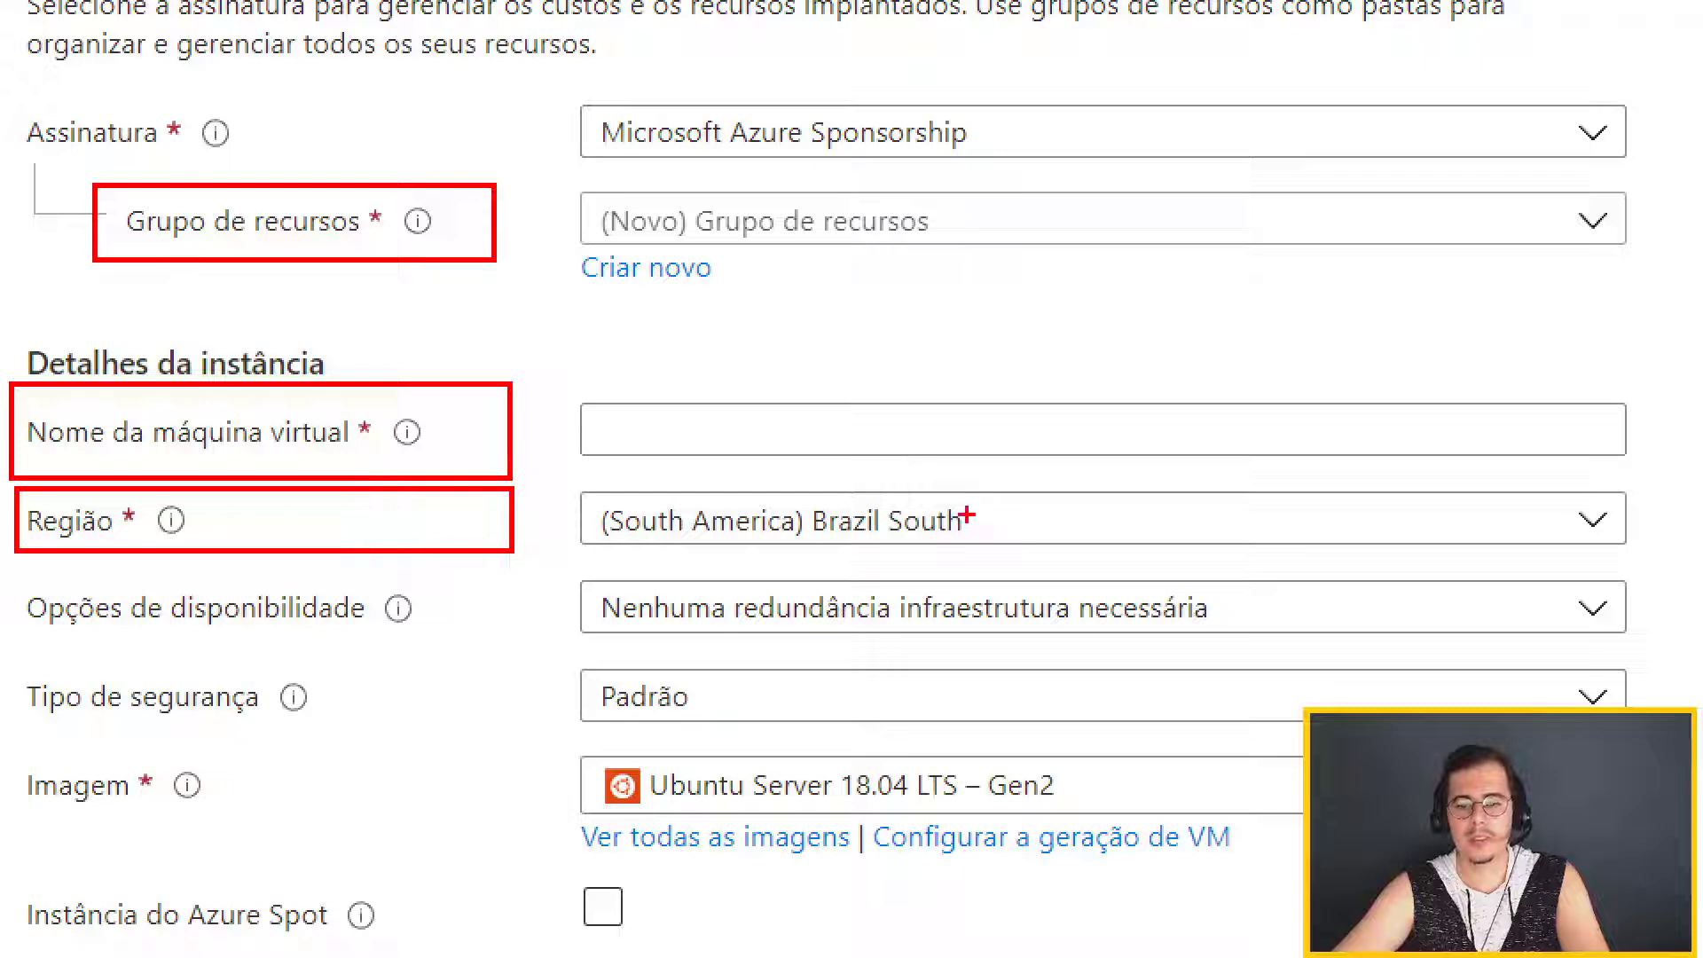
pyautogui.moveTo(977, 499); pyautogui.dragTo(1018, 470)
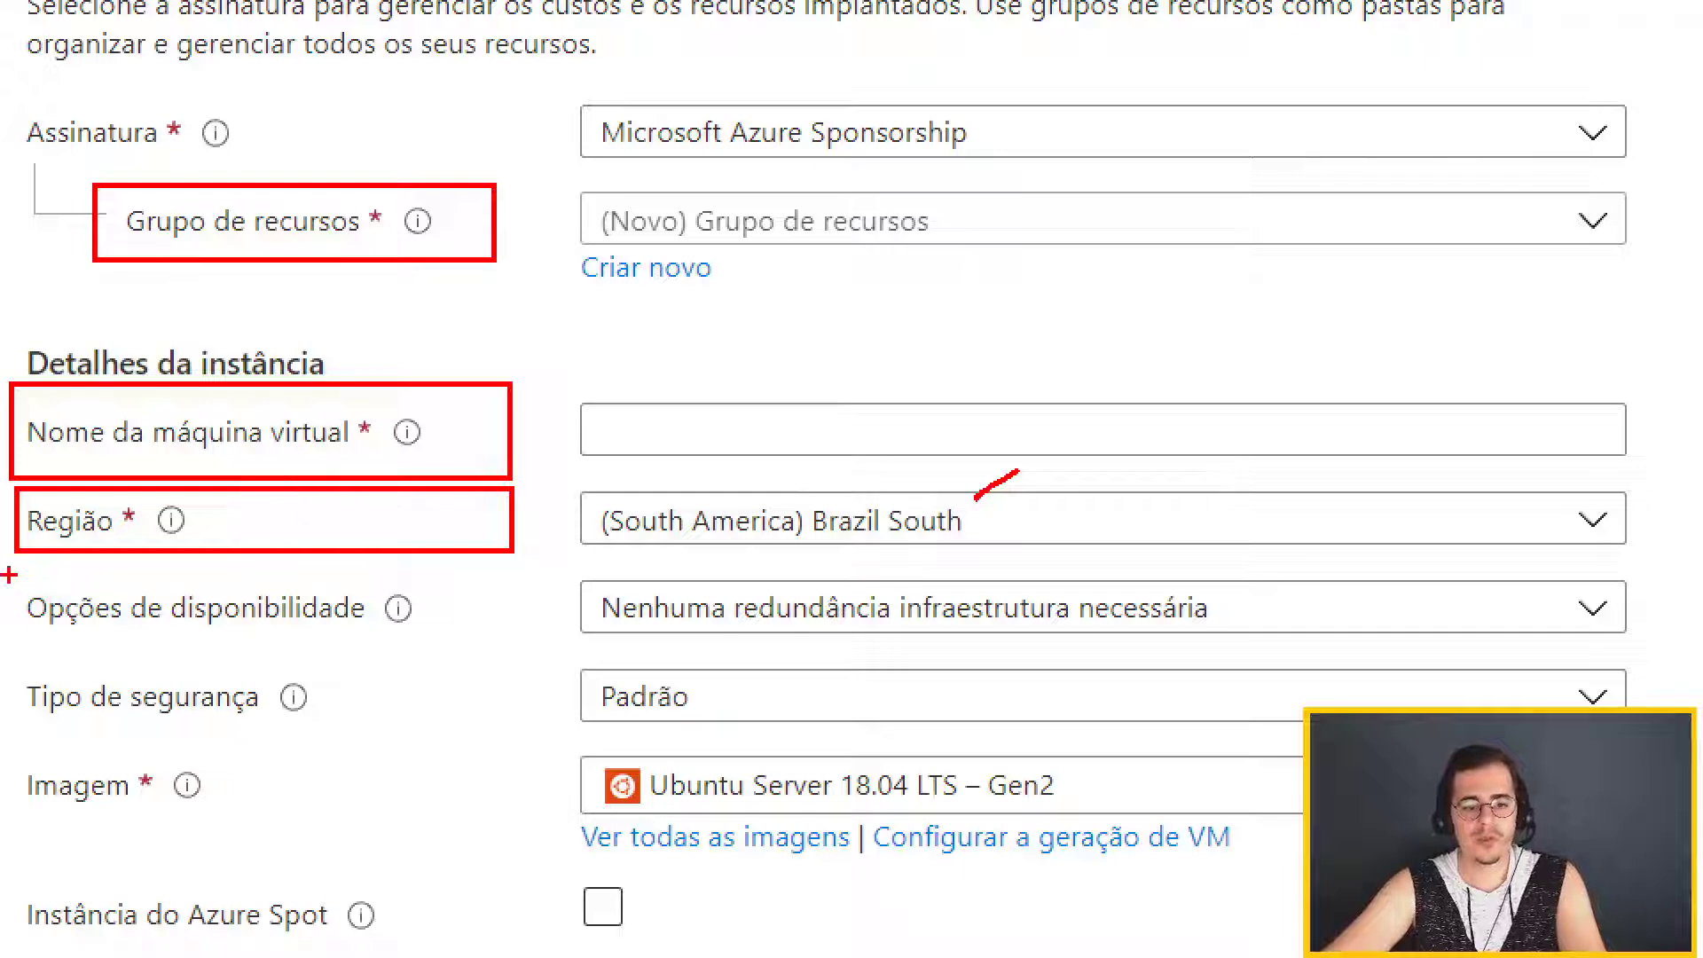
pyautogui.moveTo(9, 574)
pyautogui.mouseDown()
pyautogui.moveTo(231, 663)
pyautogui.moveTo(541, 734)
pyautogui.moveTo(516, 727)
pyautogui.mouseUp()
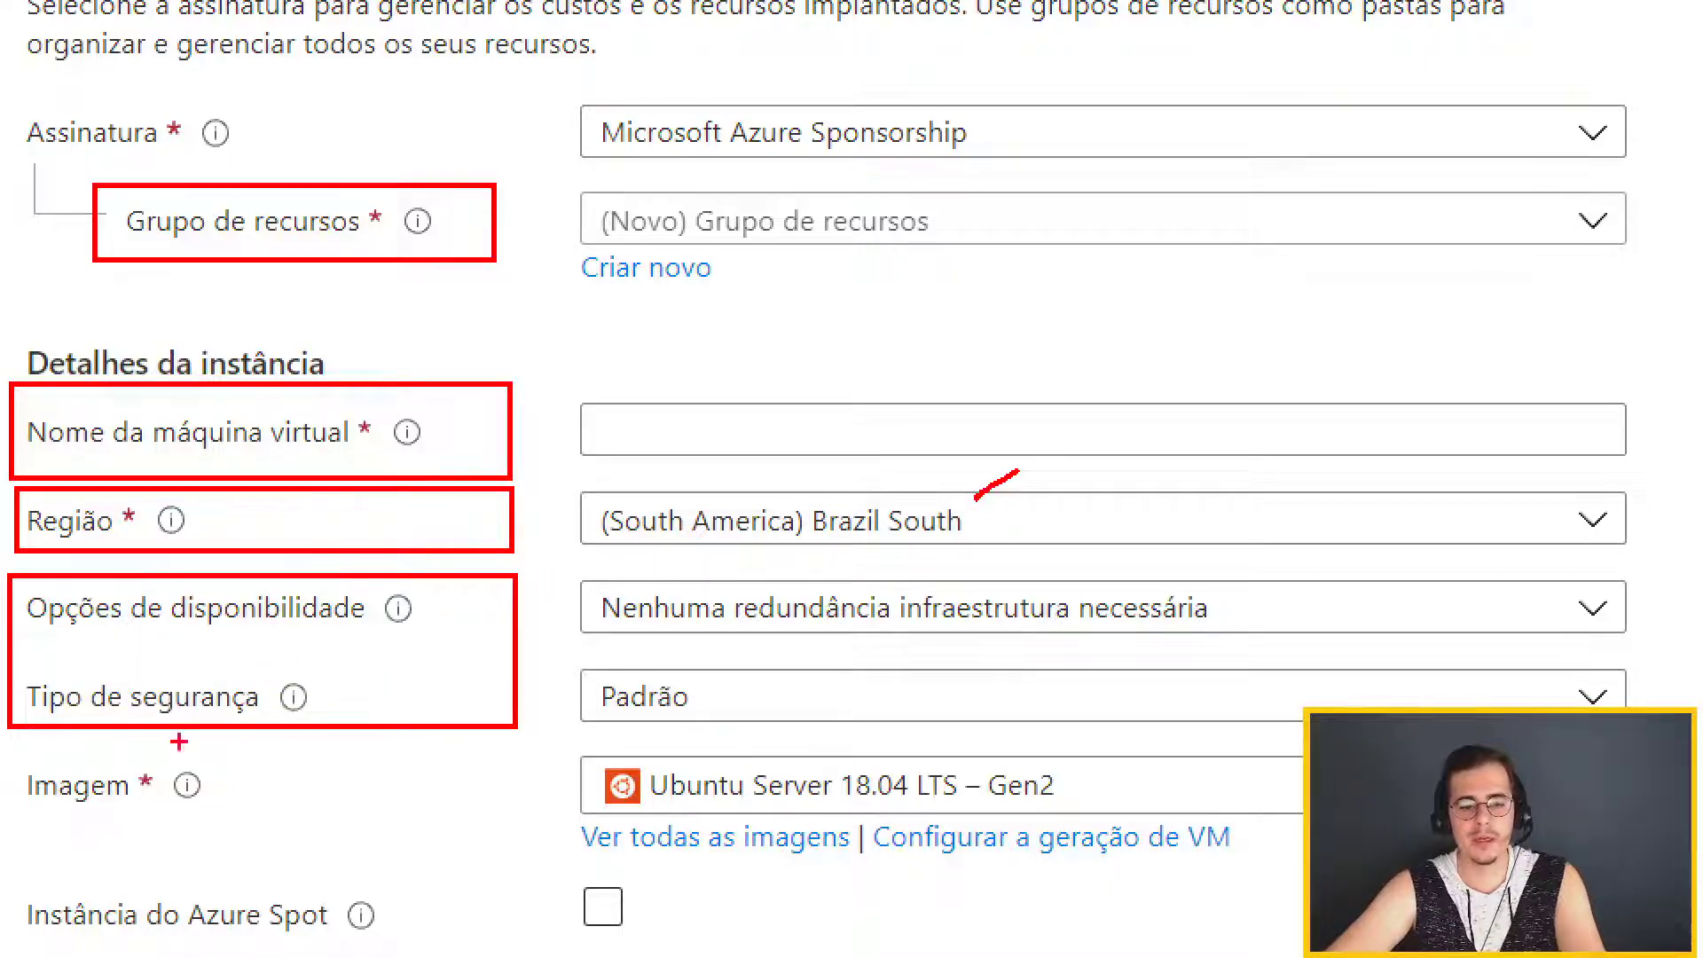
pyautogui.moveTo(11, 750); pyautogui.dragTo(512, 835)
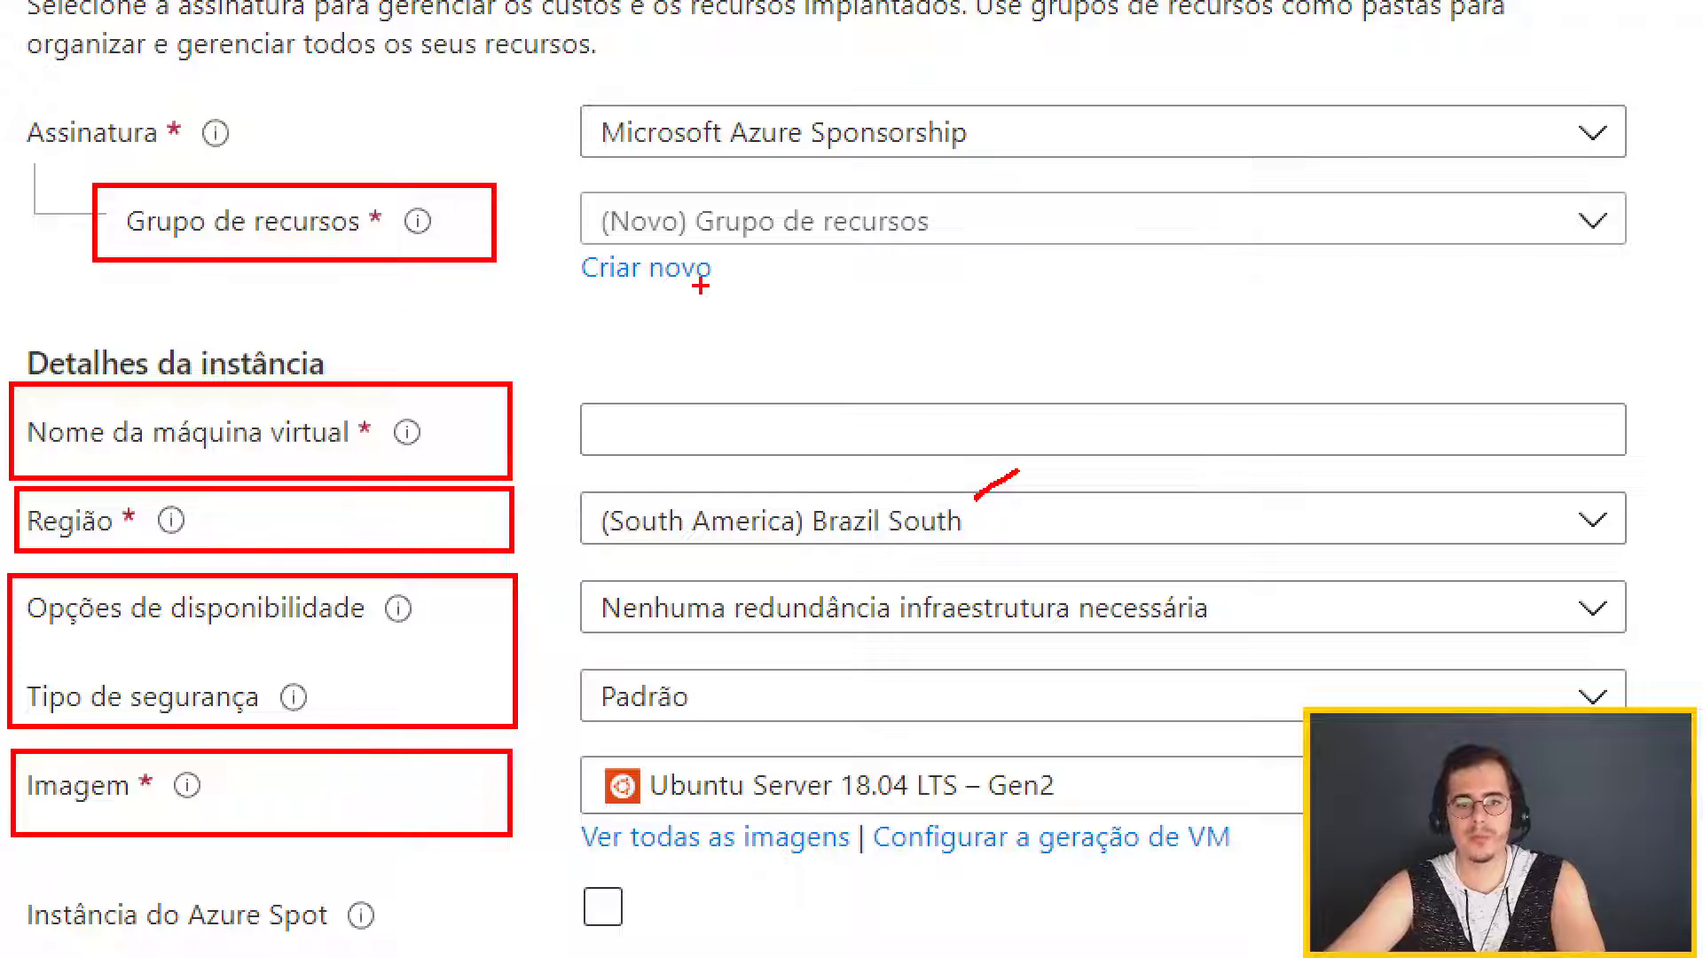
pyautogui.press('Escape')
# Step: Assign the virtual machine to the Monitoramento resource group and name it VMLINUXMONIT
pyautogui.click(493, 344)
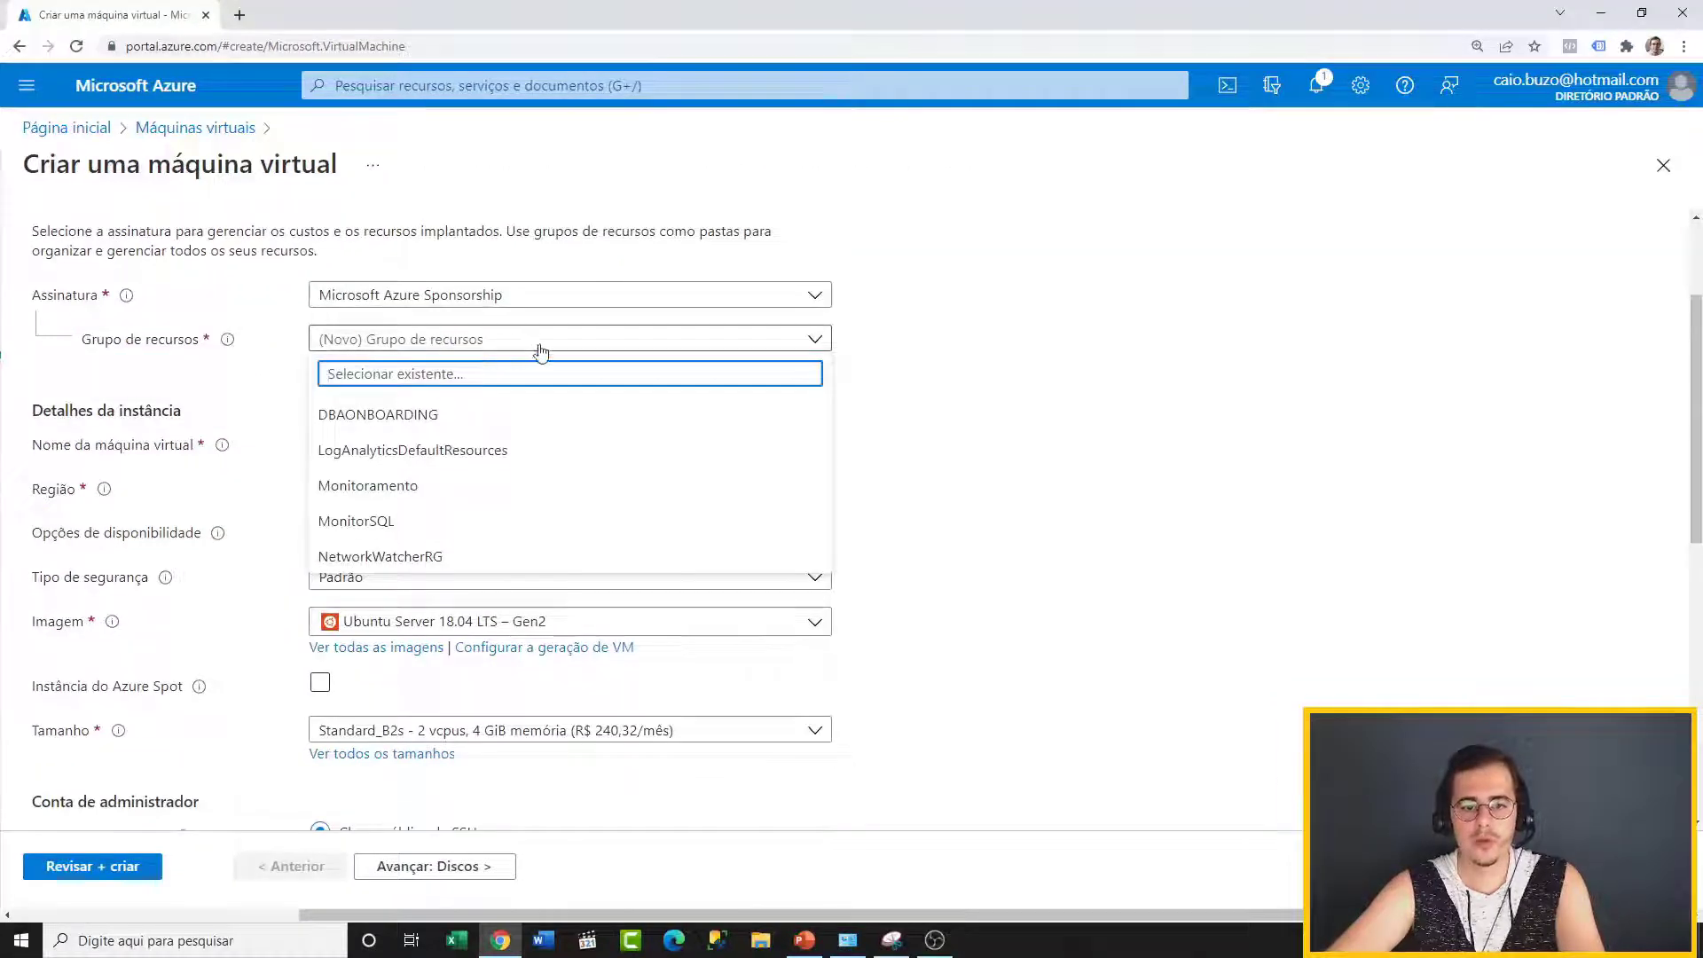
pyautogui.click(416, 493)
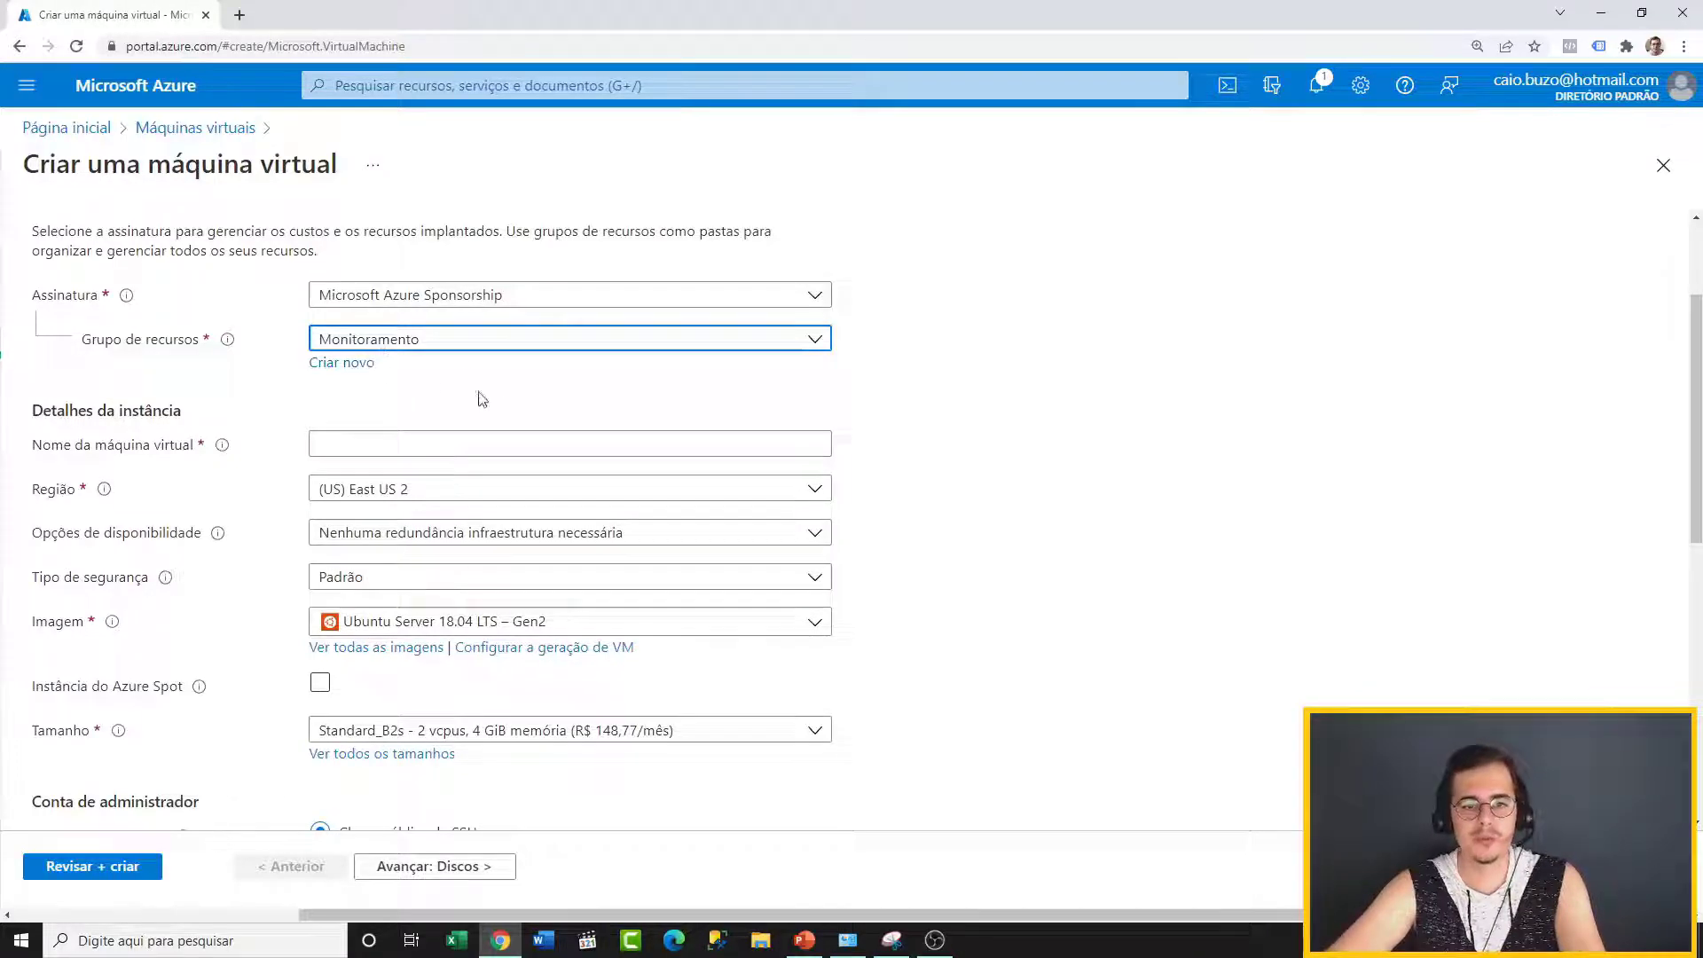
pyautogui.click(381, 436)
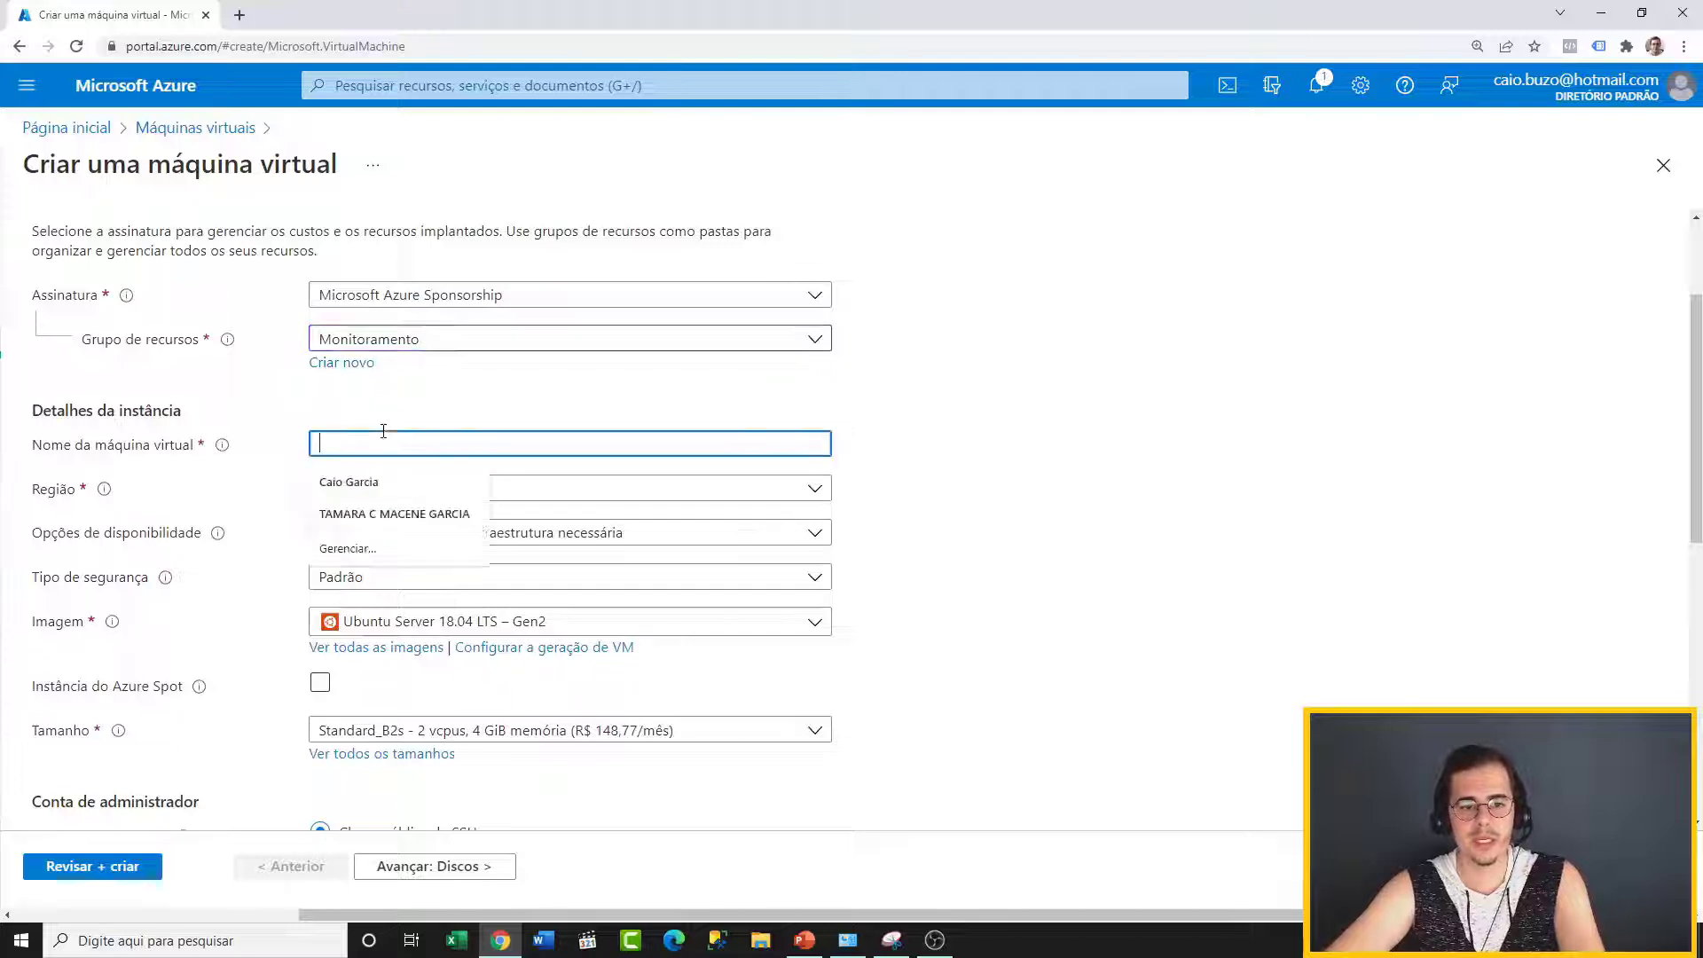
pyautogui.click(247, 510)
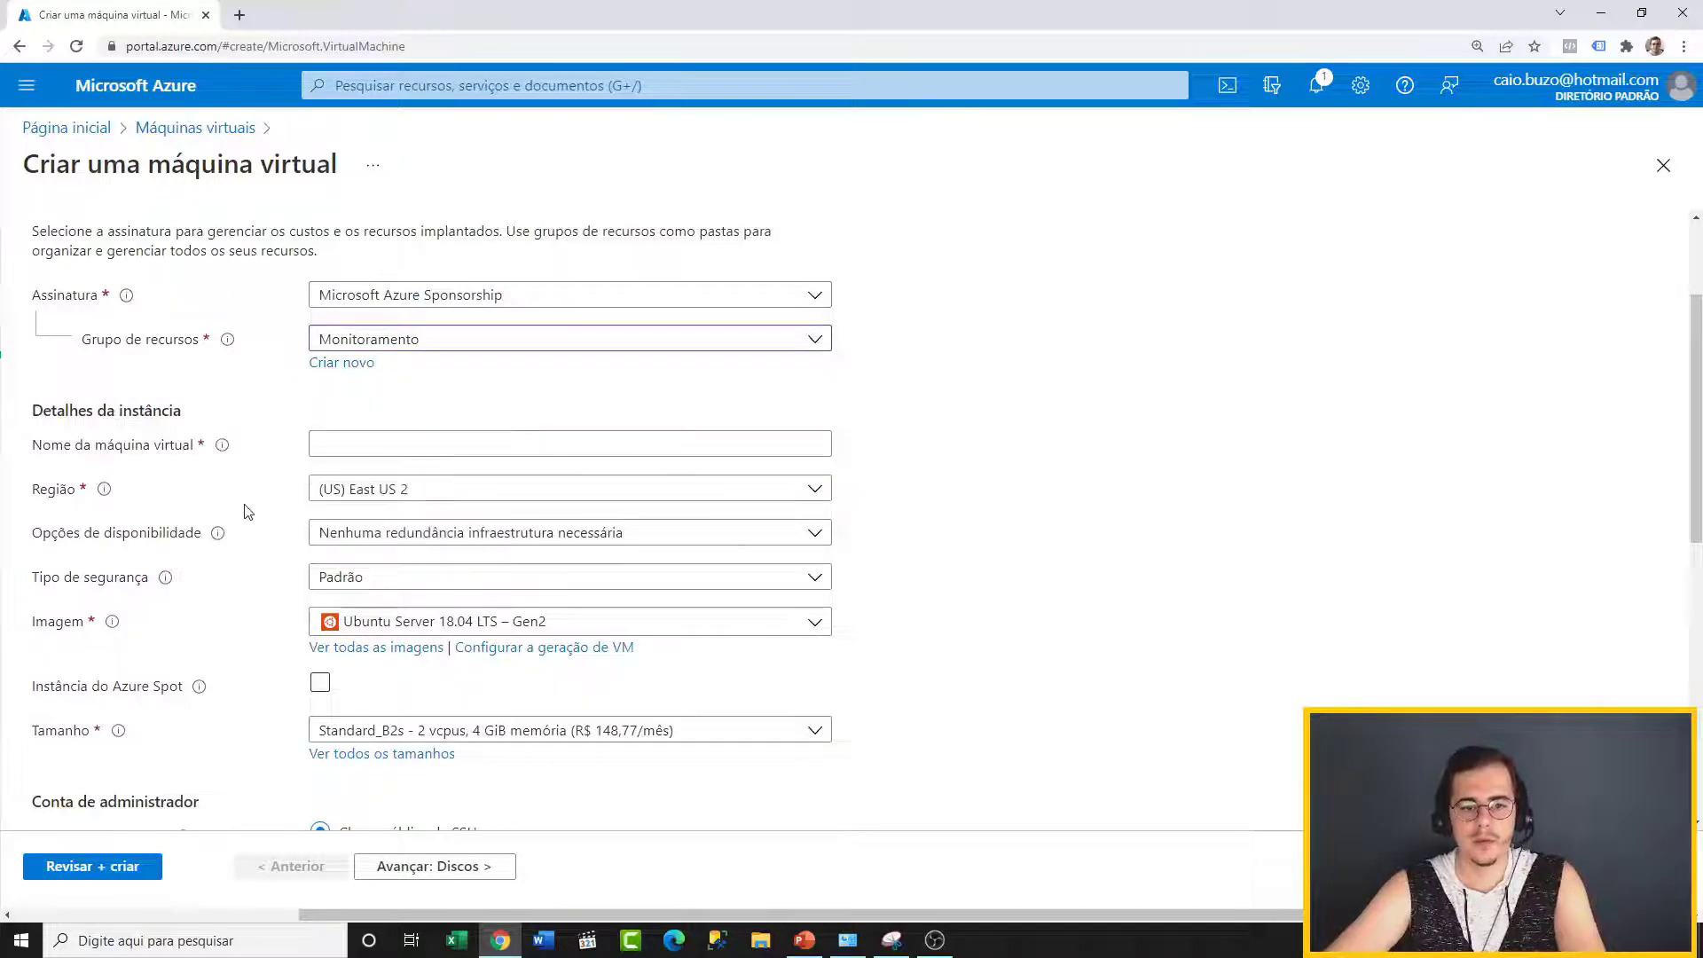
pyautogui.click(356, 441)
pyautogui.write('V')
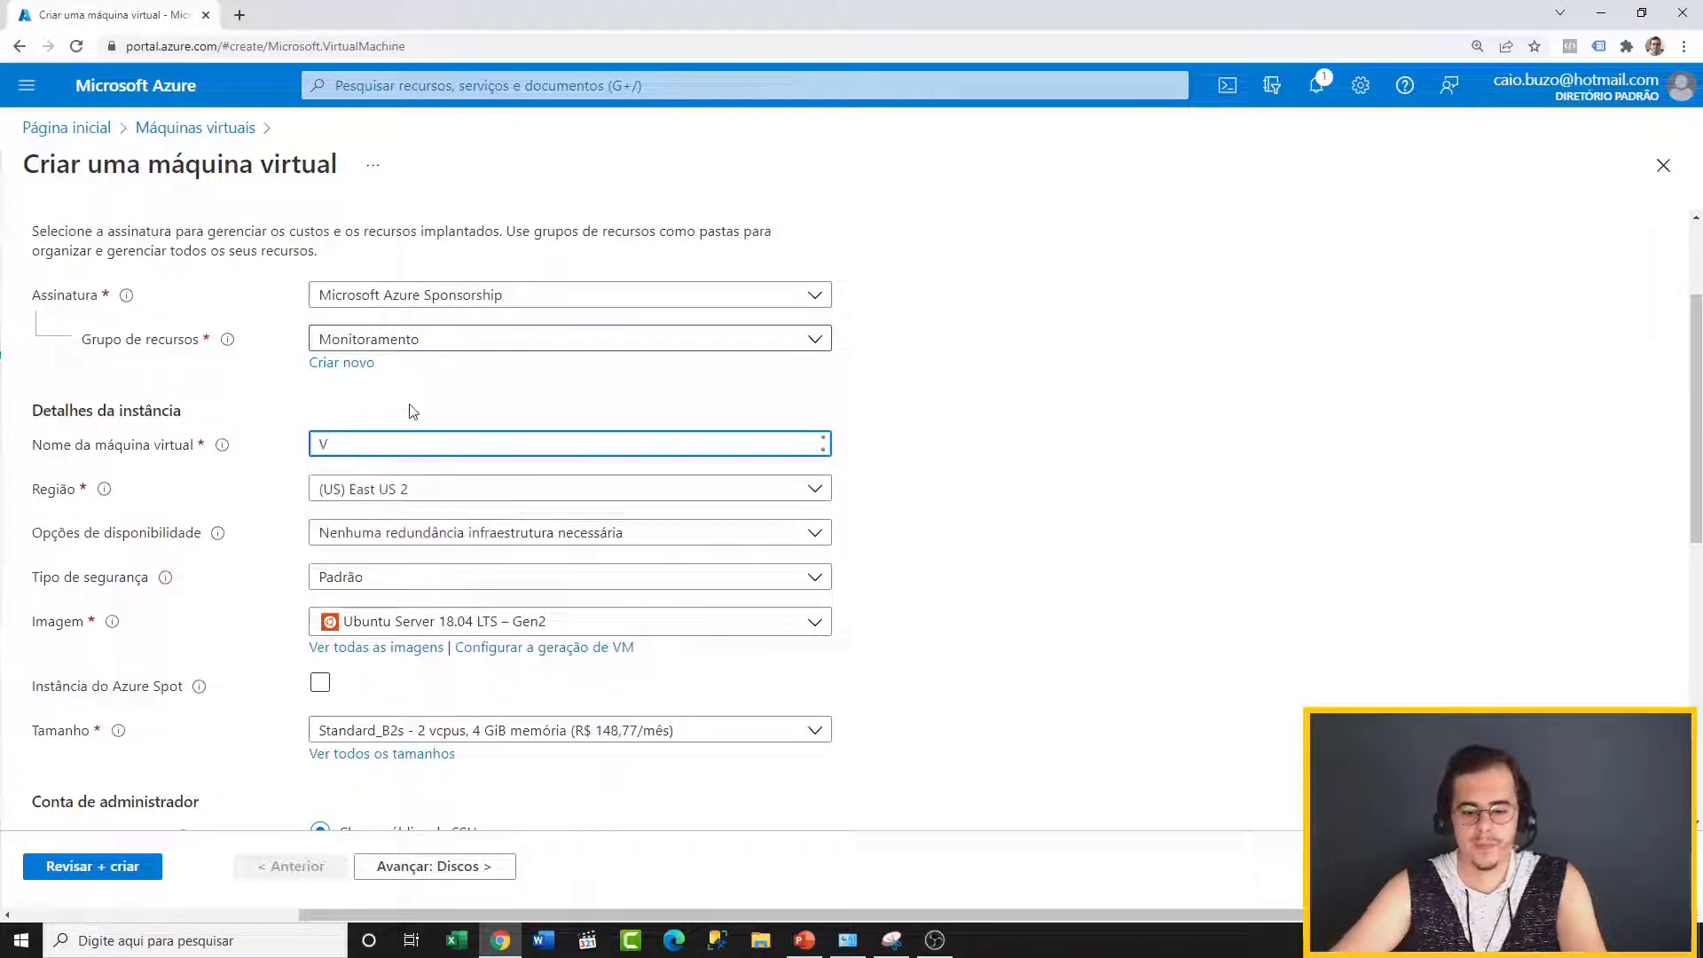
pyautogui.write('MLIN')
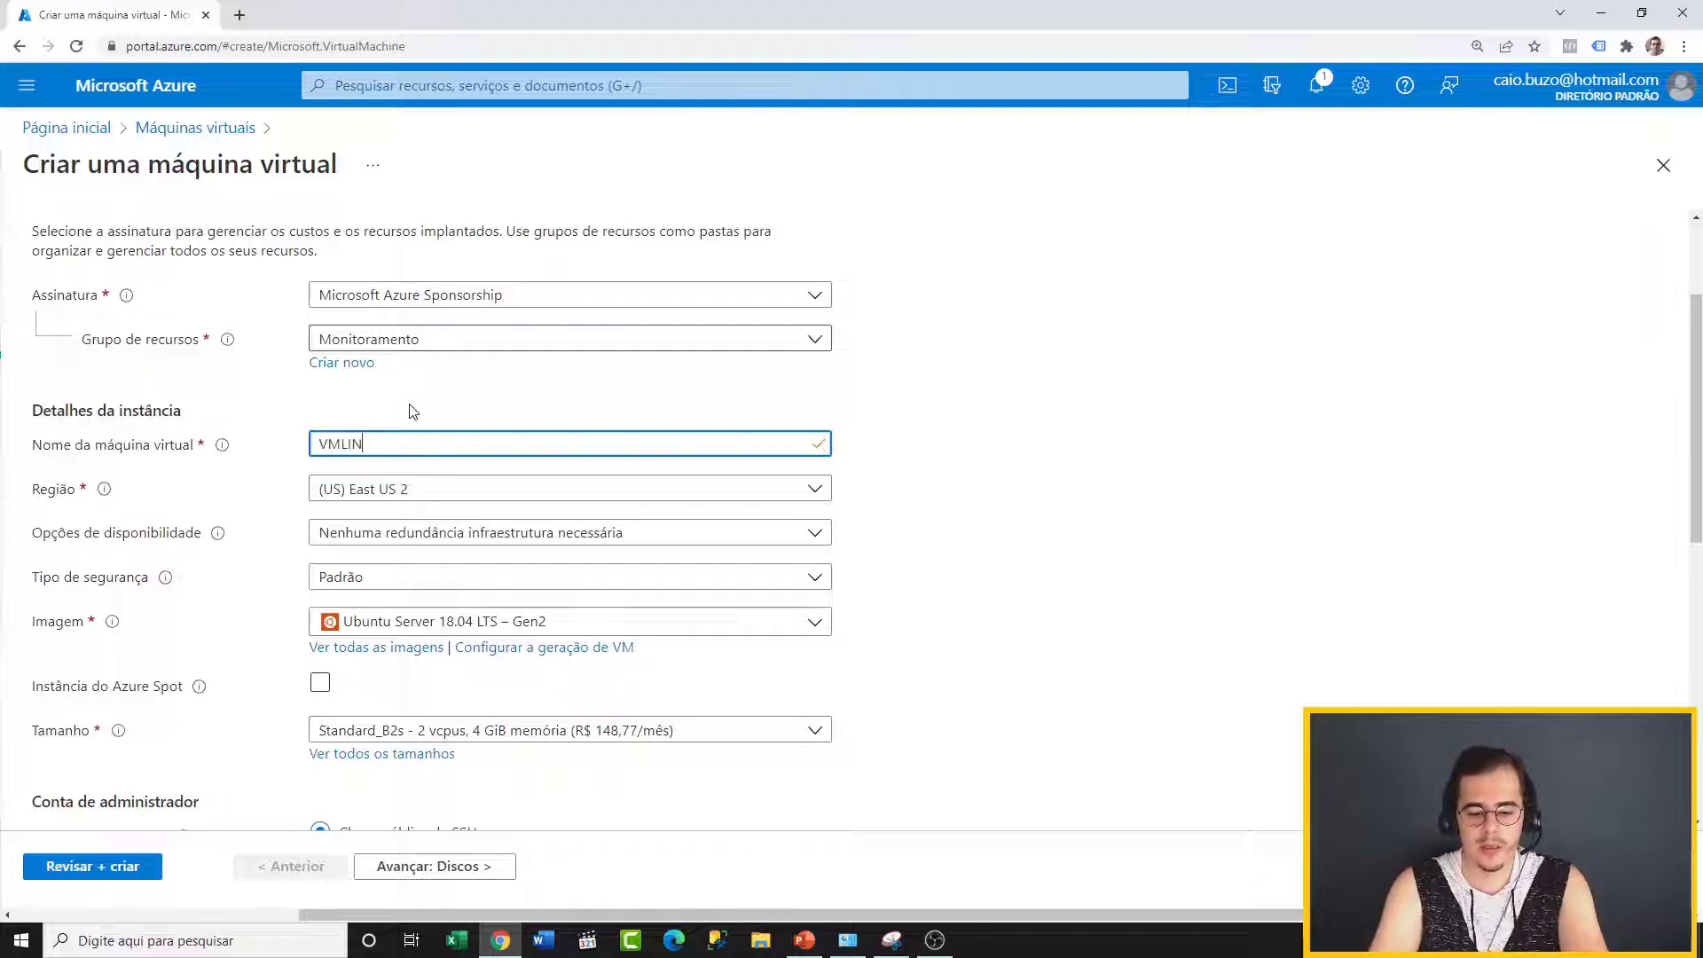
pyautogui.write('UXMONIT')
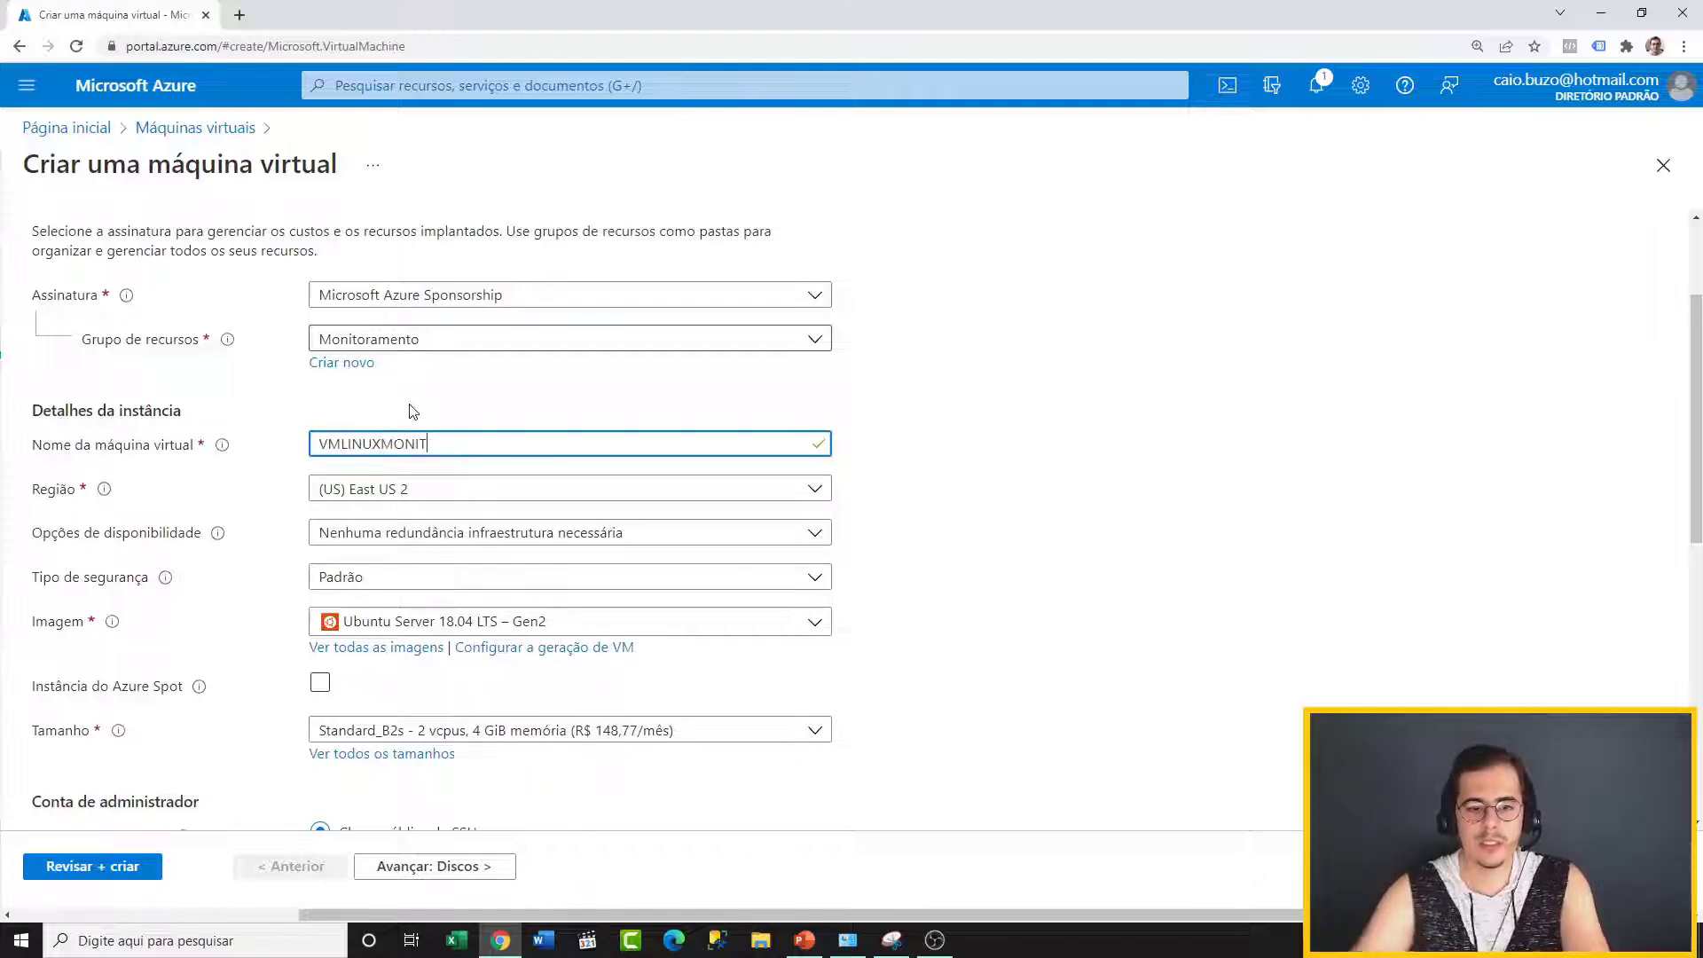
pyautogui.click(997, 415)
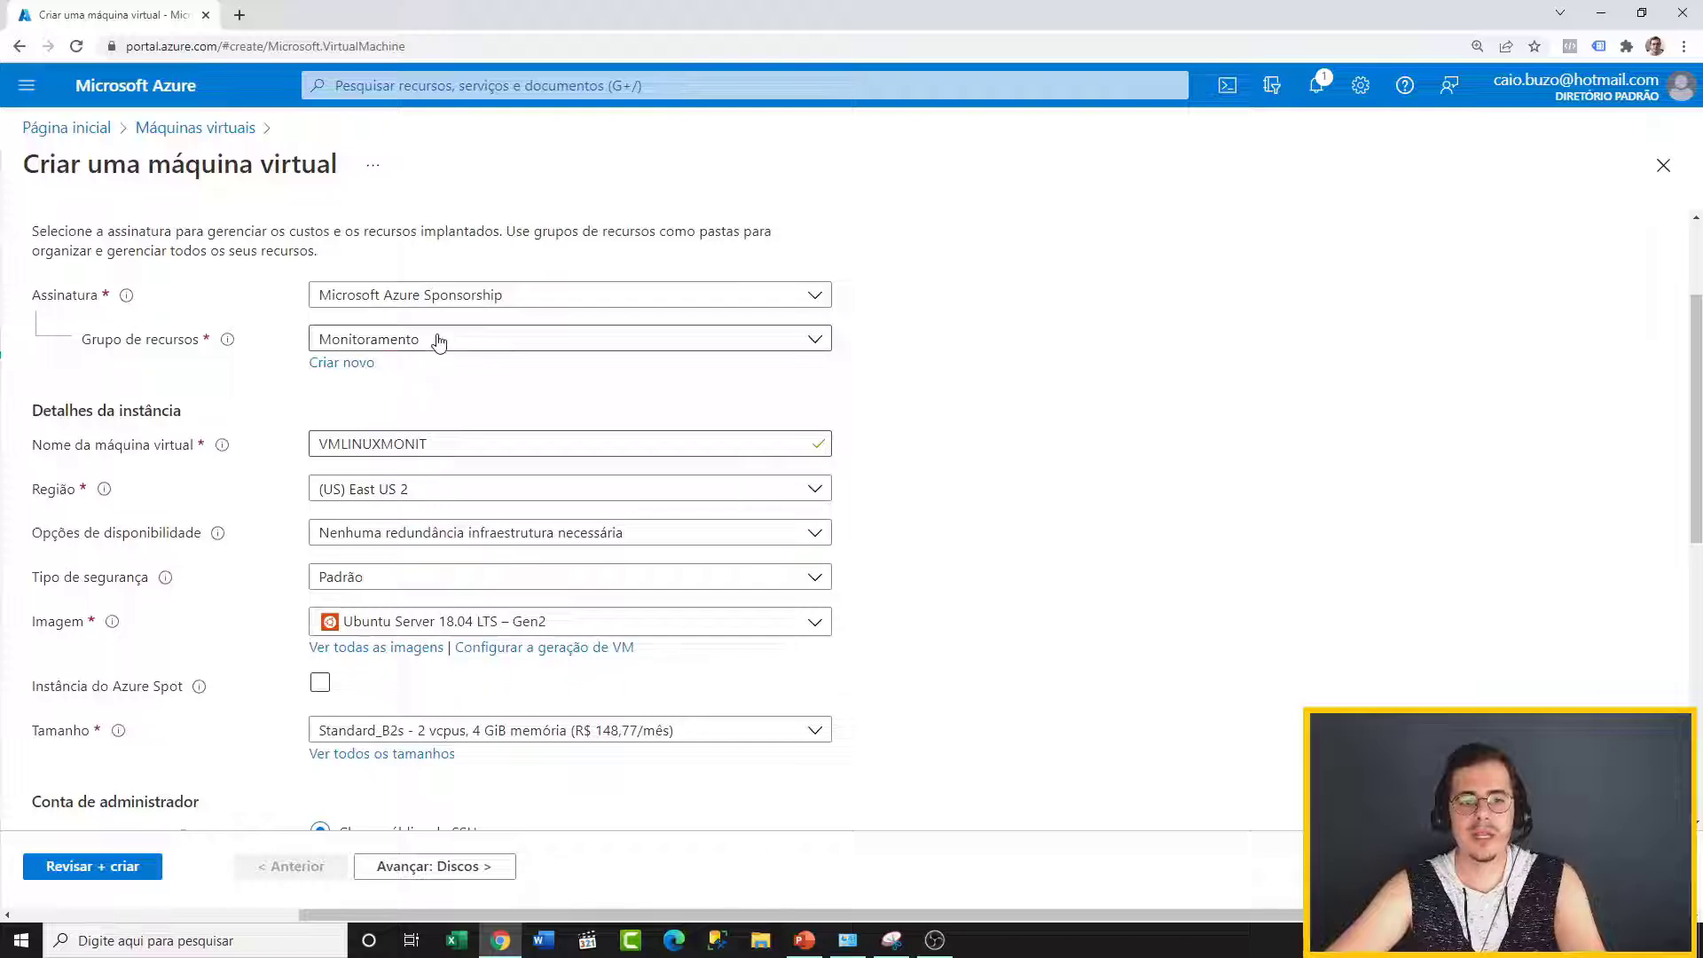
# Step: Set the region to (South America) Brazil South and examine the Standard_B2s size's specifications and monthly price
pyautogui.click(817, 498)
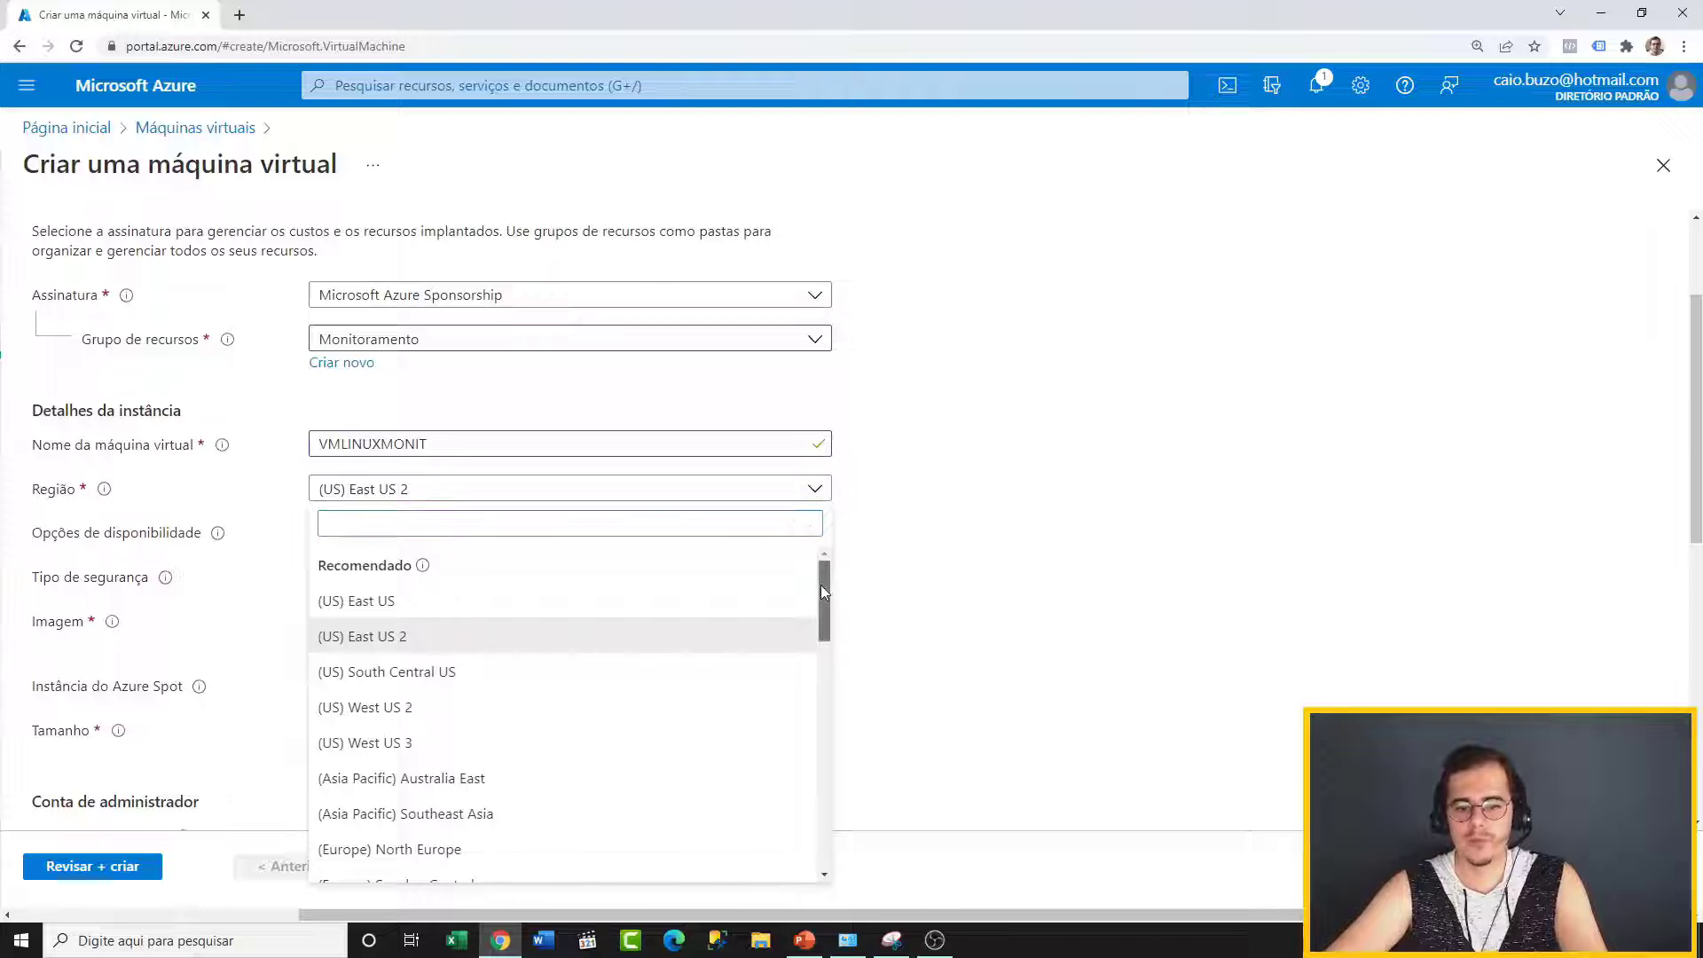
pyautogui.click(713, 526)
pyautogui.write('B')
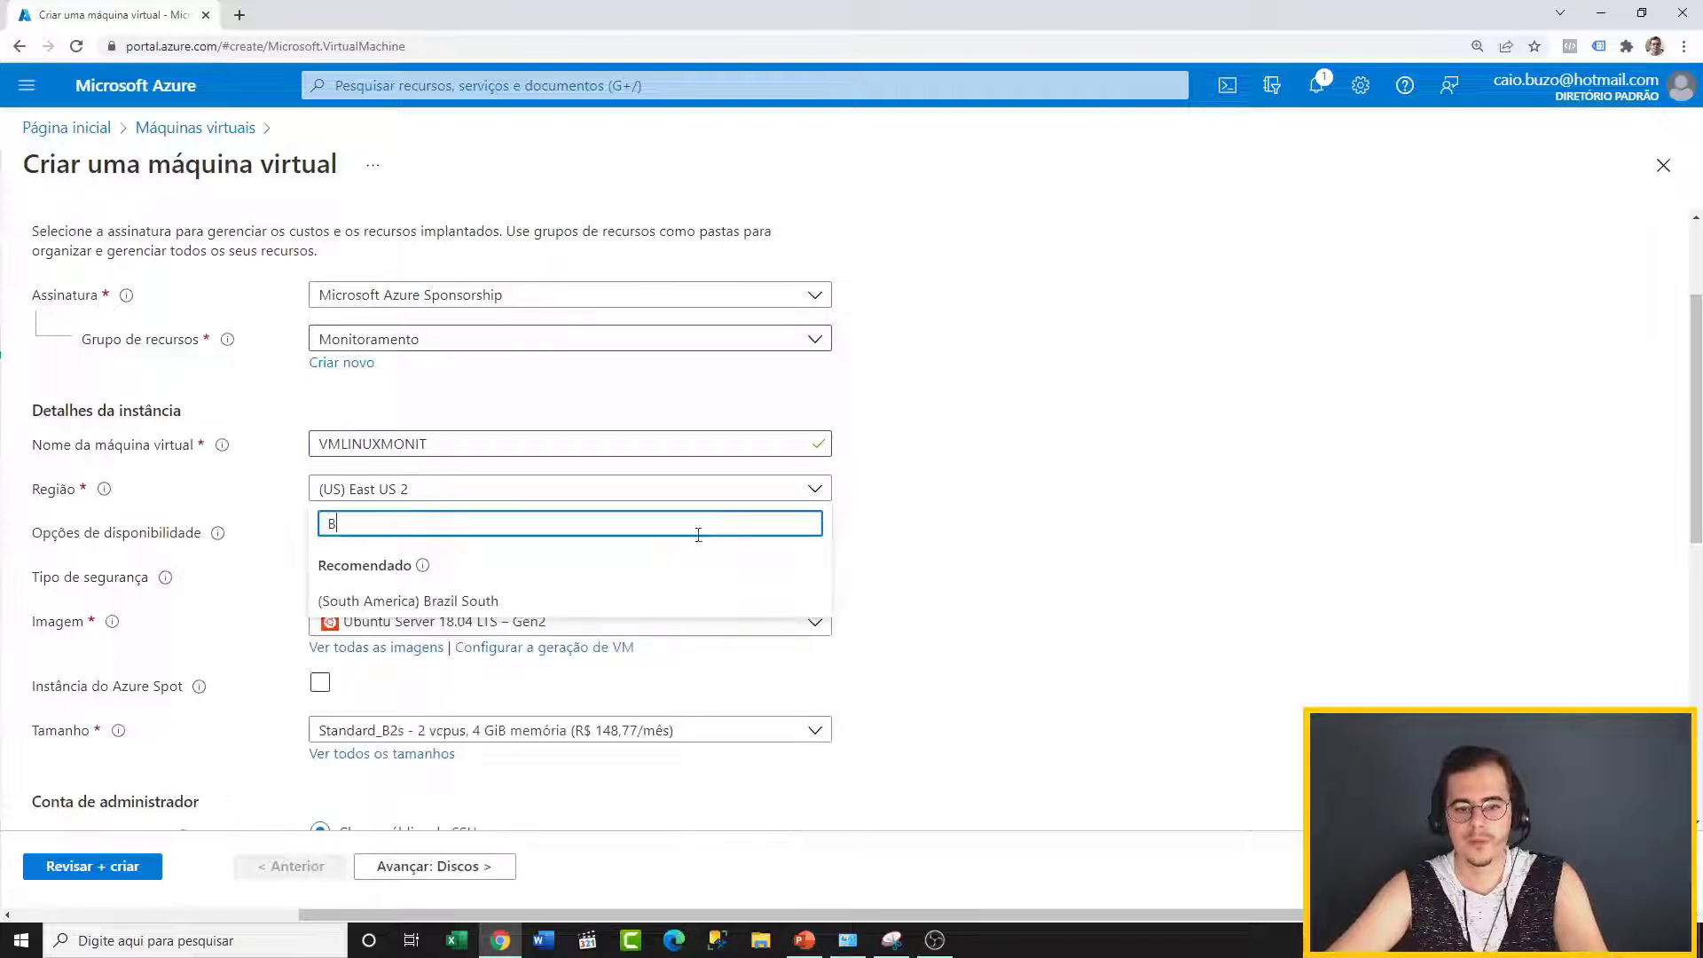
pyautogui.click(522, 600)
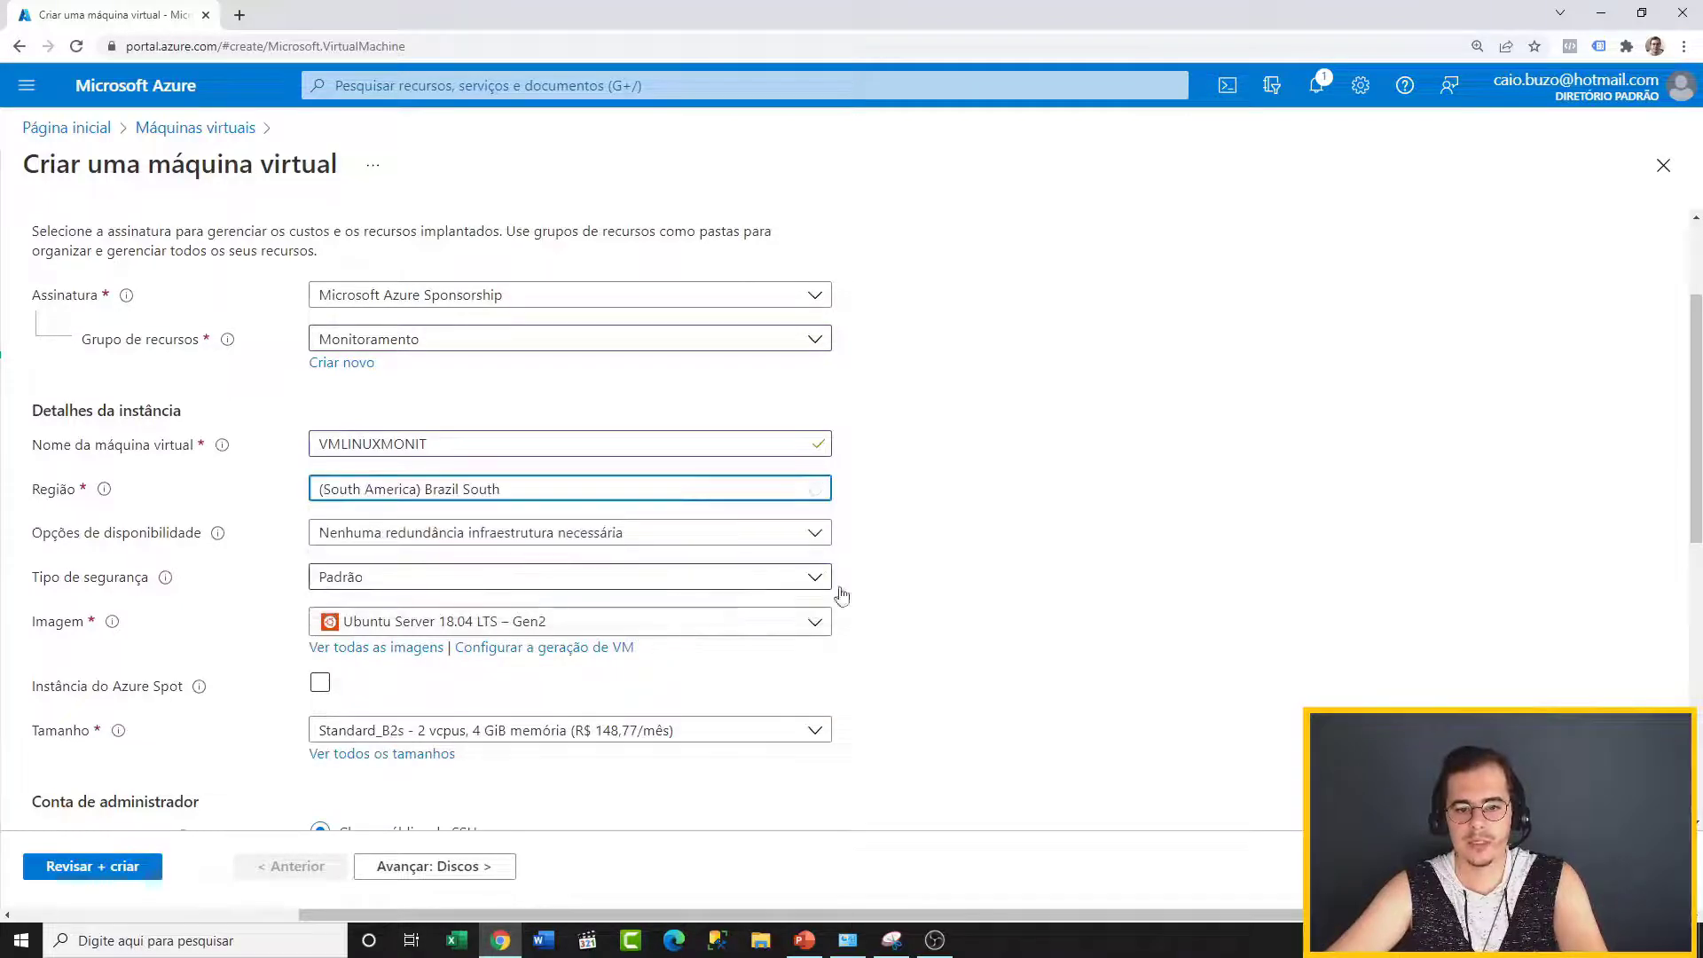
pyautogui.click(1007, 555)
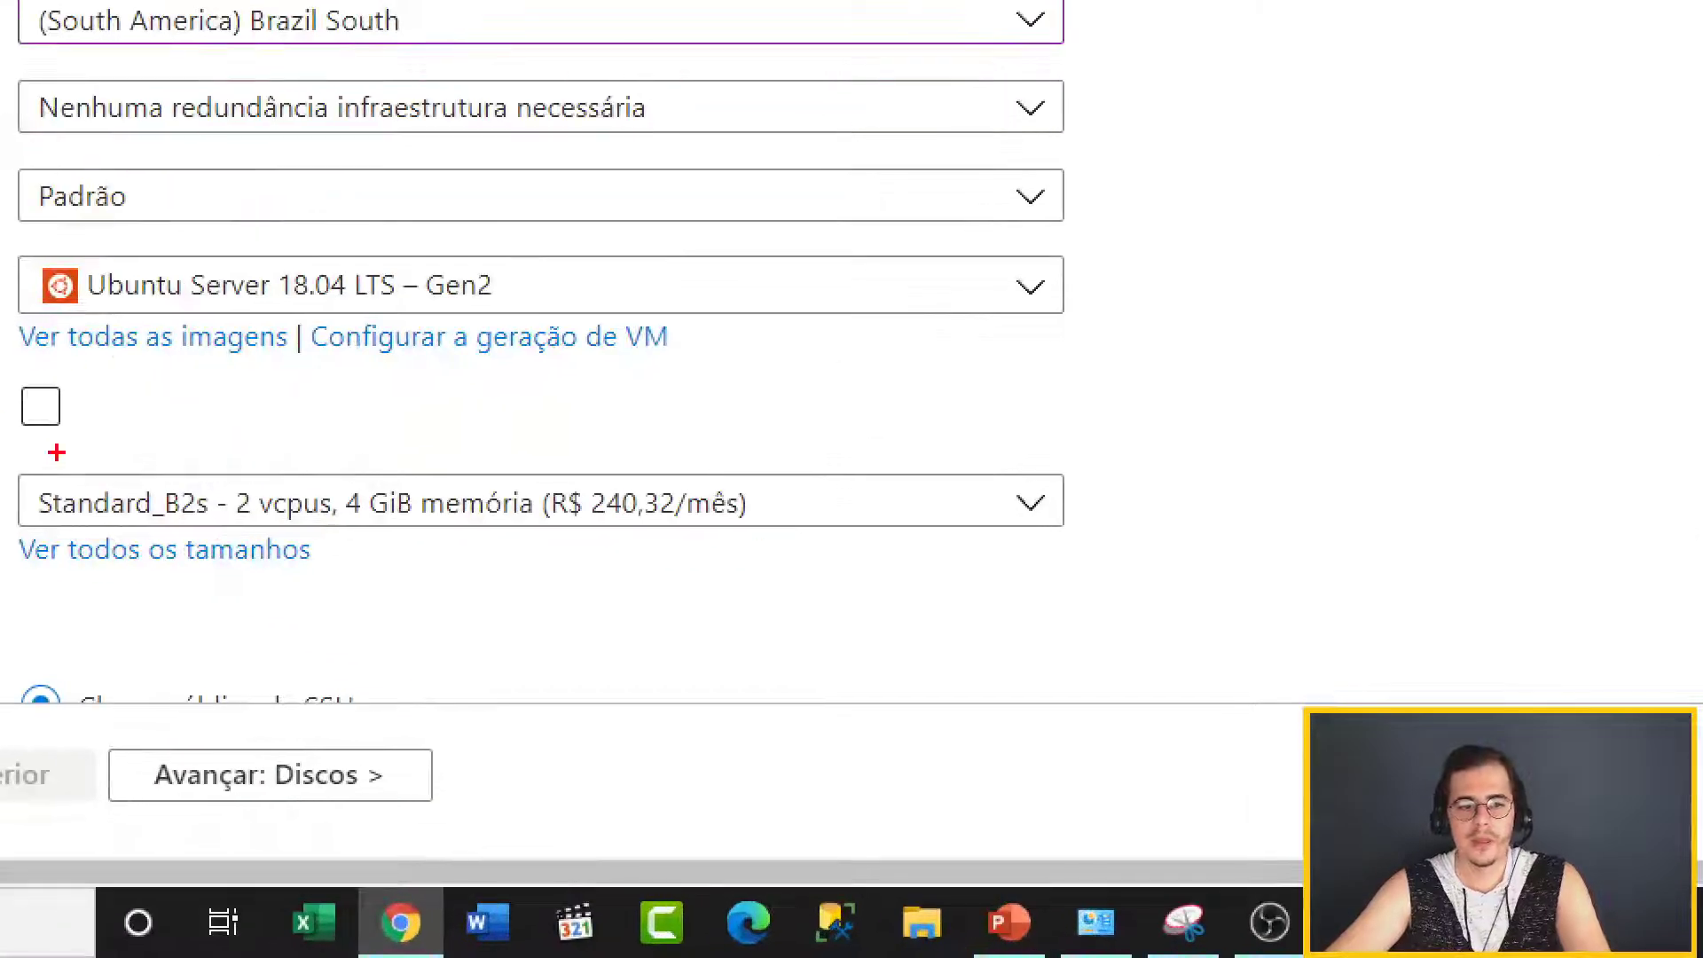
pyautogui.moveTo(20, 459)
pyautogui.mouseDown()
pyautogui.moveTo(135, 489)
pyautogui.moveTo(213, 539)
pyautogui.mouseUp()
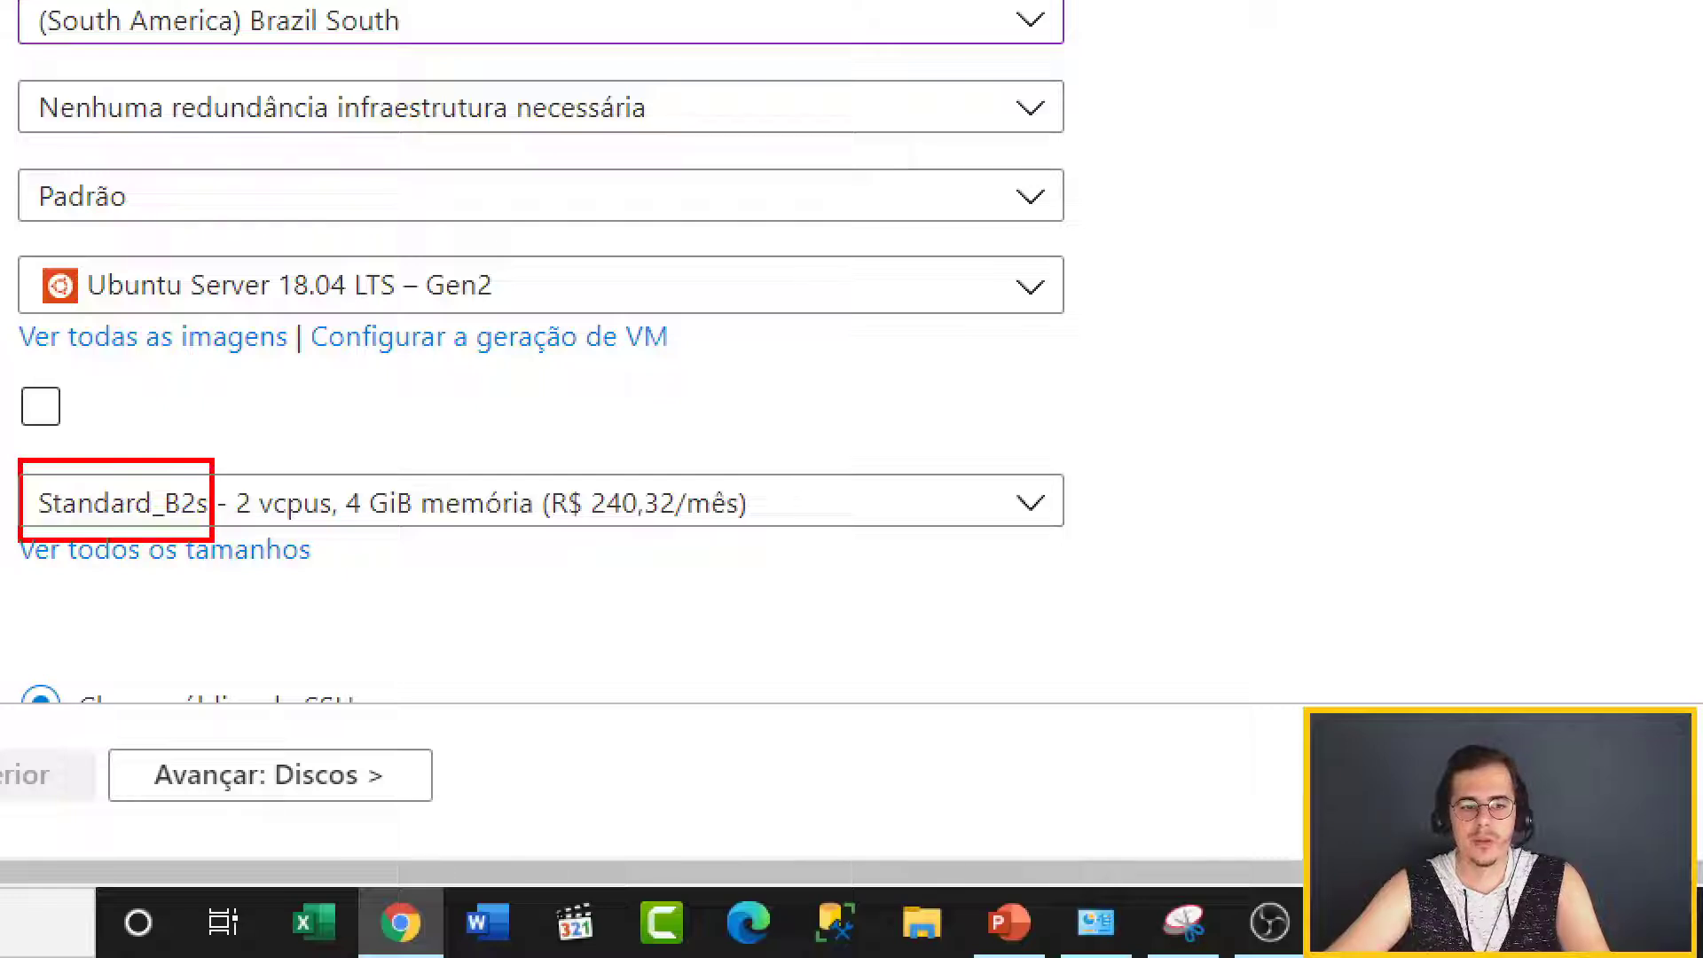
pyautogui.moveTo(213, 540); pyautogui.dragTo(215, 541)
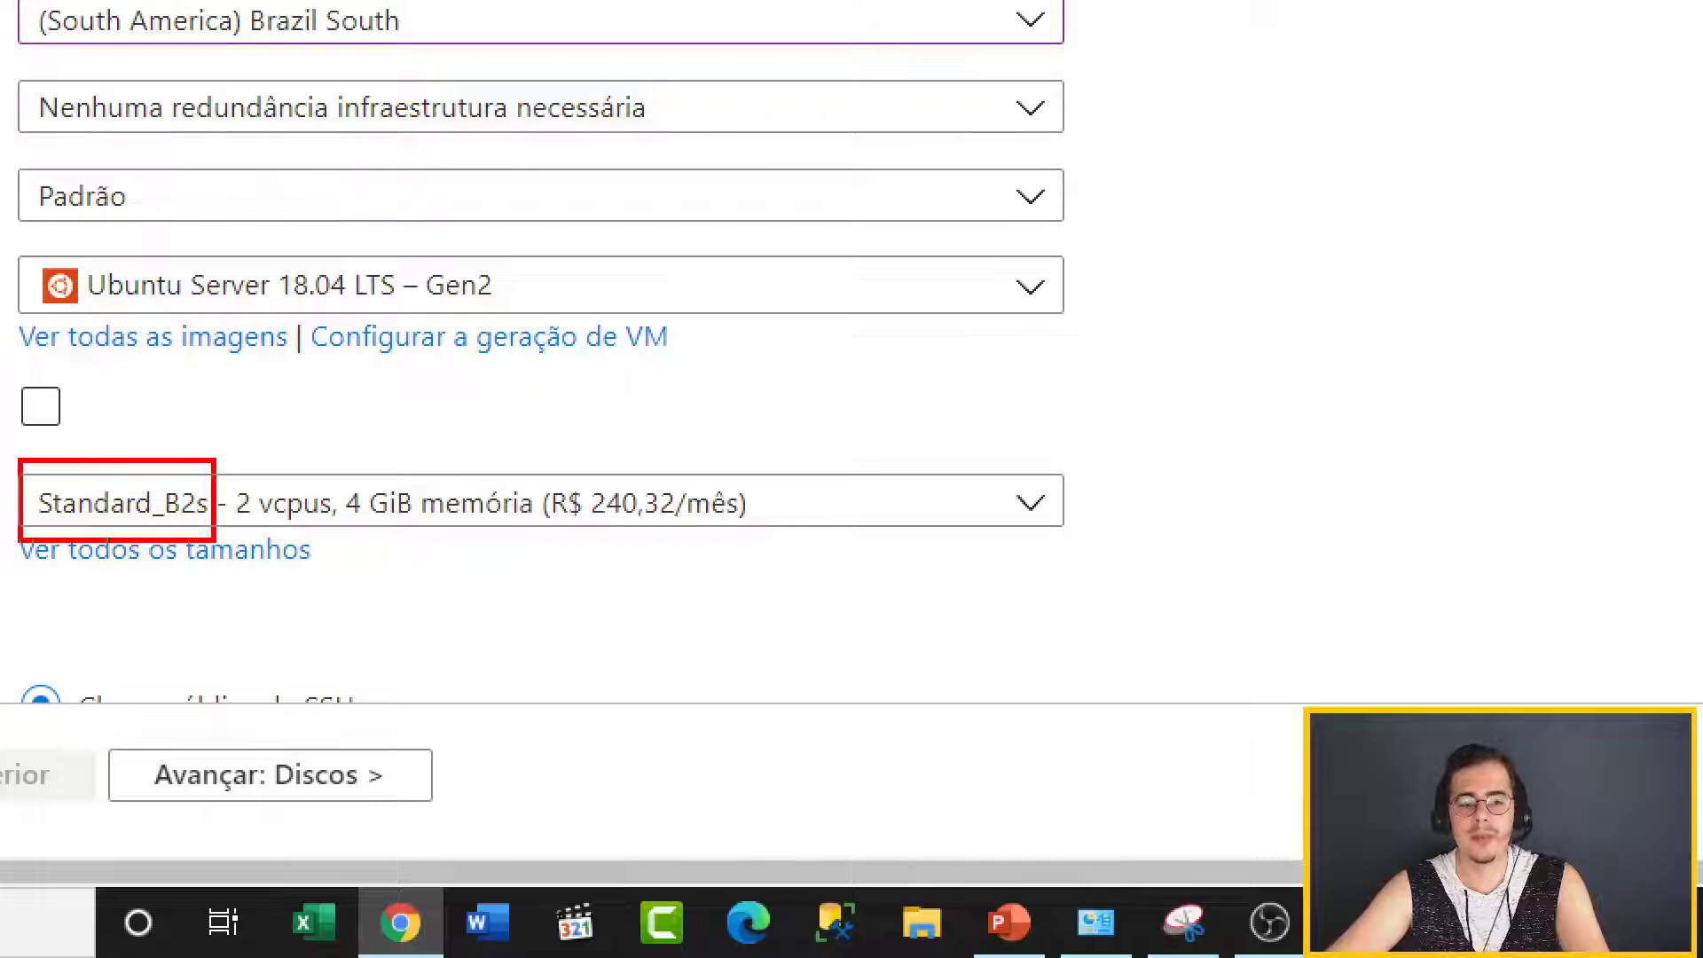
pyautogui.moveTo(216, 541)
pyautogui.mouseDown()
pyautogui.moveTo(616, 539)
pyautogui.moveTo(536, 545)
pyautogui.mouseUp()
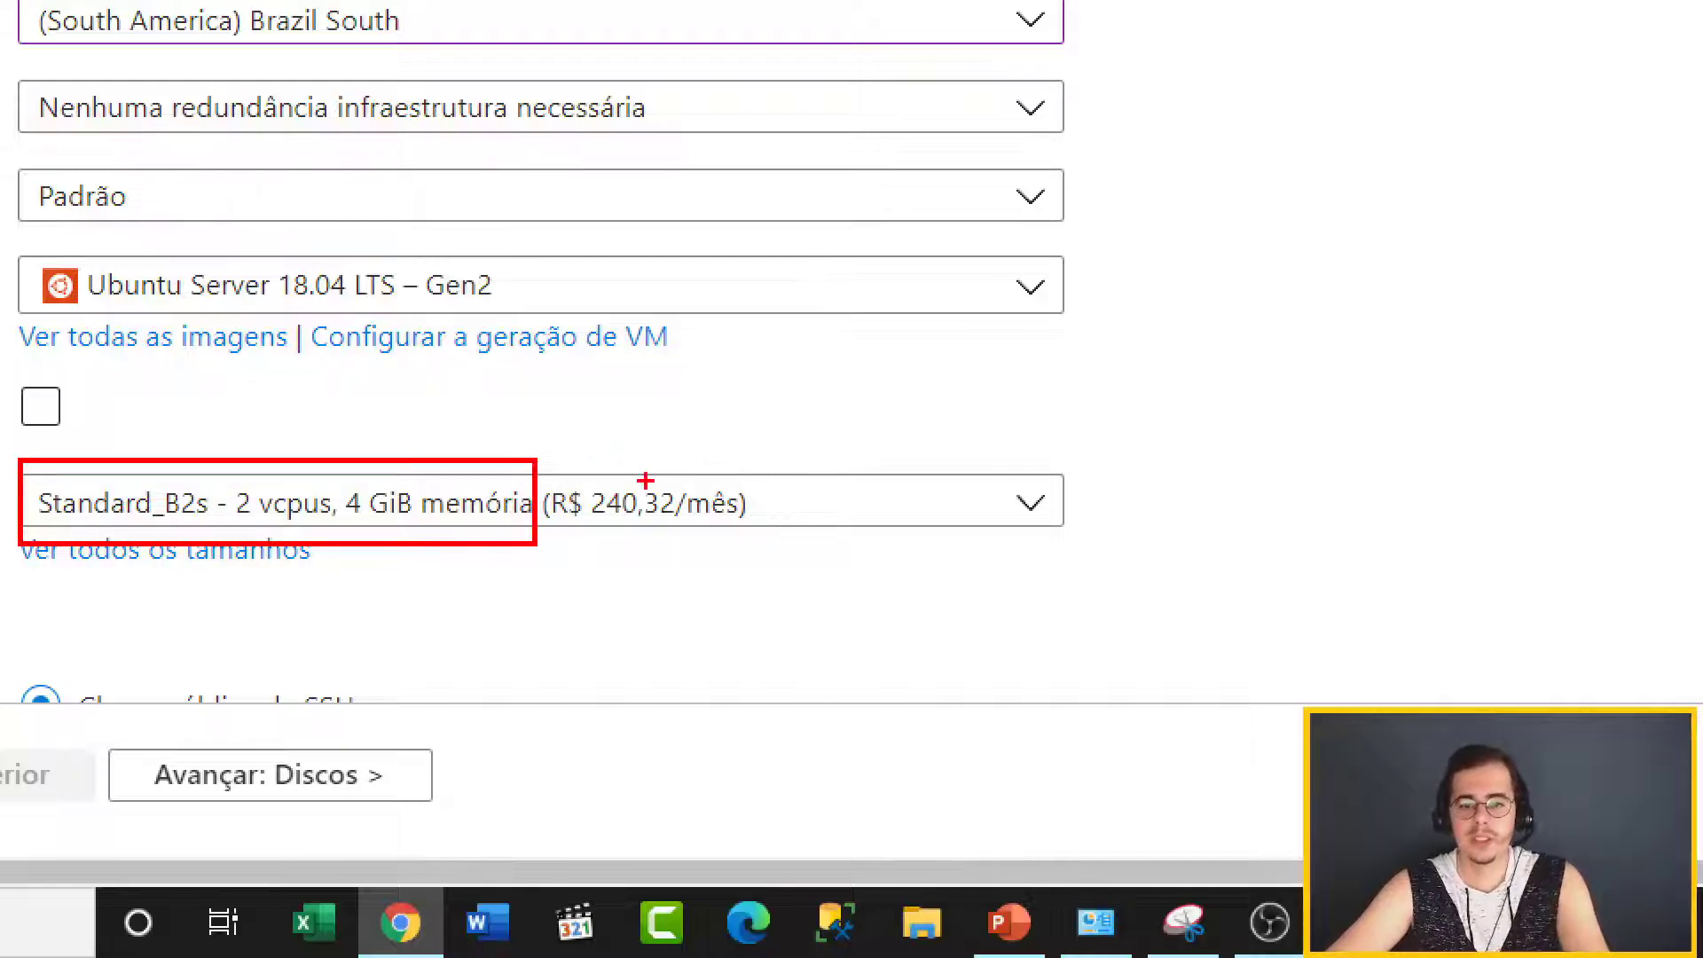
pyautogui.moveTo(640, 481); pyautogui.dragTo(707, 436)
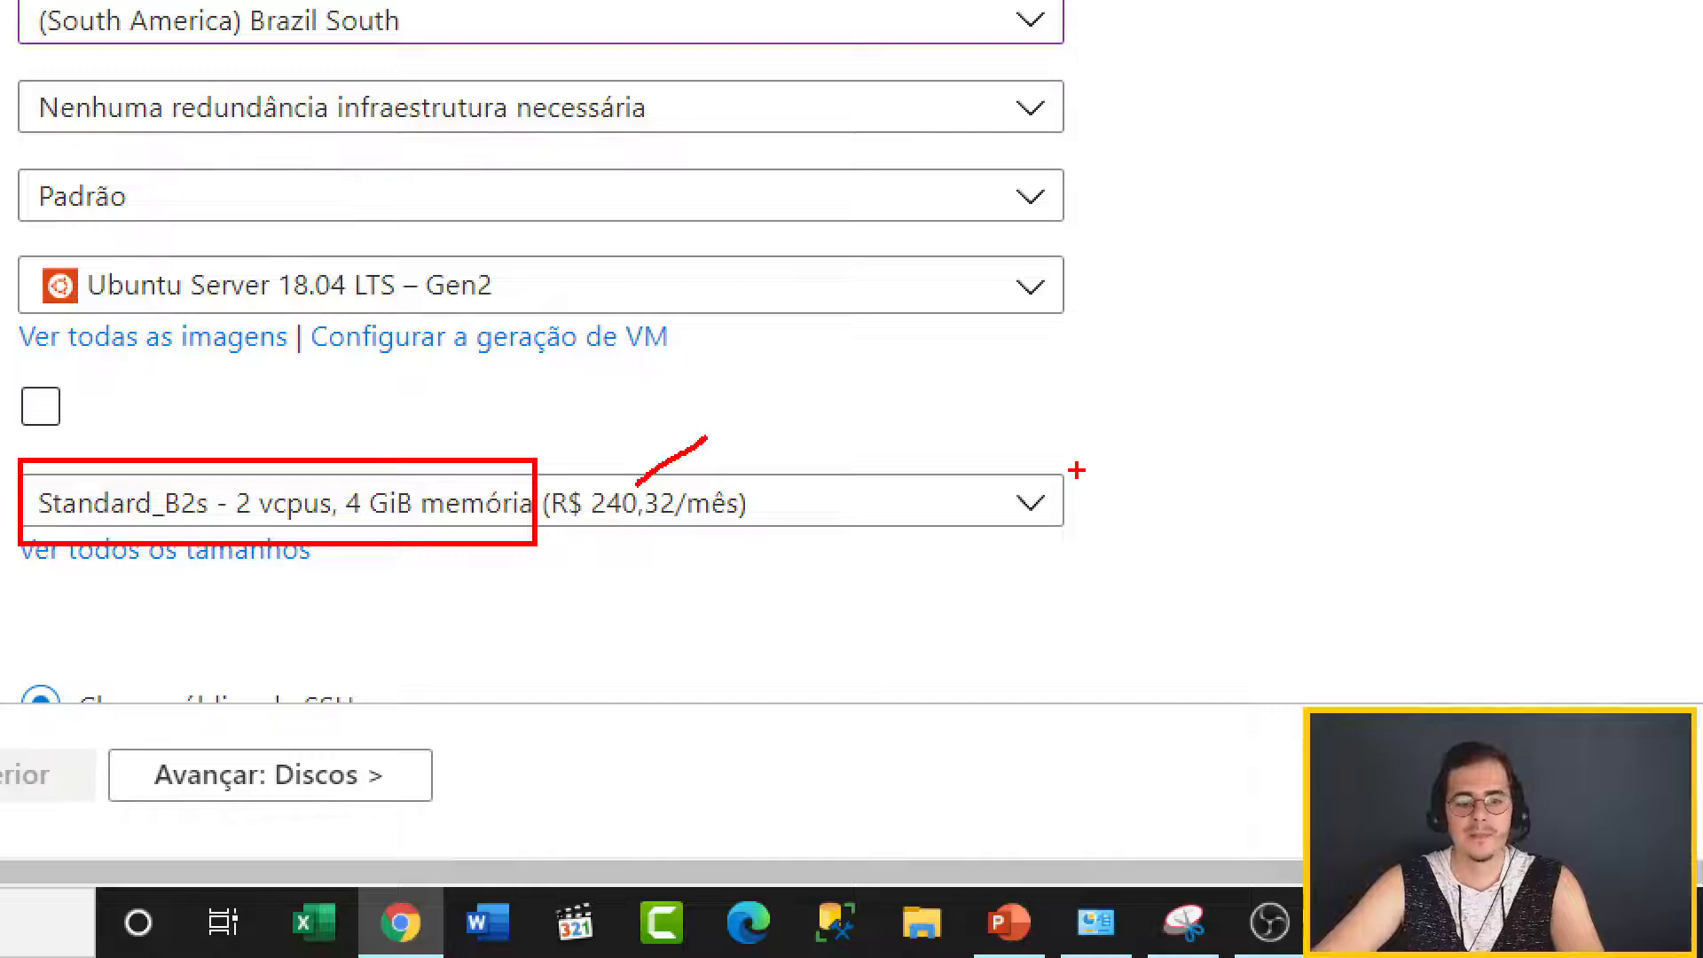
# Step: Set the region to (US) East US 2 and check the monthly price of the selected size
pyautogui.click(791, 16)
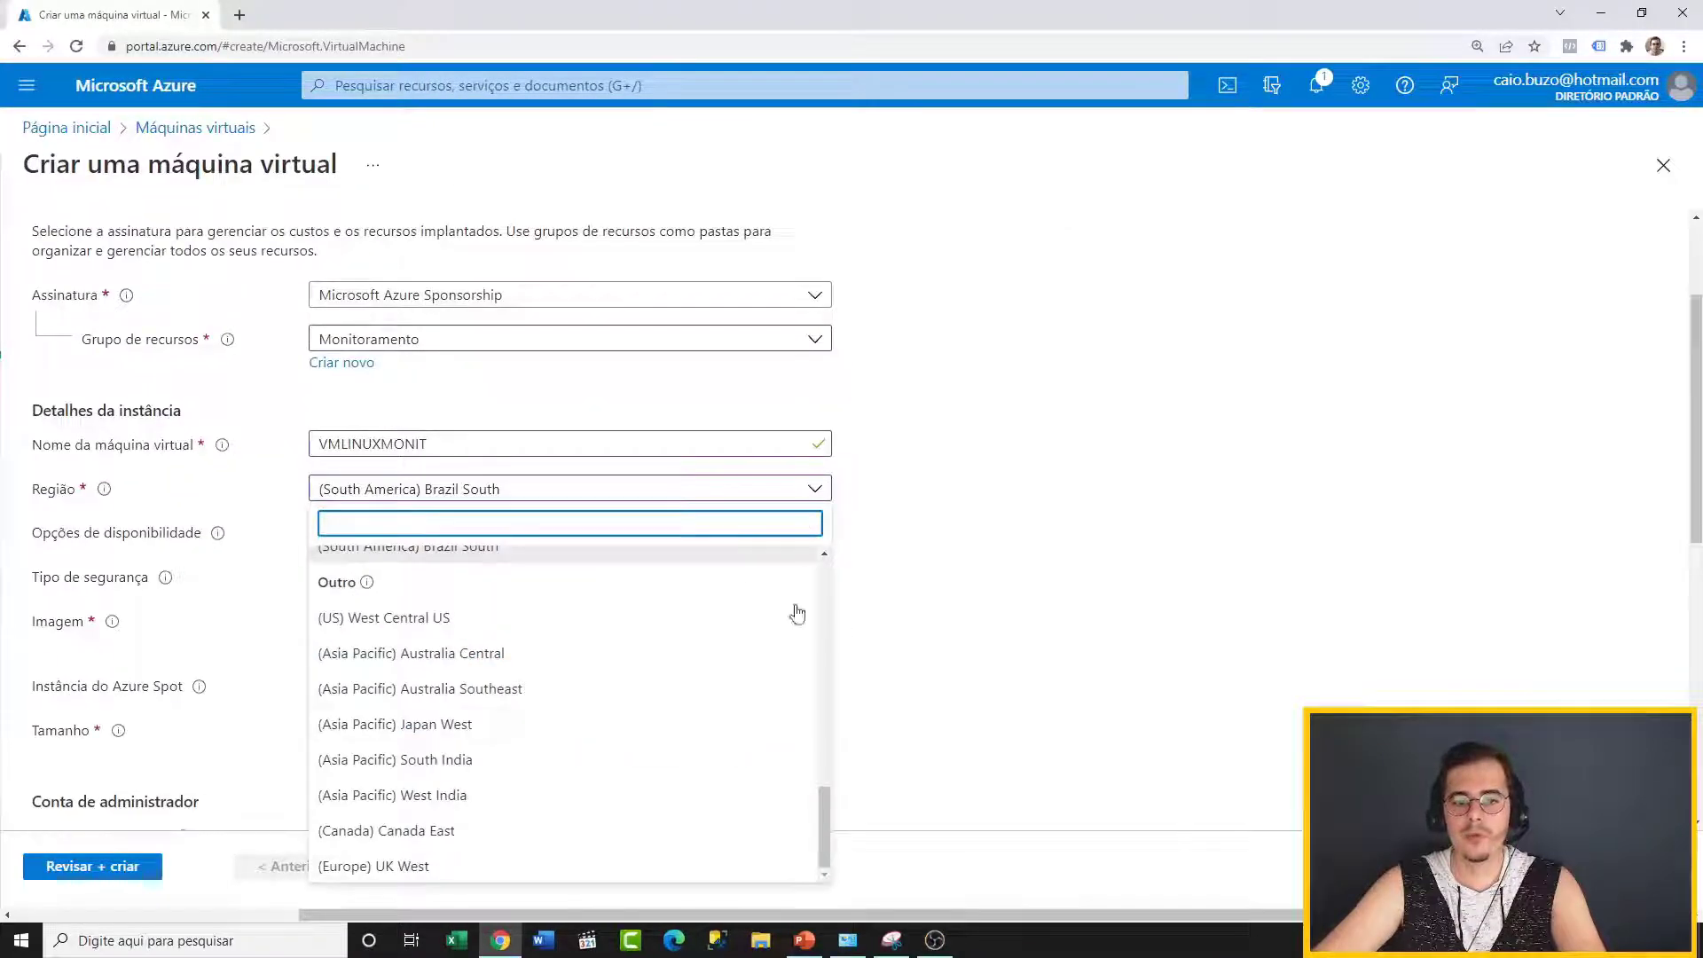
pyautogui.moveTo(830, 806); pyautogui.dragTo(839, 581)
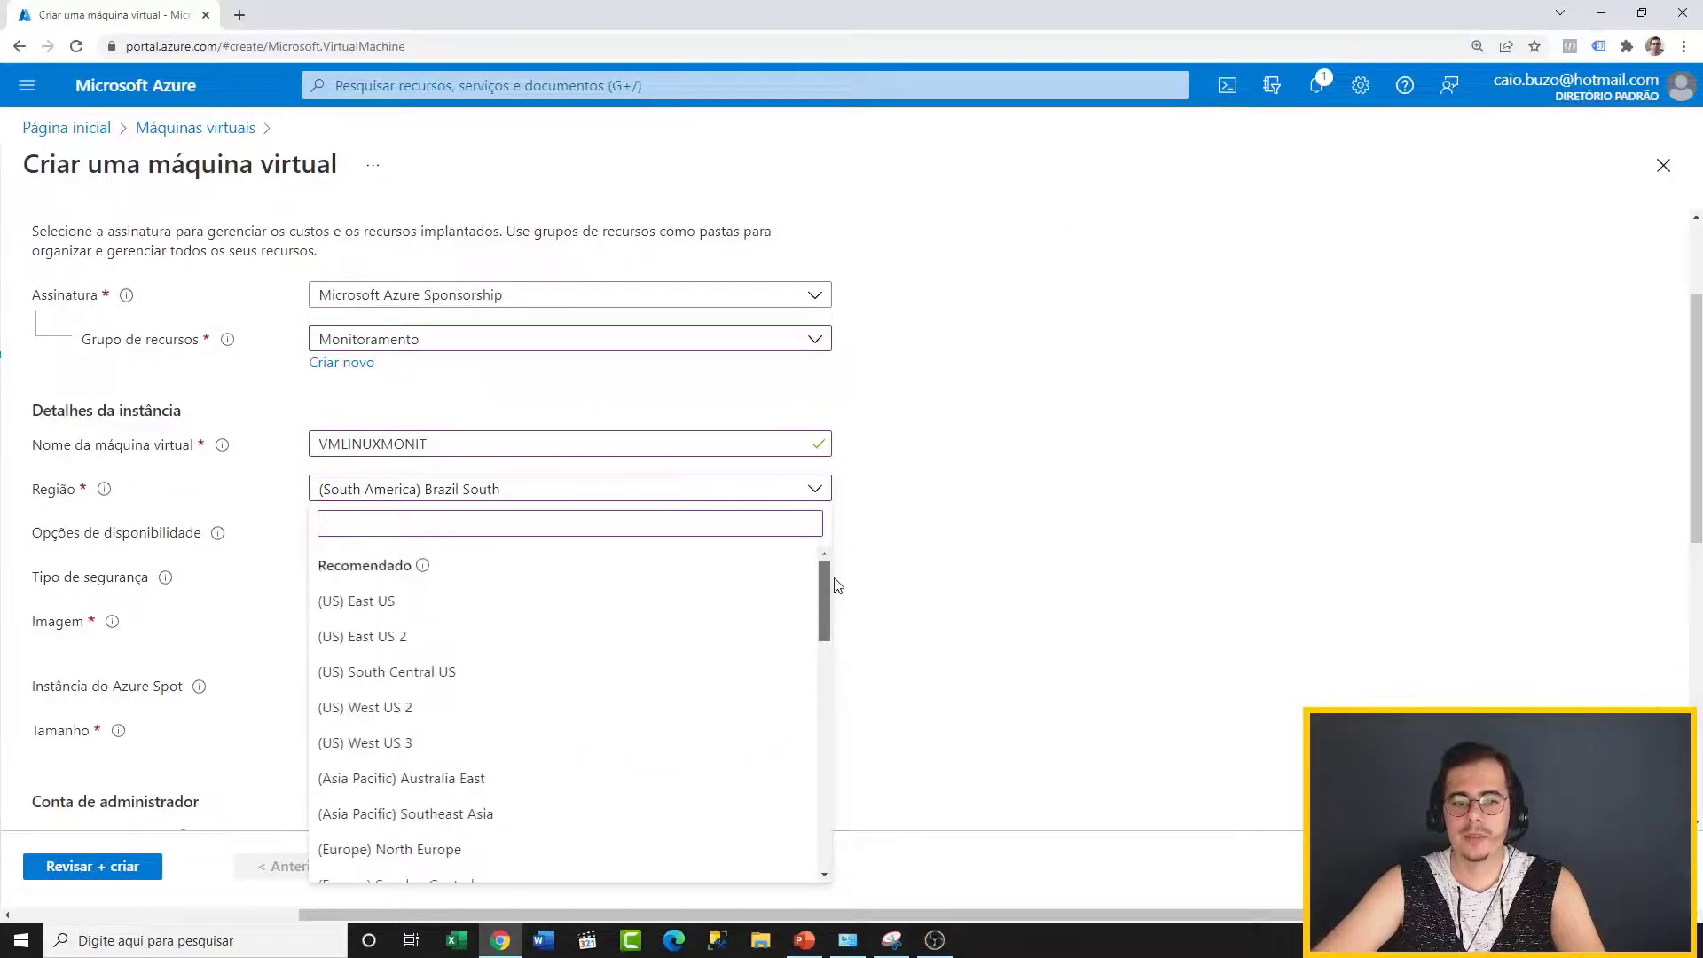
pyautogui.click(477, 639)
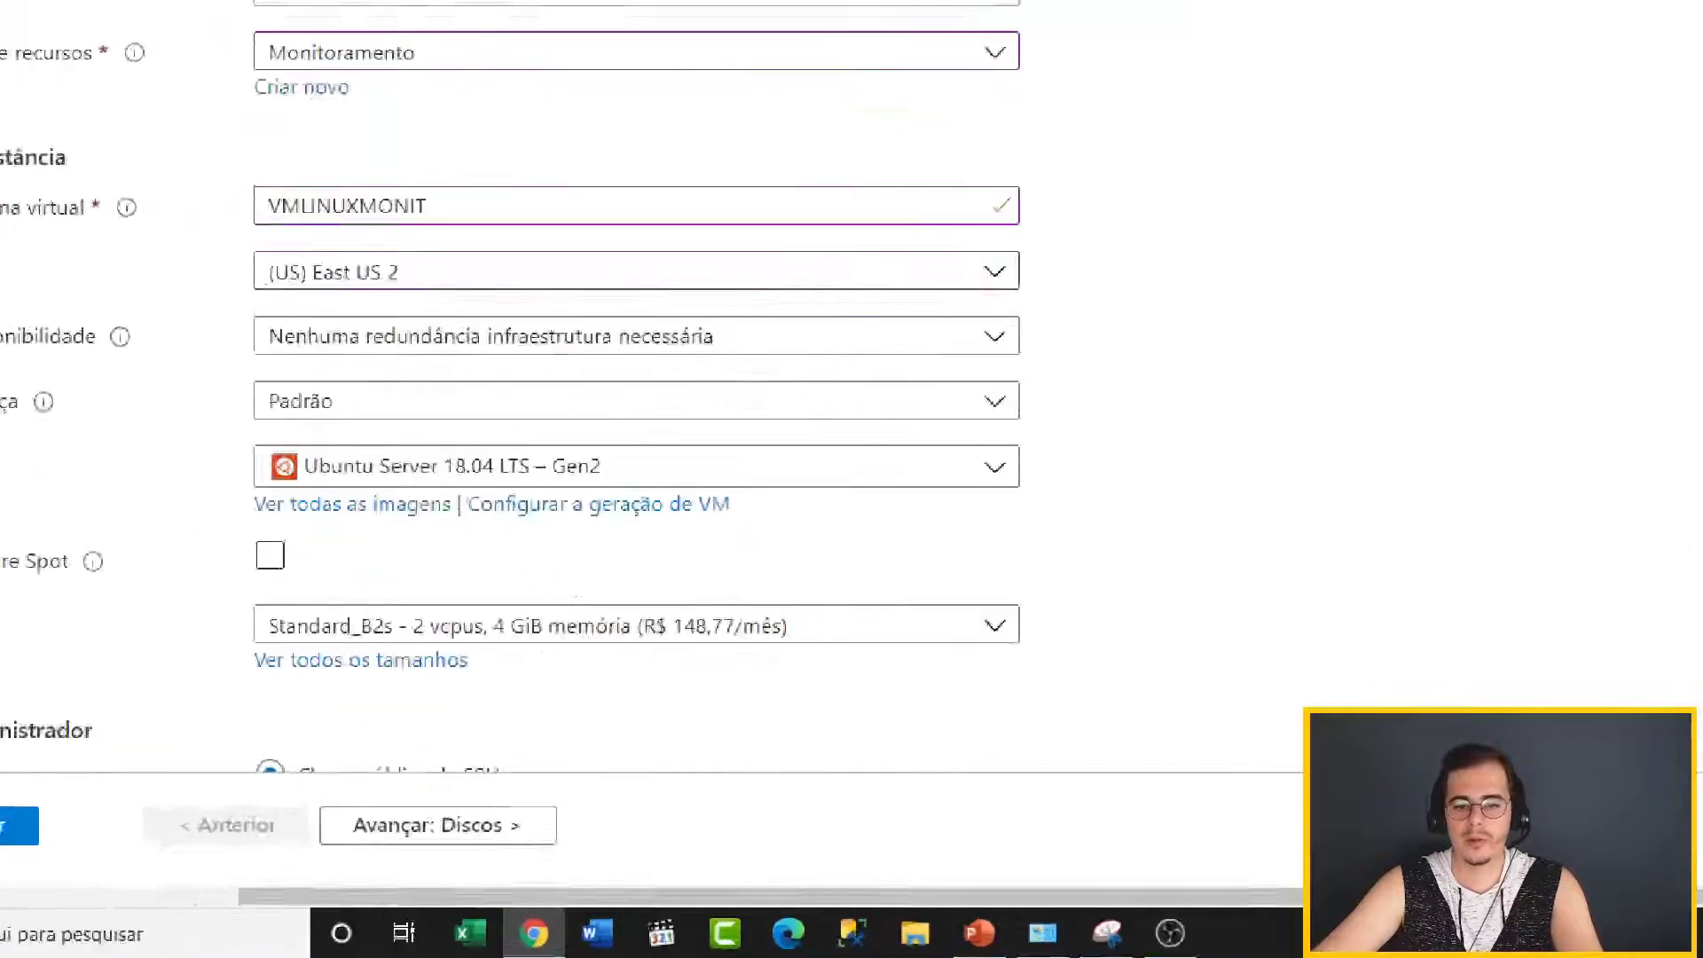
pyautogui.moveTo(632, 587); pyautogui.dragTo(799, 648)
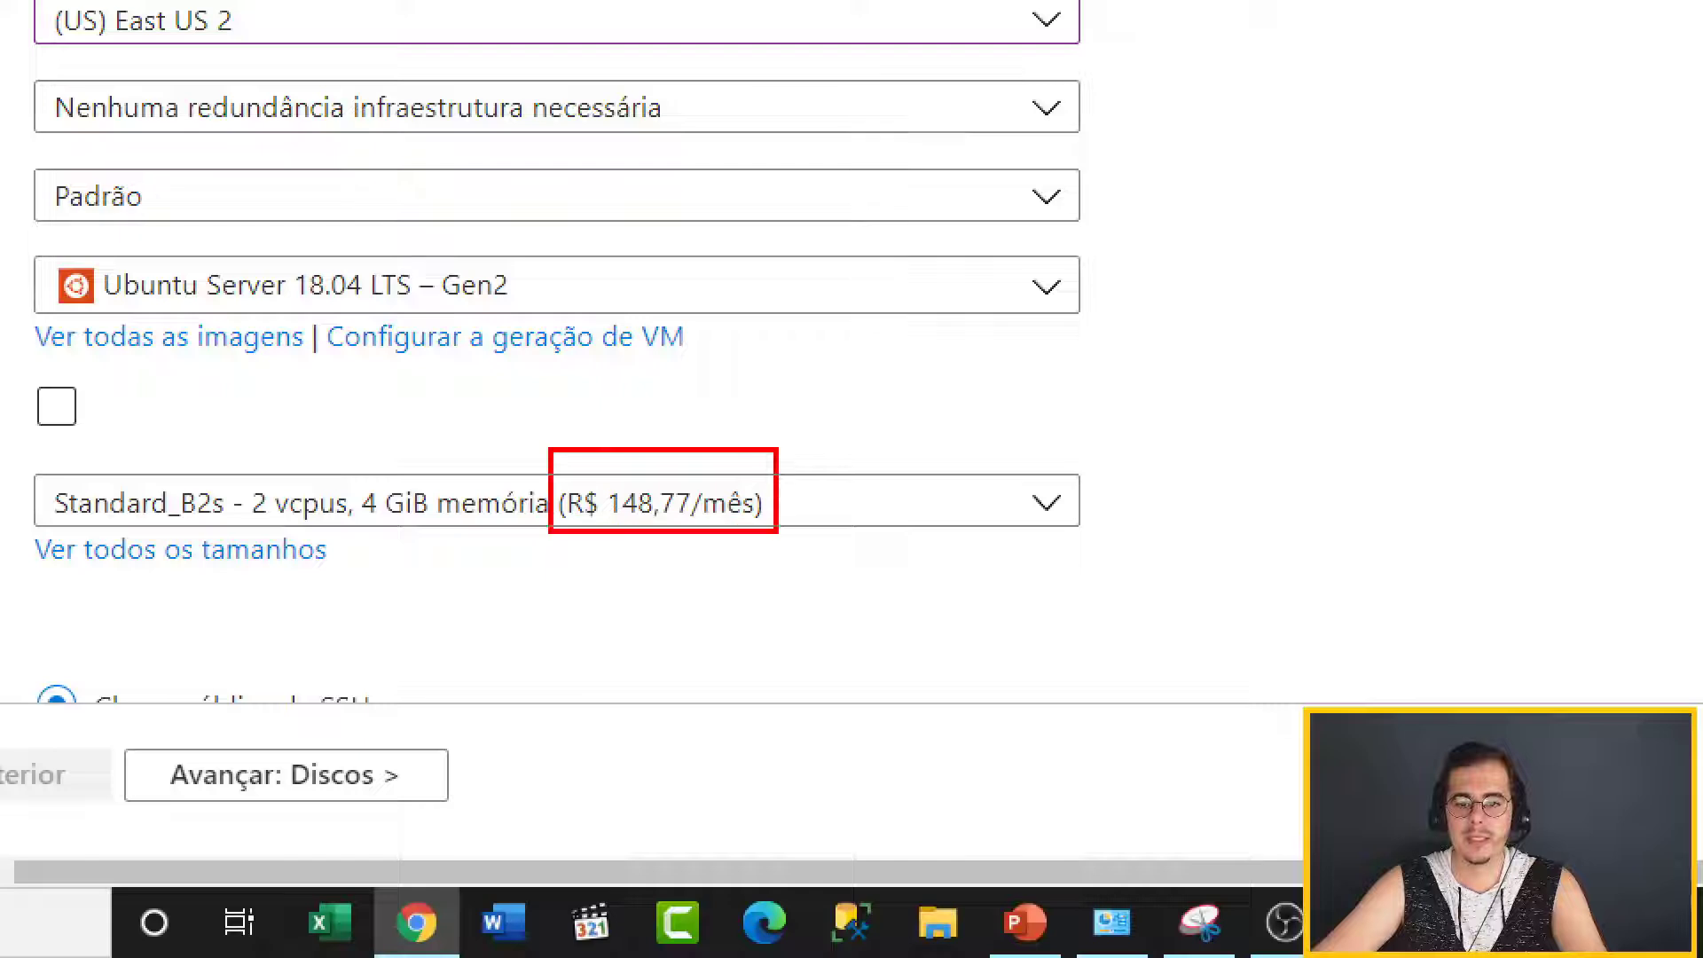
pyautogui.moveTo(776, 531); pyautogui.dragTo(804, 556)
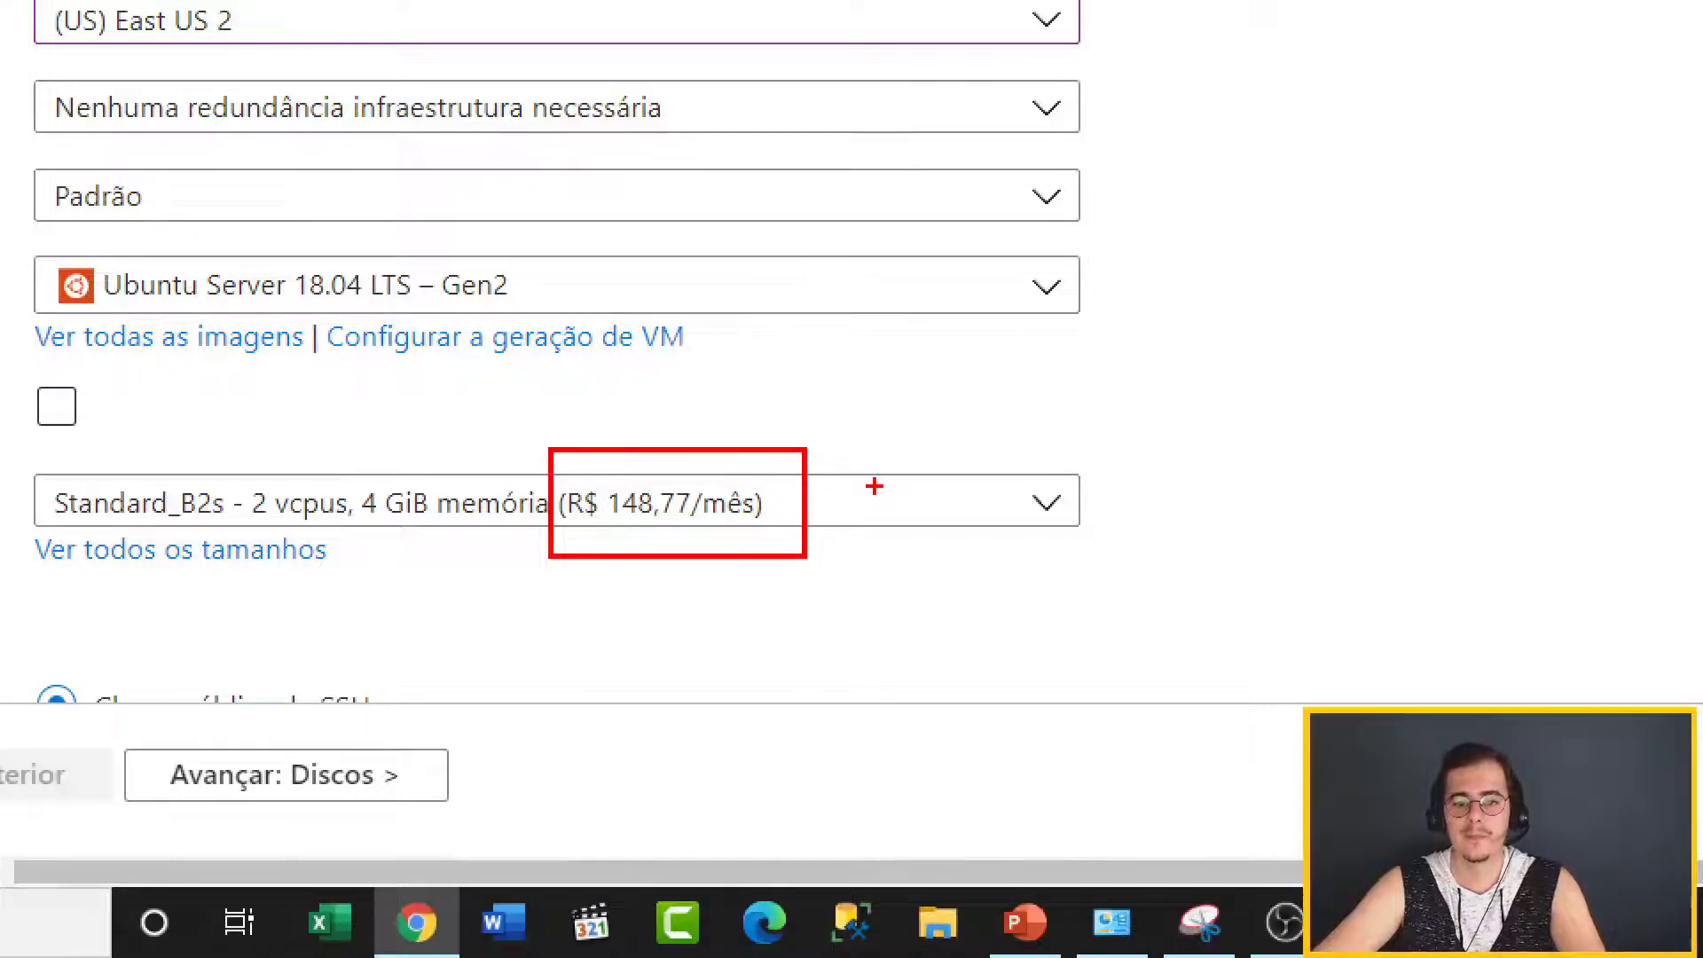
pyautogui.press('Escape')
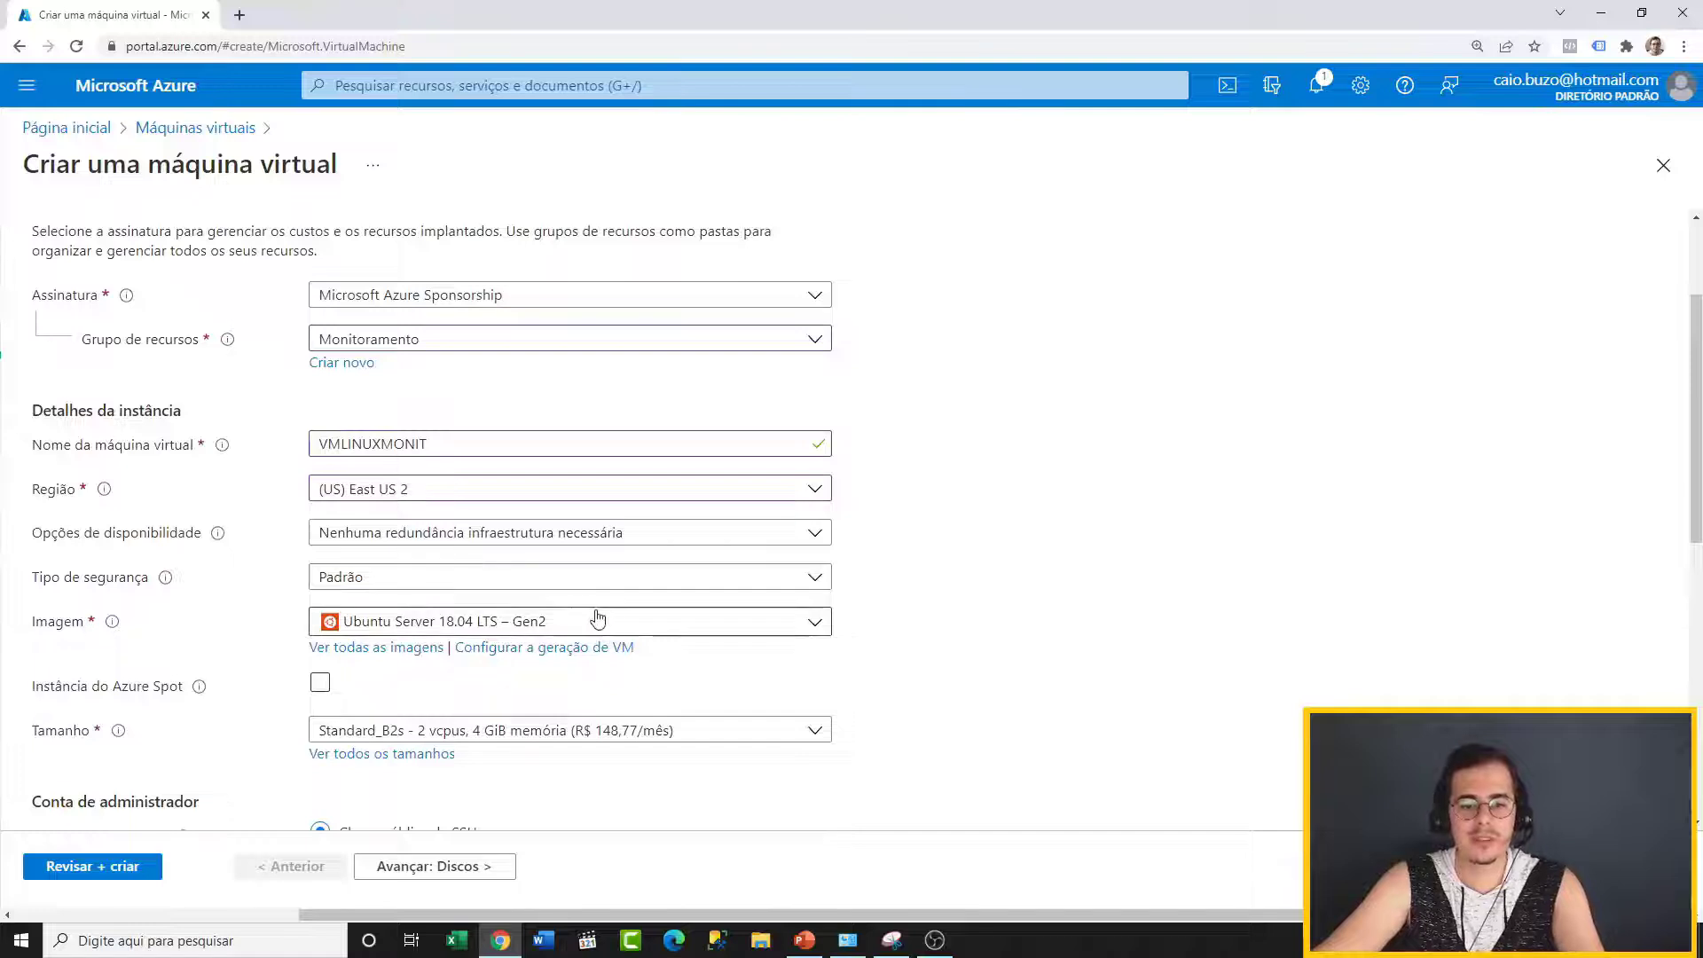
# Step: Search the Marketplace images for UBUNTU and examine the Ubuntu versions offered, keeping the current image
pyautogui.click(370, 658)
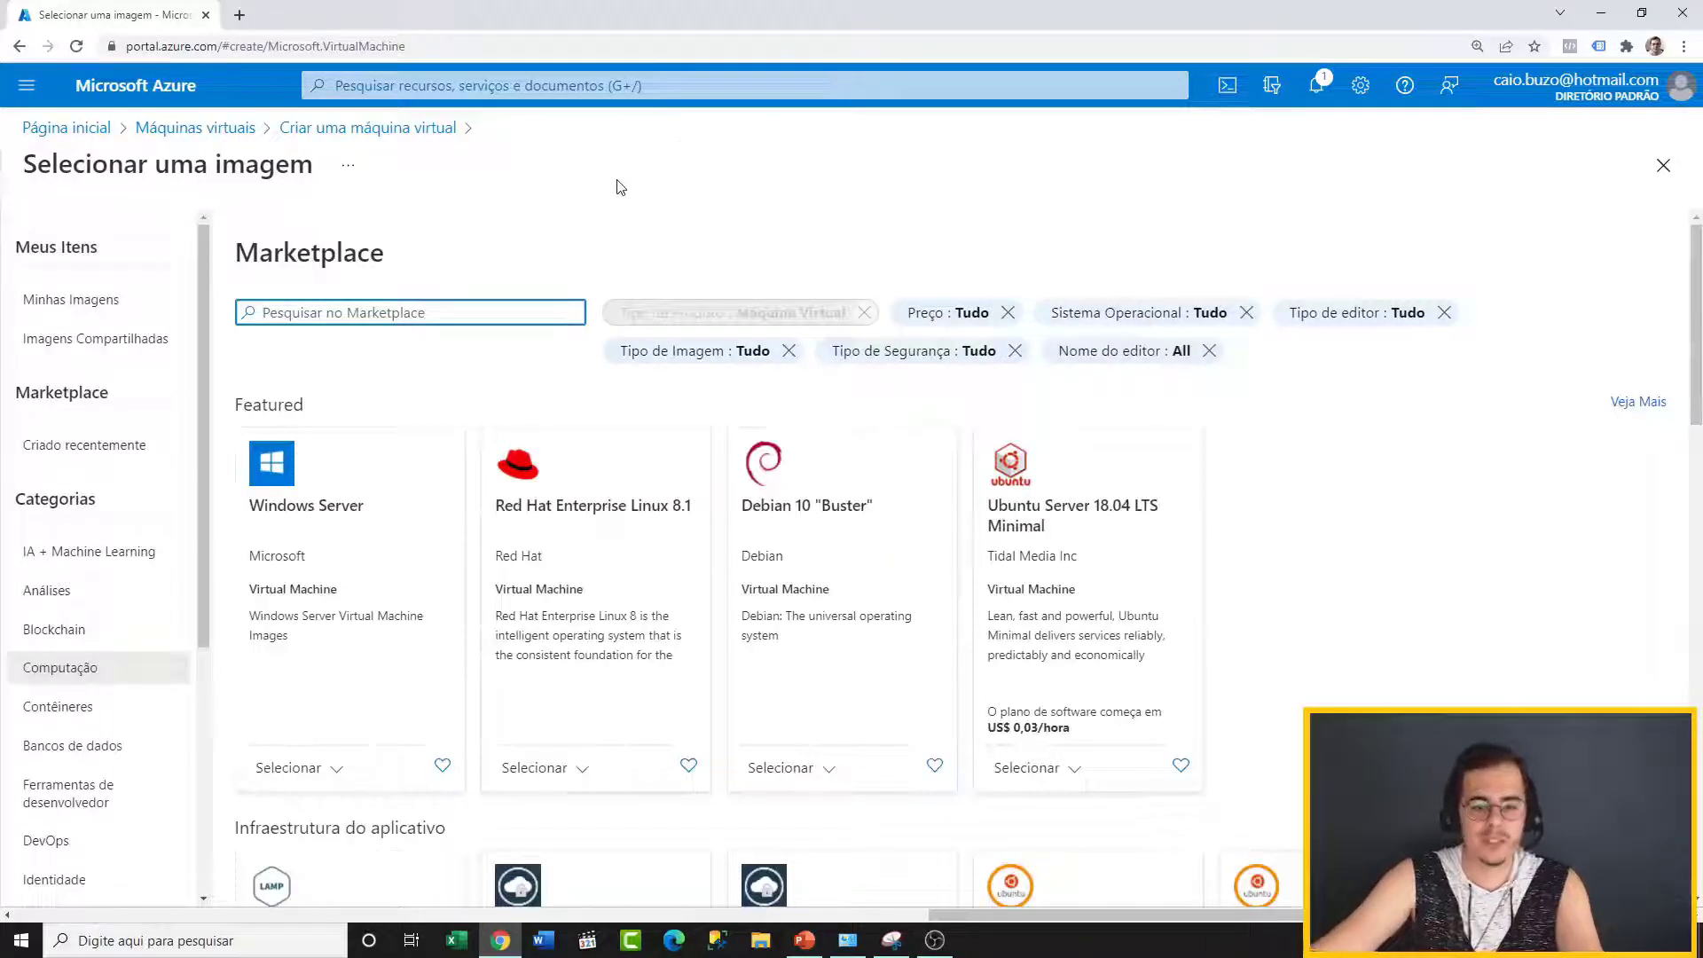
pyautogui.write('UBUNTU')
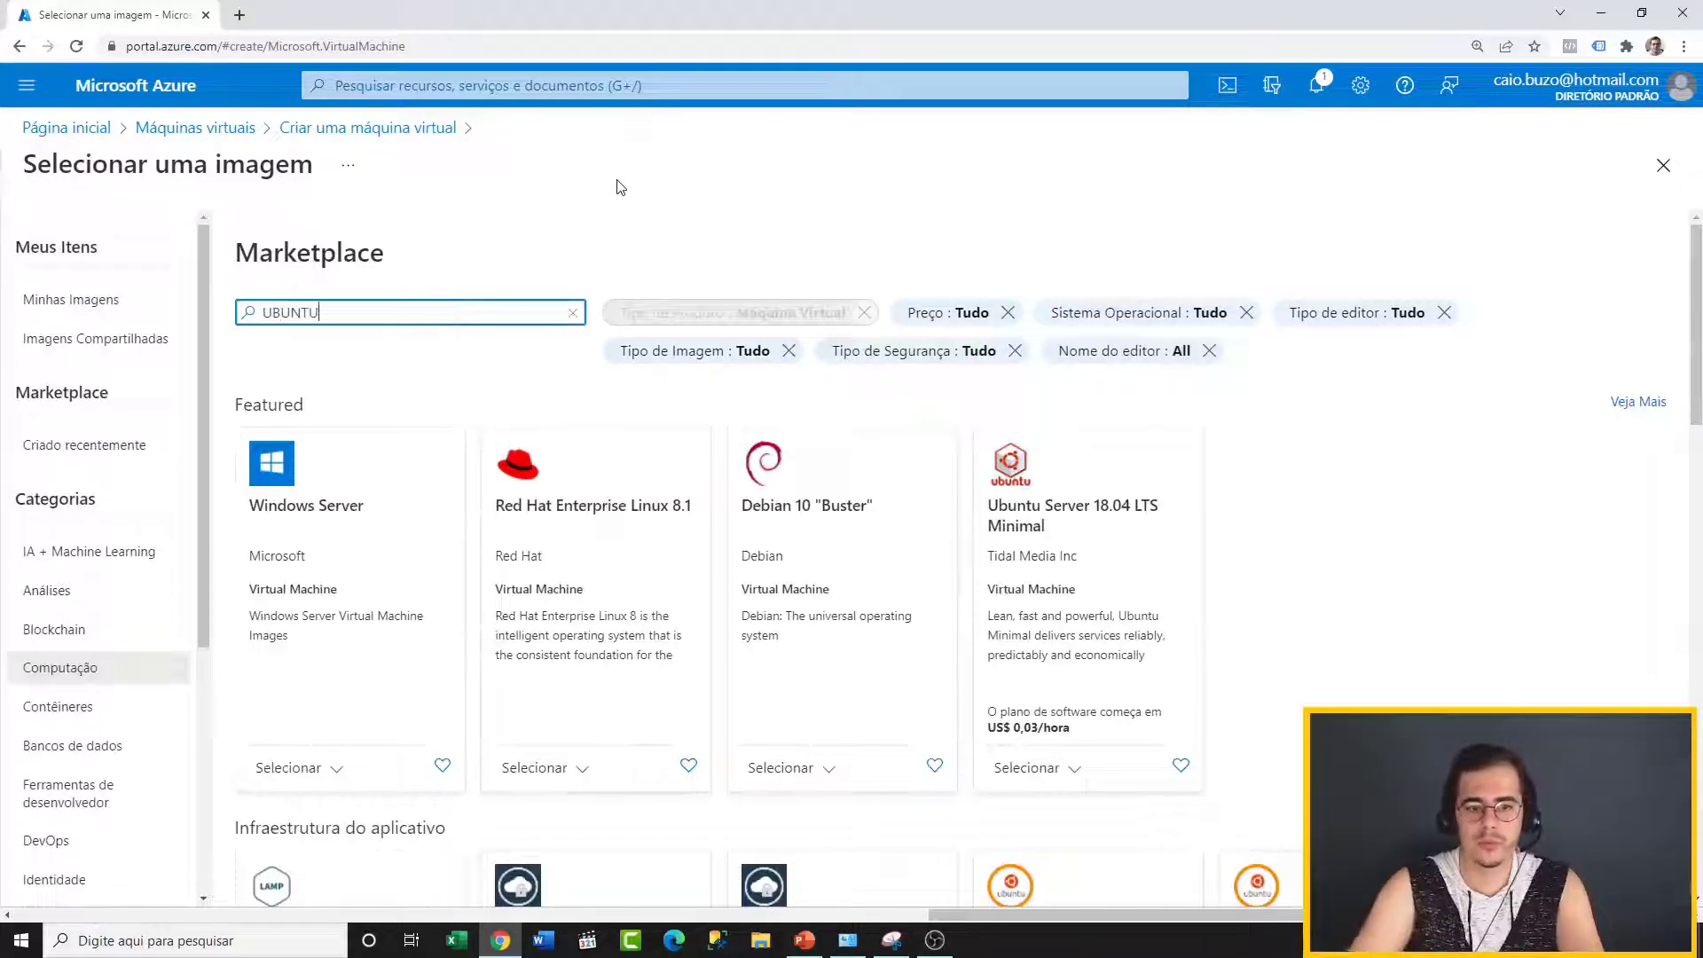
pyautogui.press('Return')
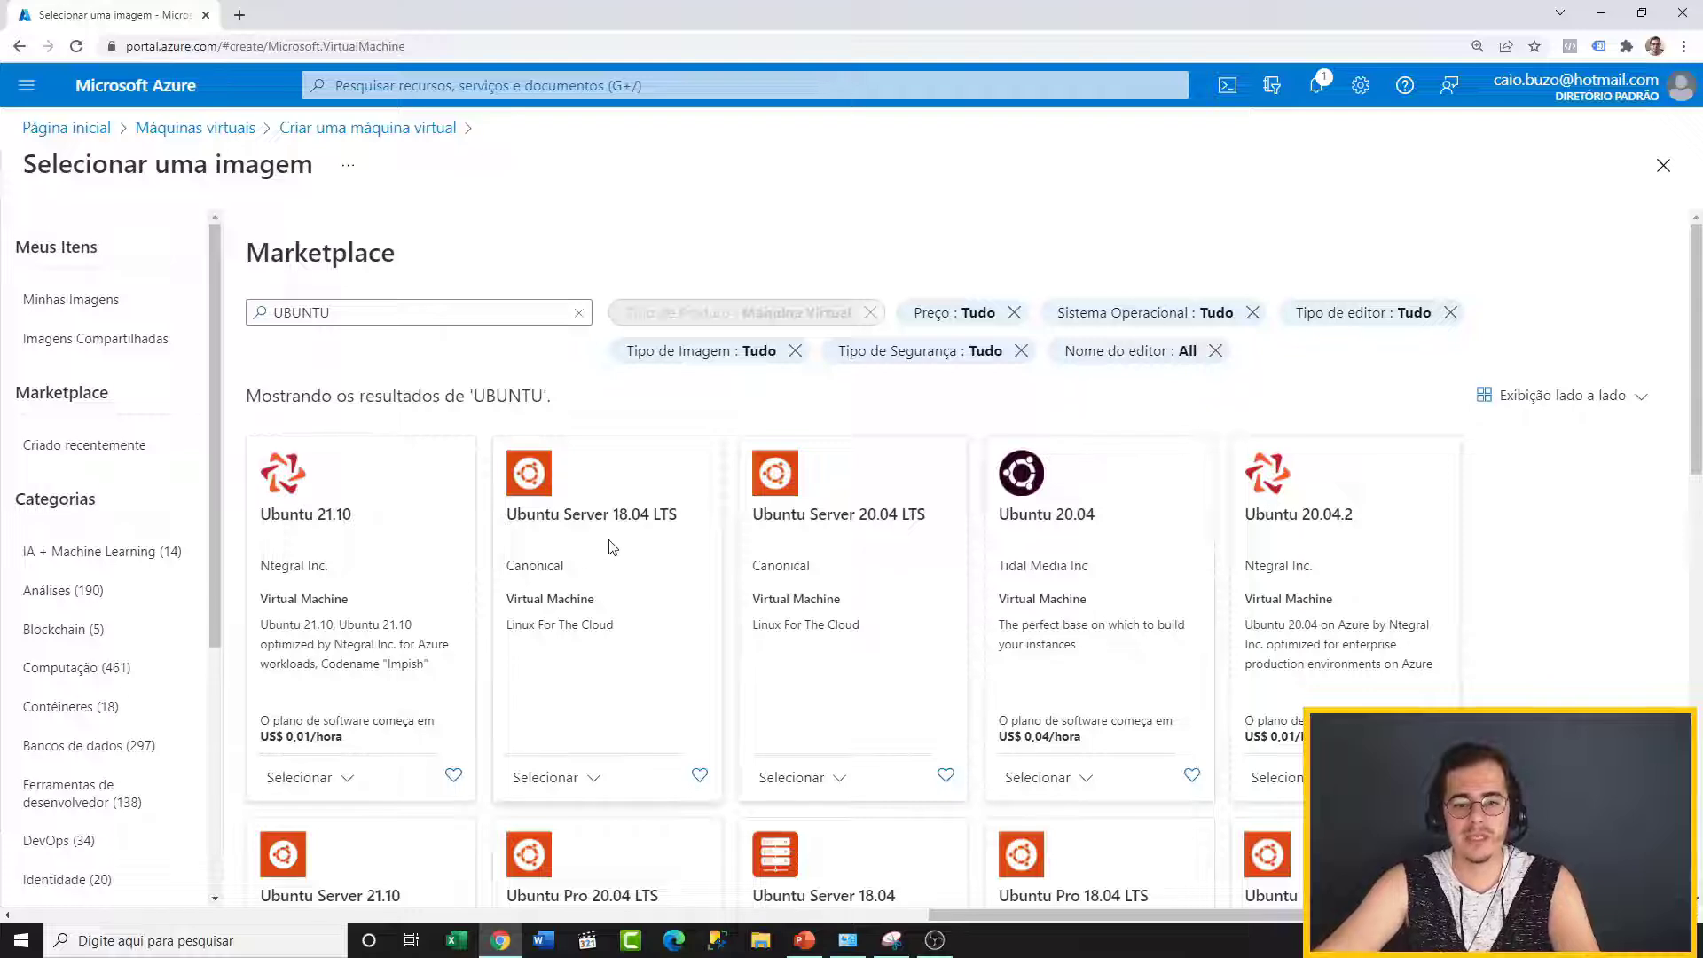
pyautogui.click(1663, 165)
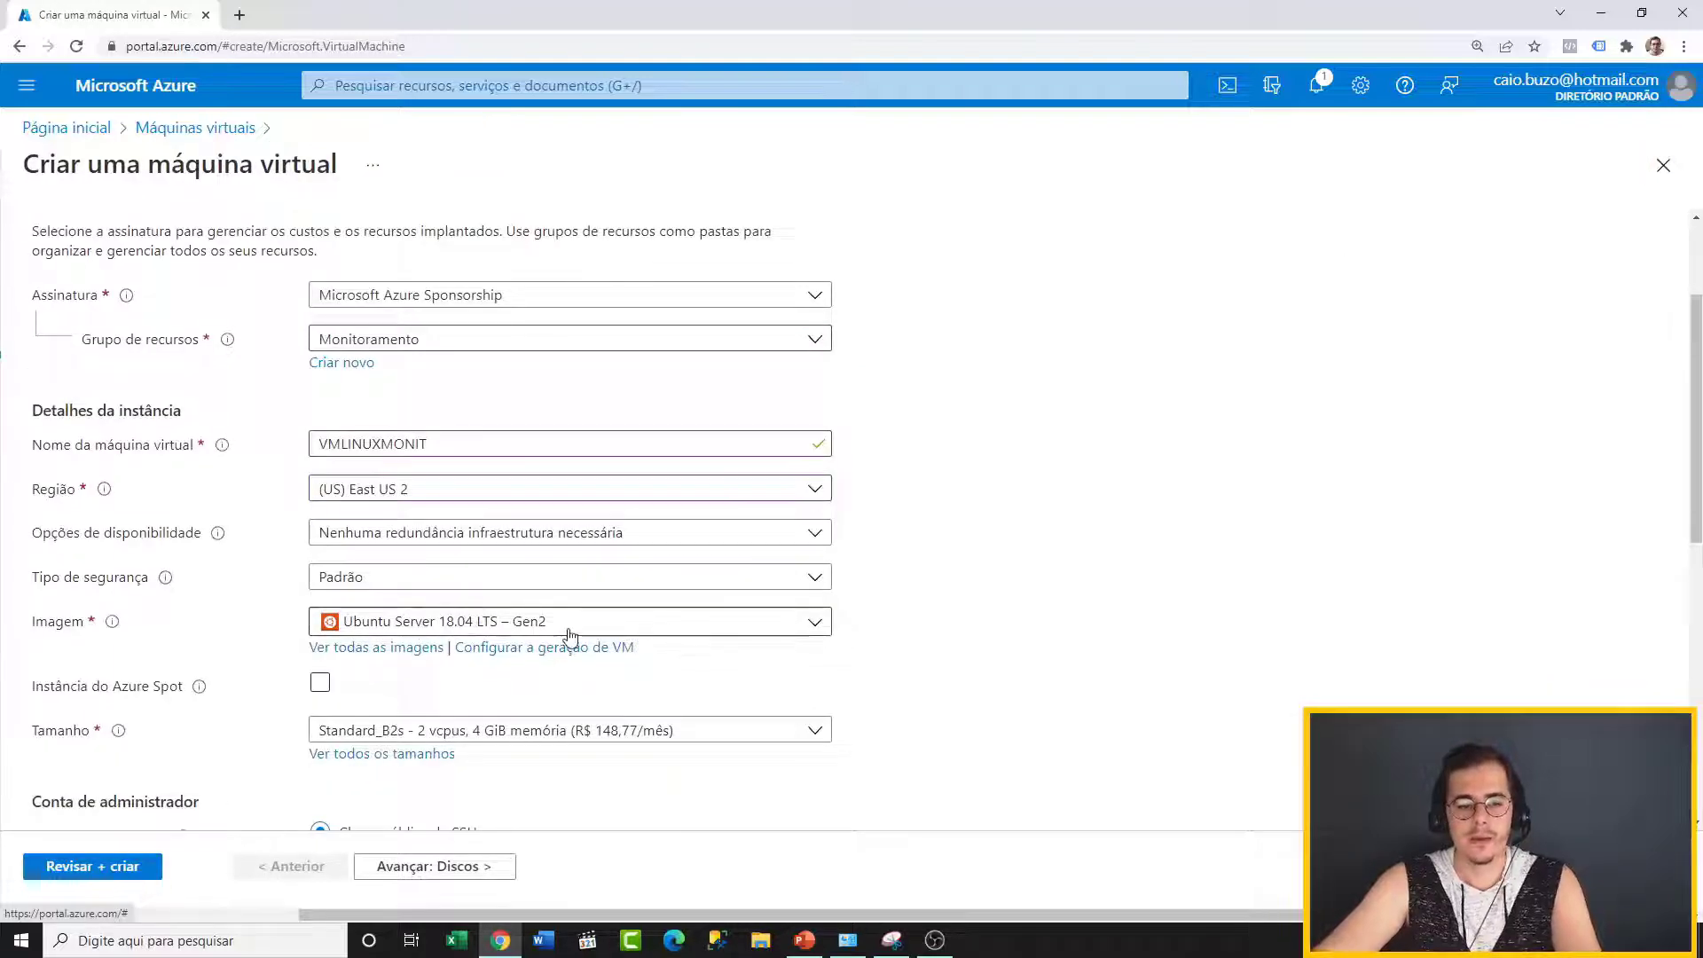
# Step: Examine the B-series sizes in the virtual machine size list, checking the specifications and monthly cost of B2s
pyautogui.scroll(-1, 572, 629)
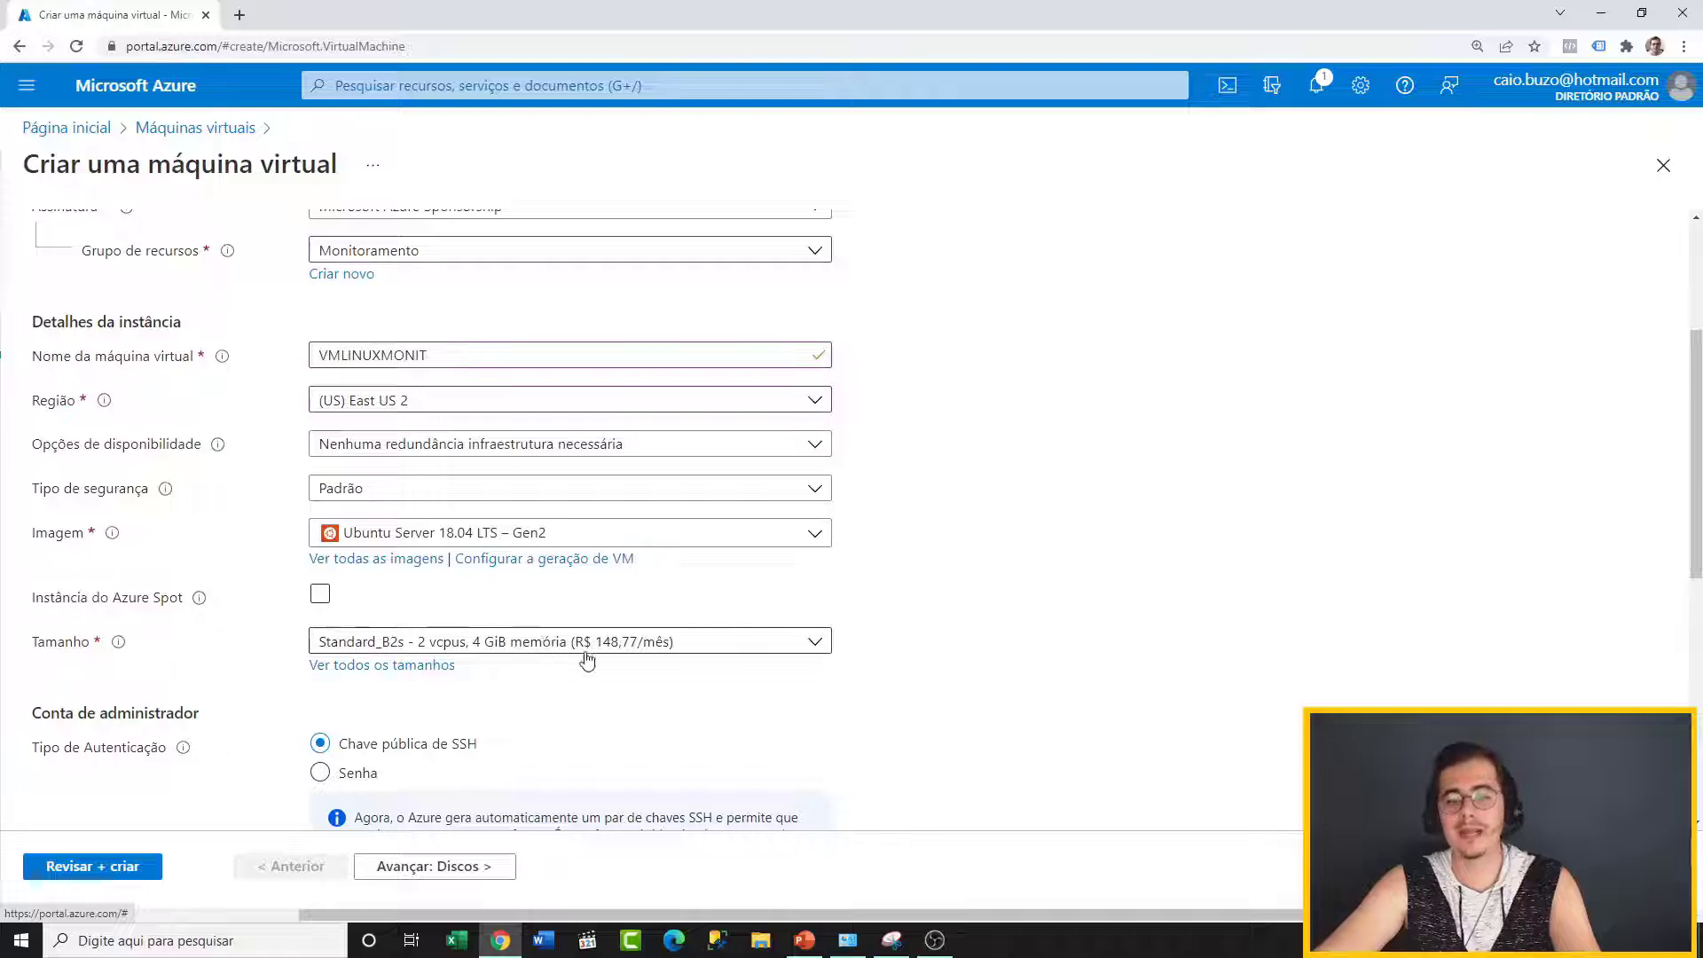
pyautogui.click(367, 673)
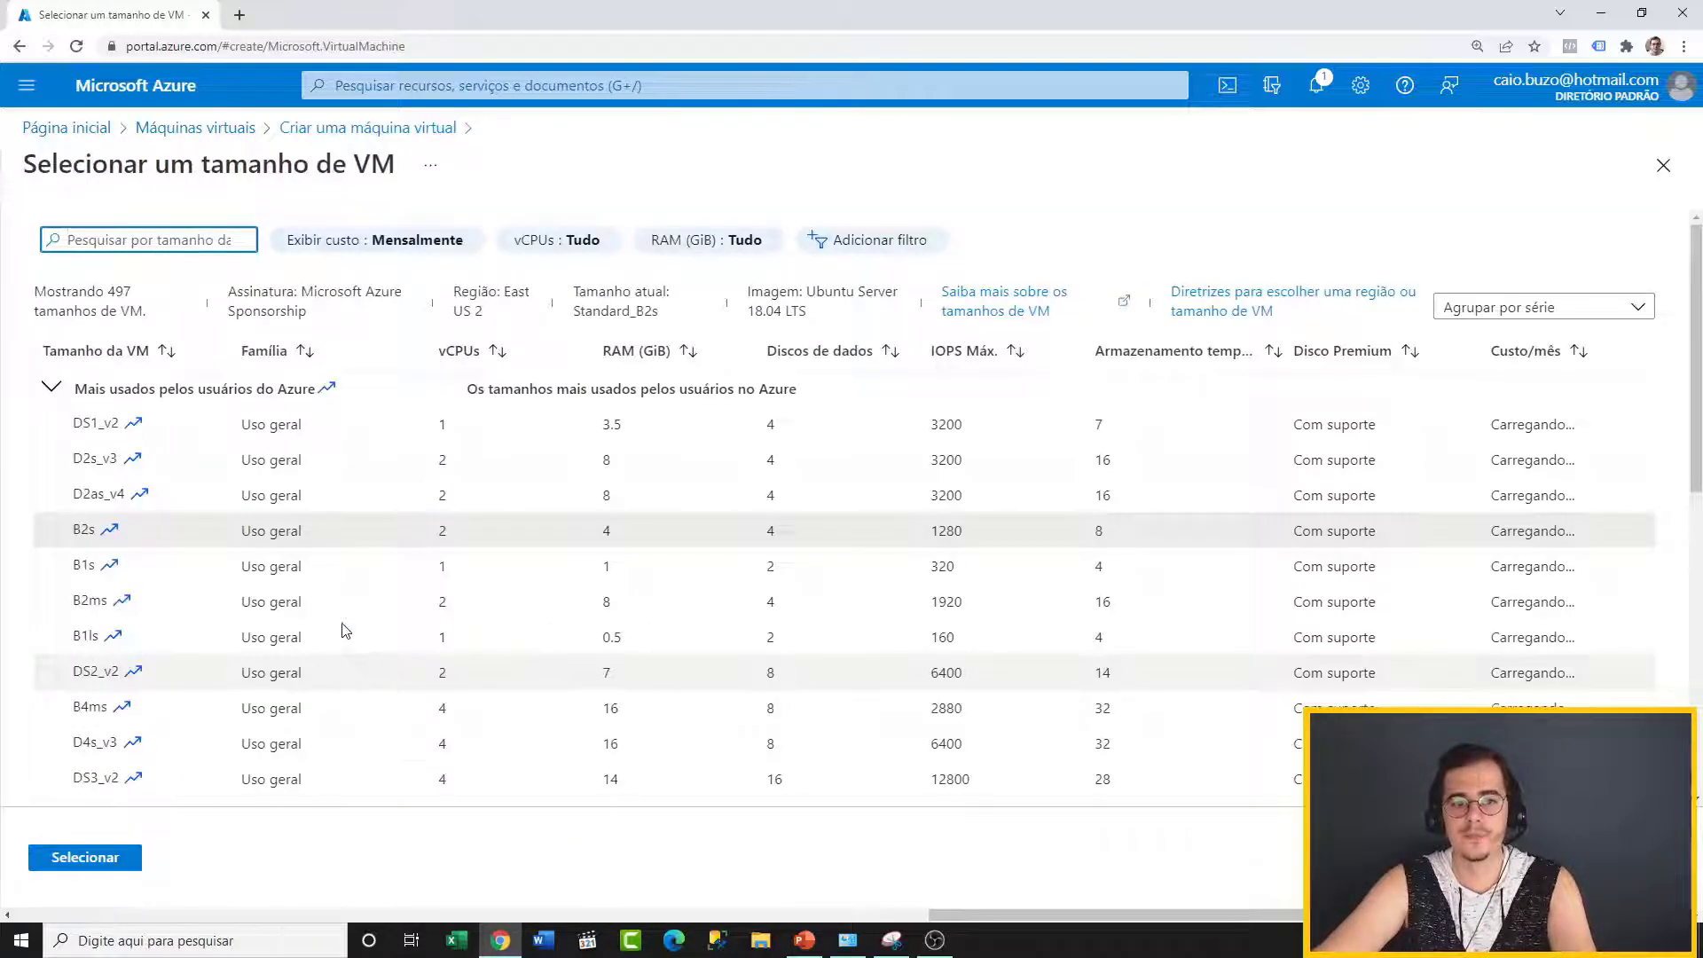
pyautogui.click(51, 388)
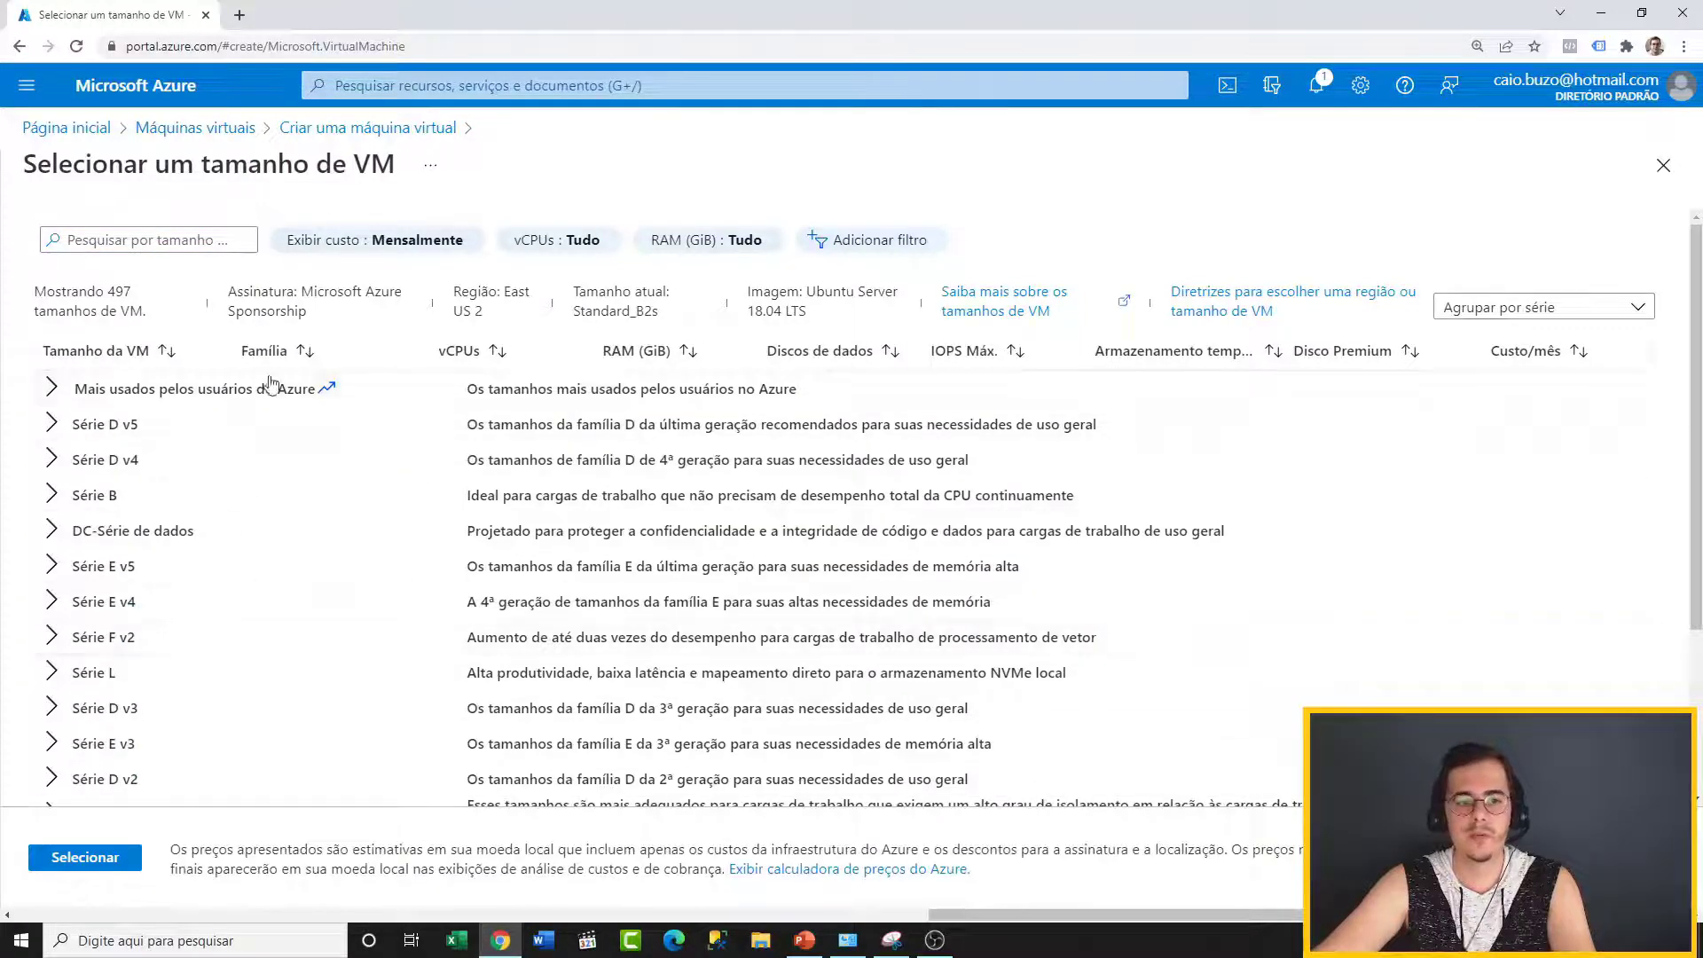
pyautogui.click(52, 495)
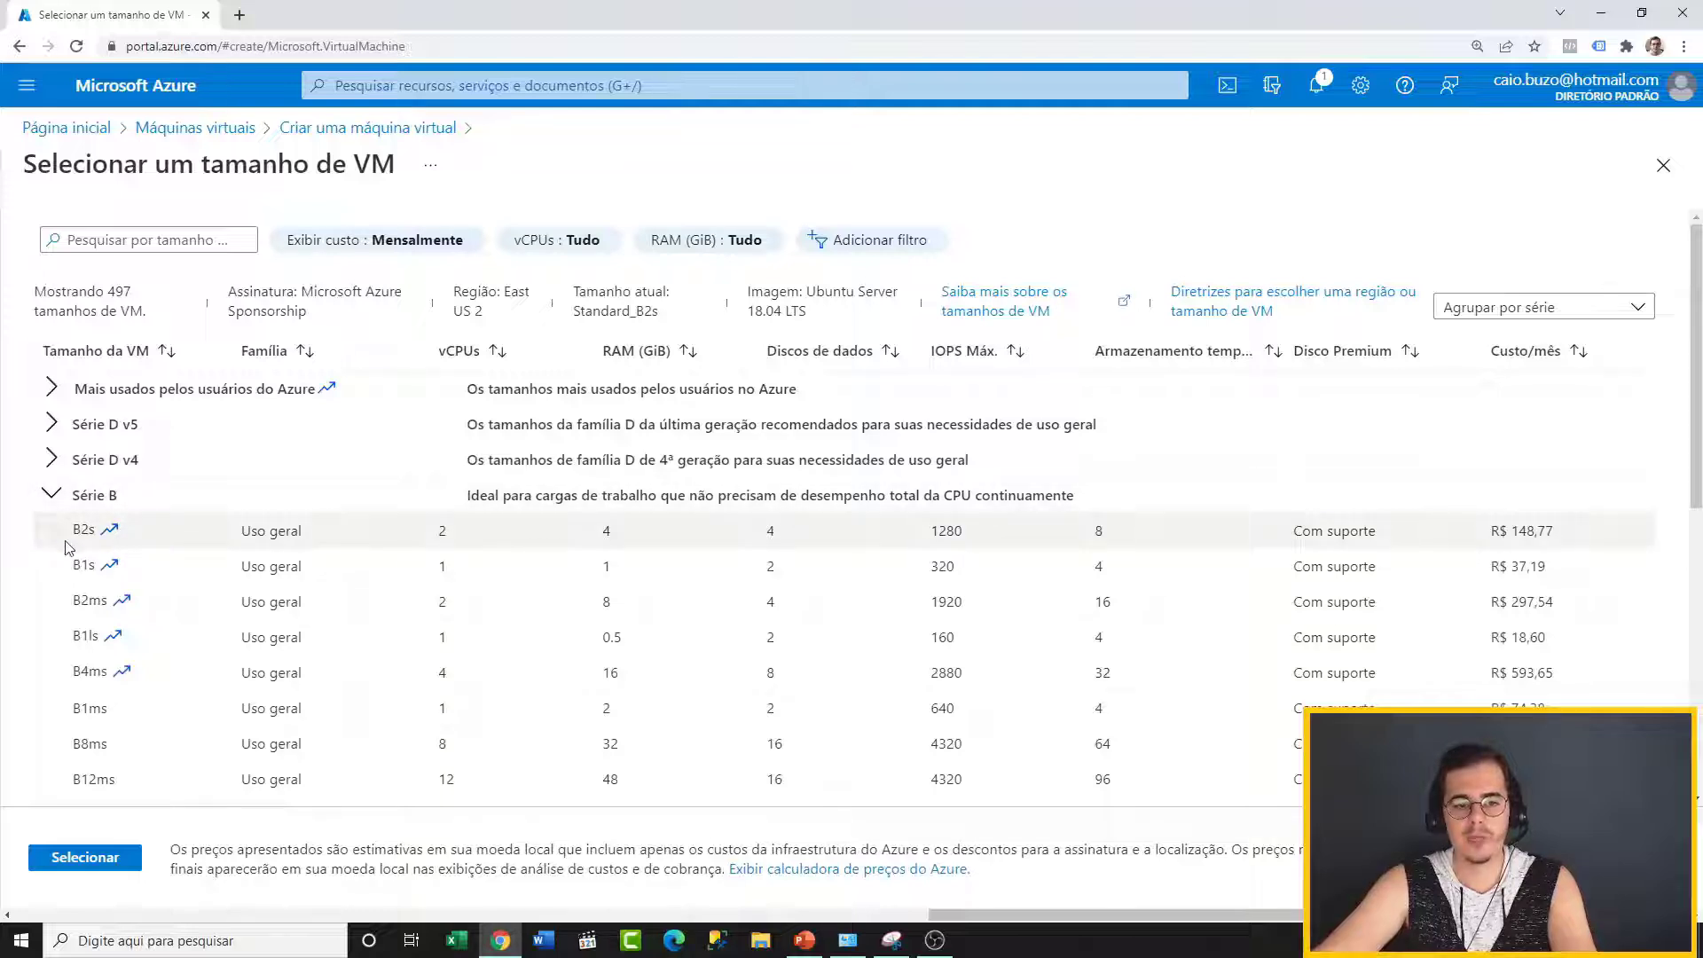
pyautogui.click(146, 531)
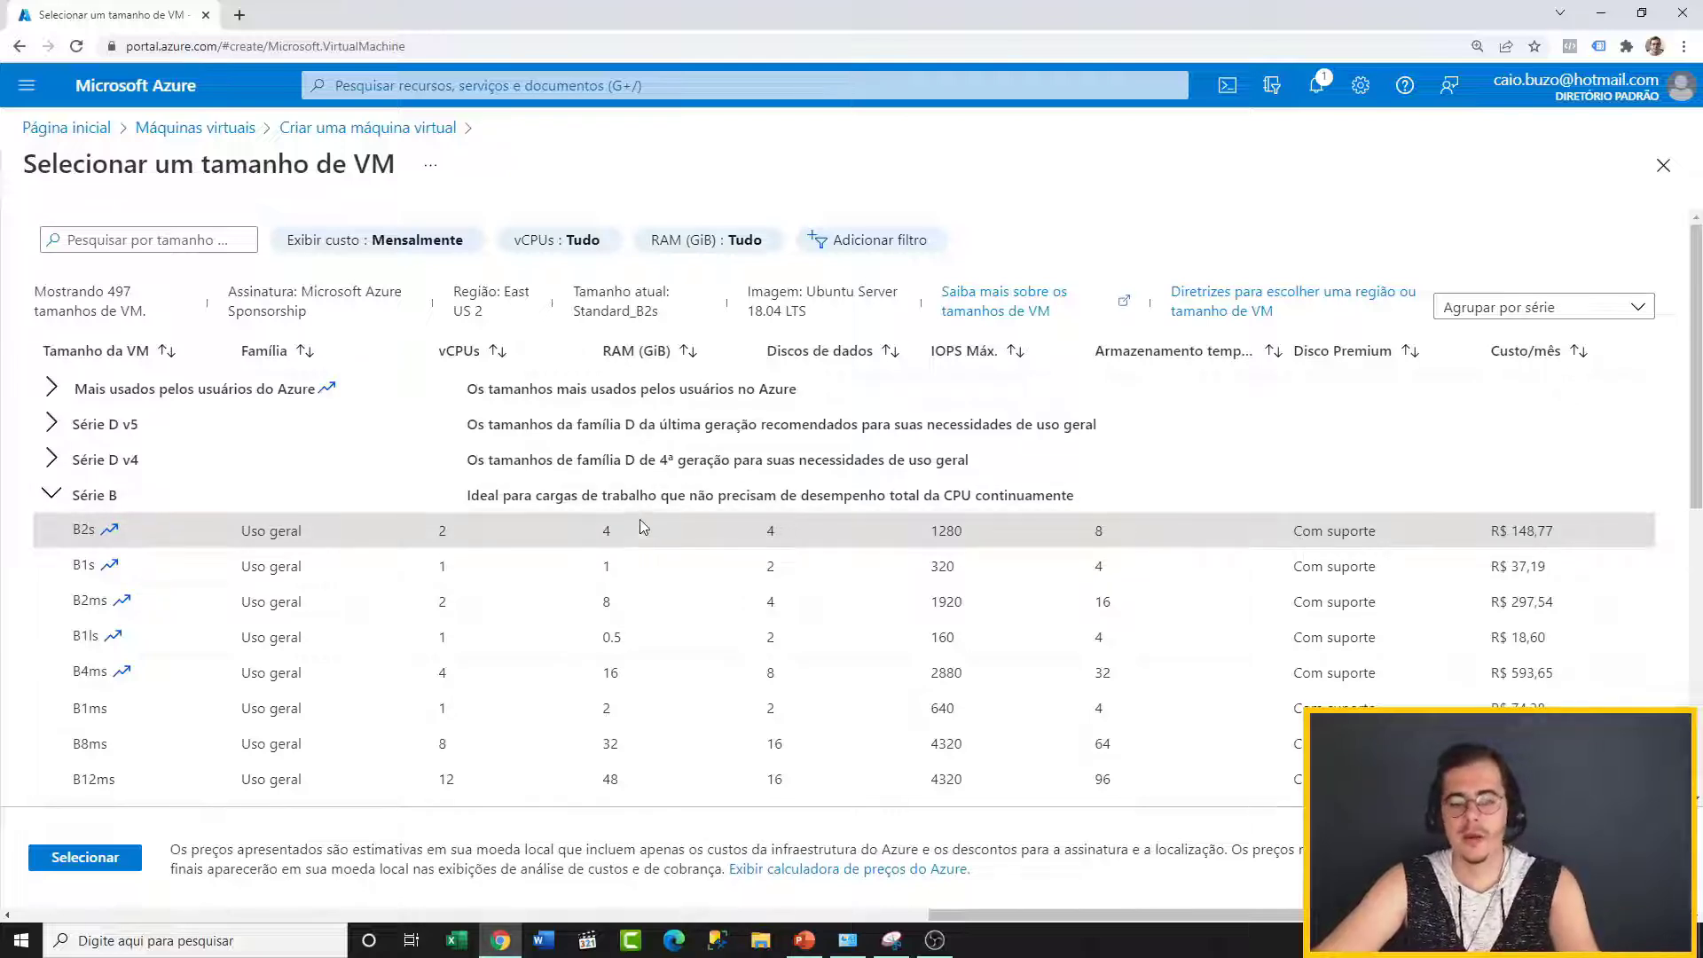
pyautogui.doubleClick(1513, 532)
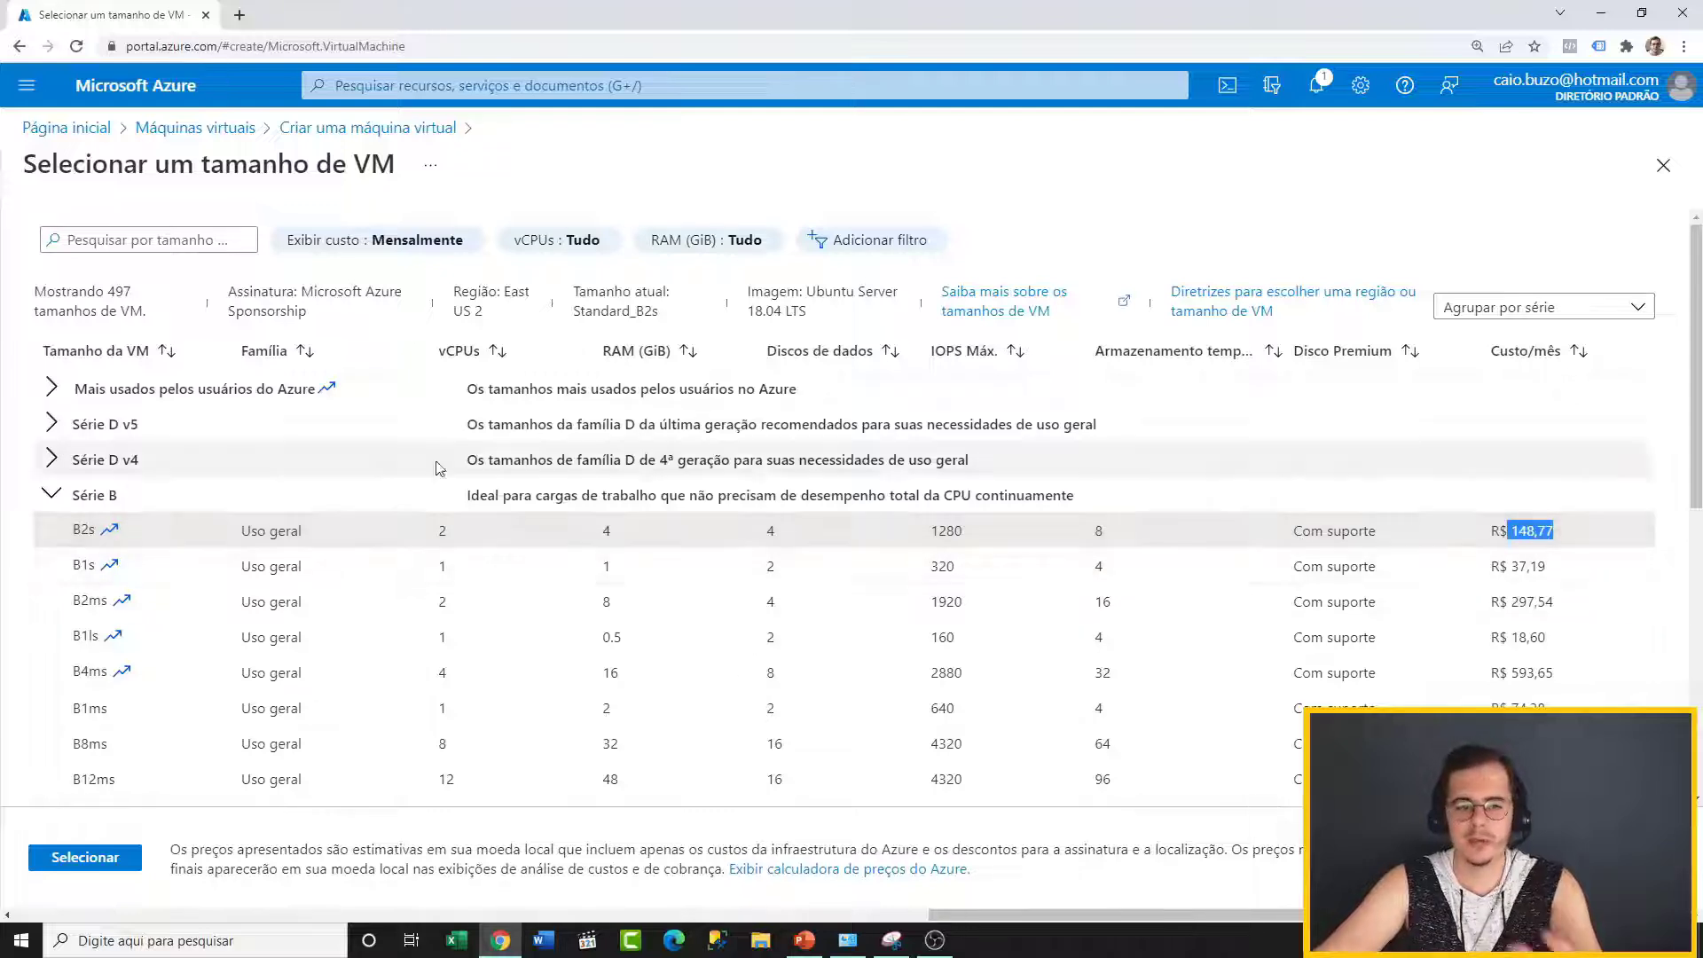
pyautogui.click(139, 495)
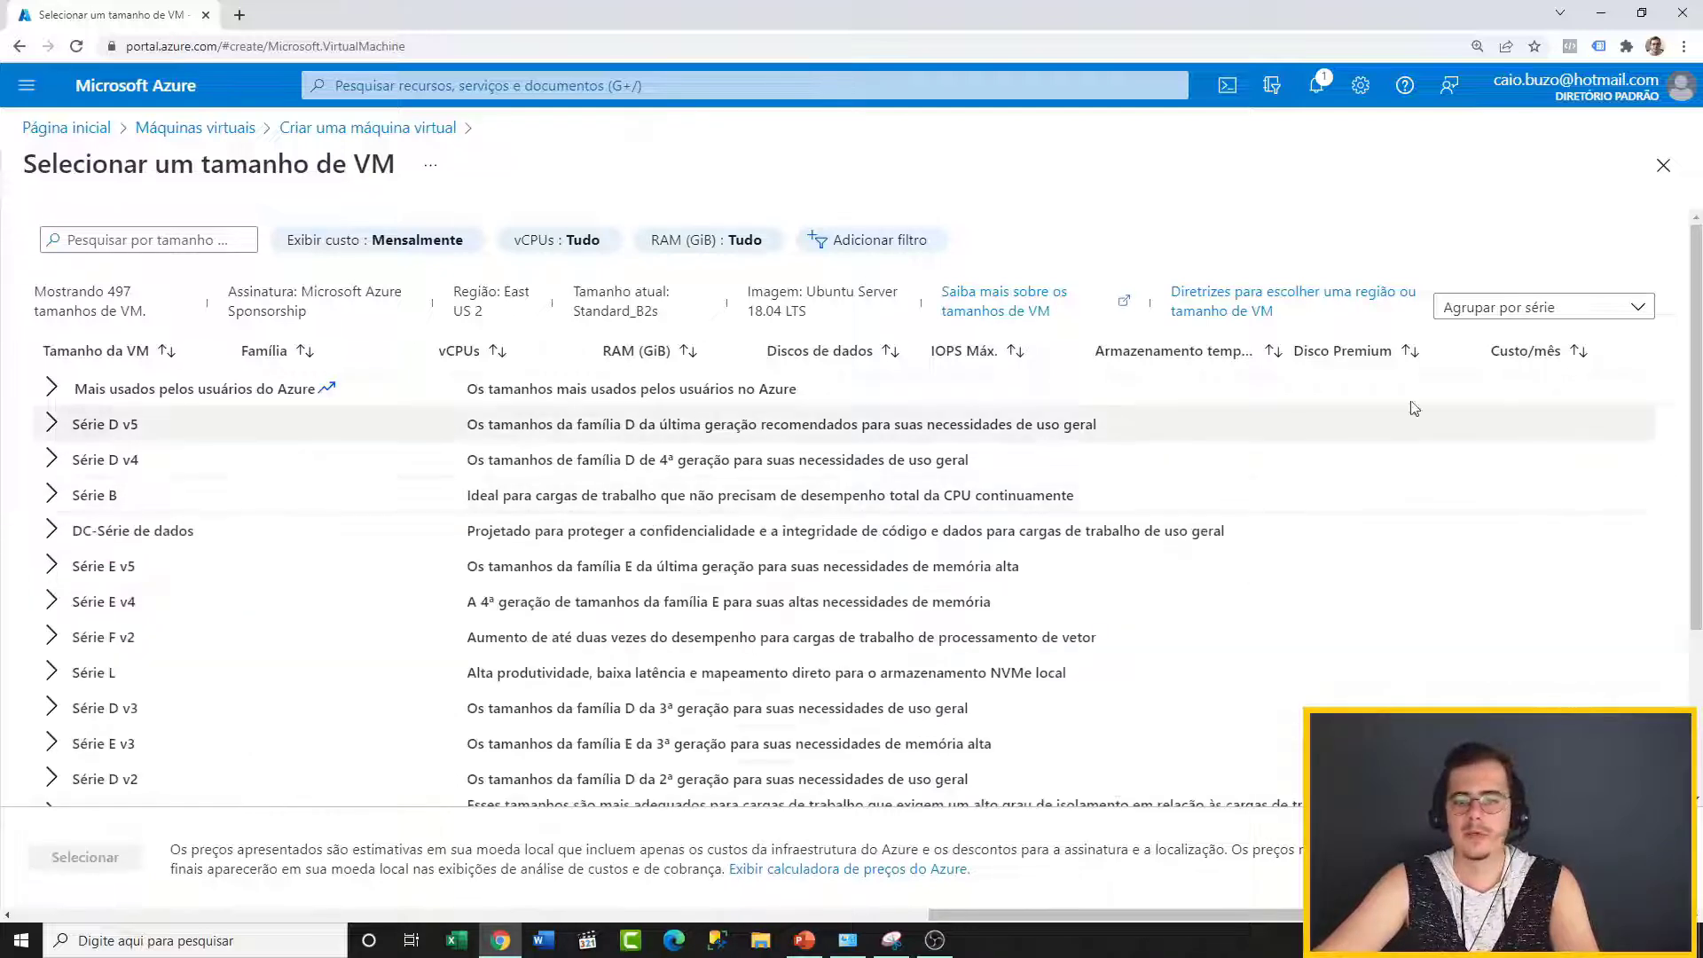
pyautogui.click(1662, 168)
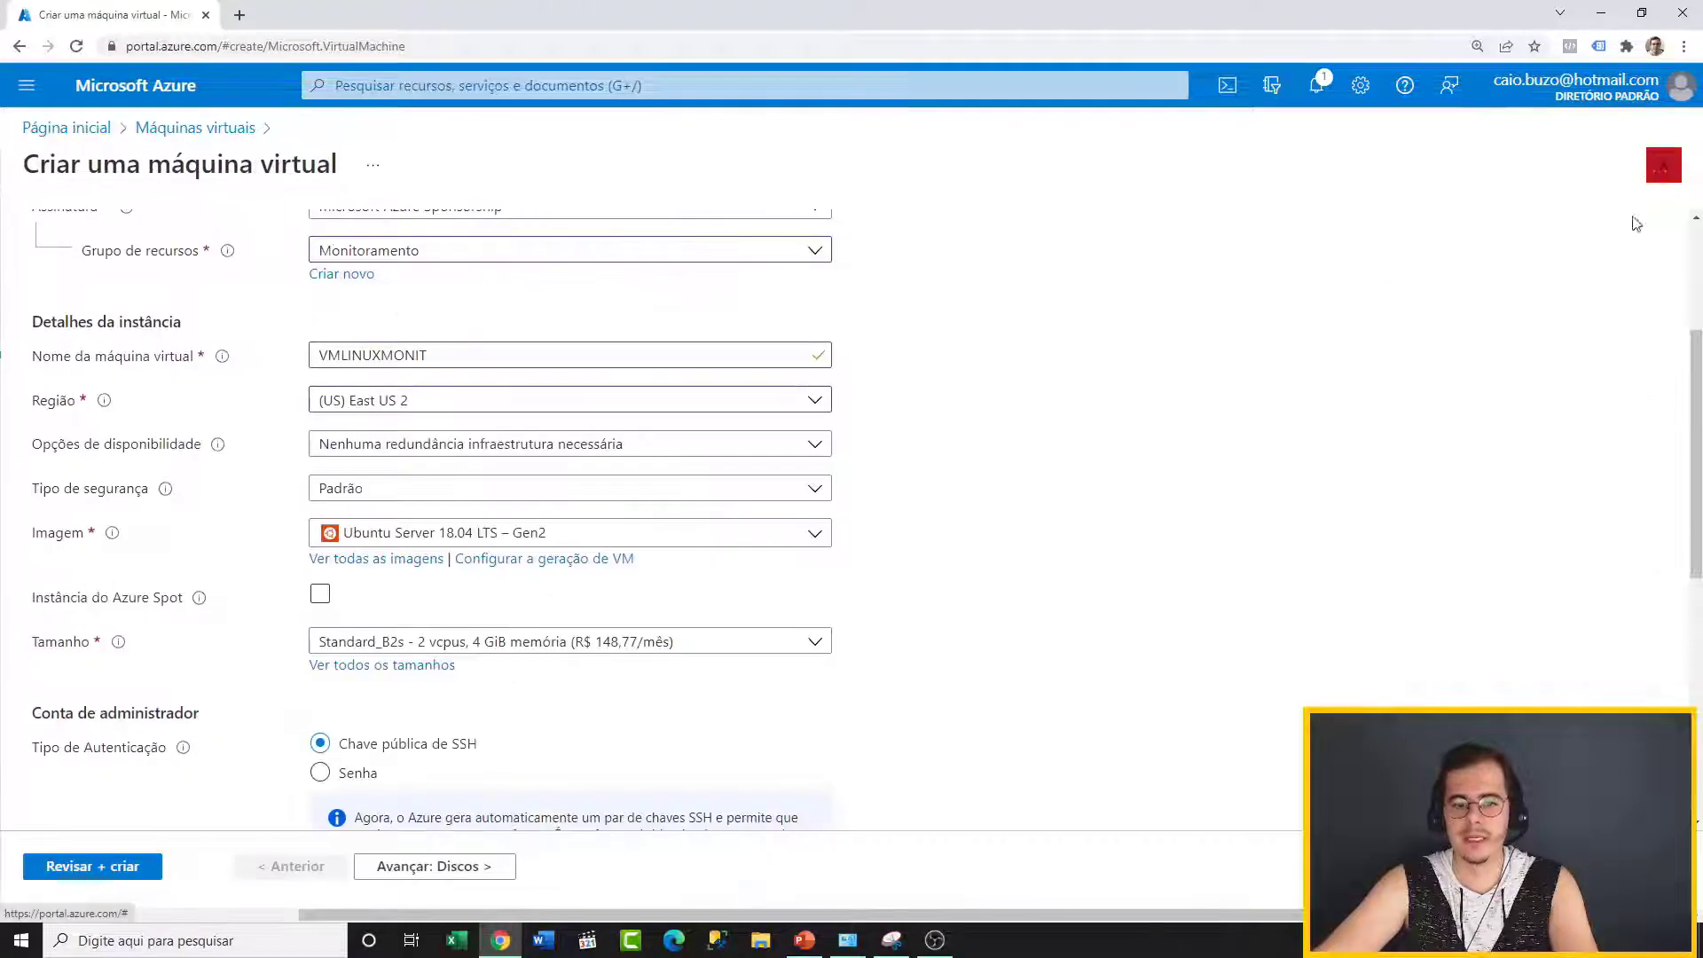
# Step: Set the administrator account's user name to adminmonit, keeping SSH public key authentication
pyautogui.scroll(-2, 1118, 550)
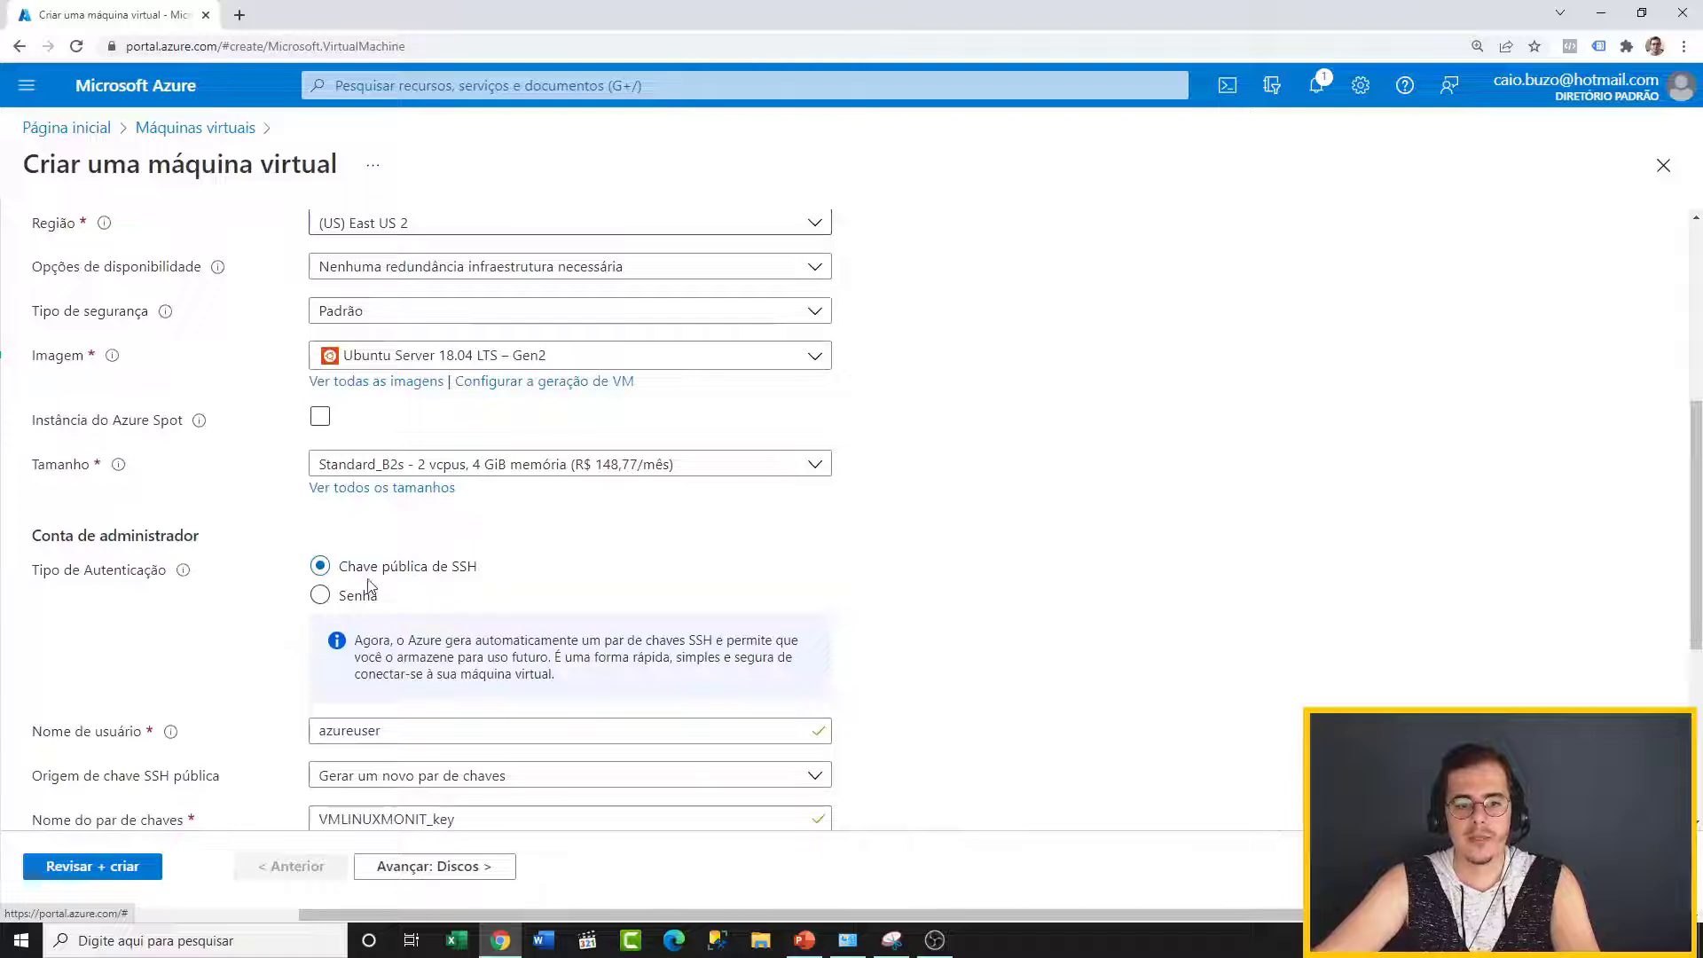
pyautogui.scroll(-3, 953, 591)
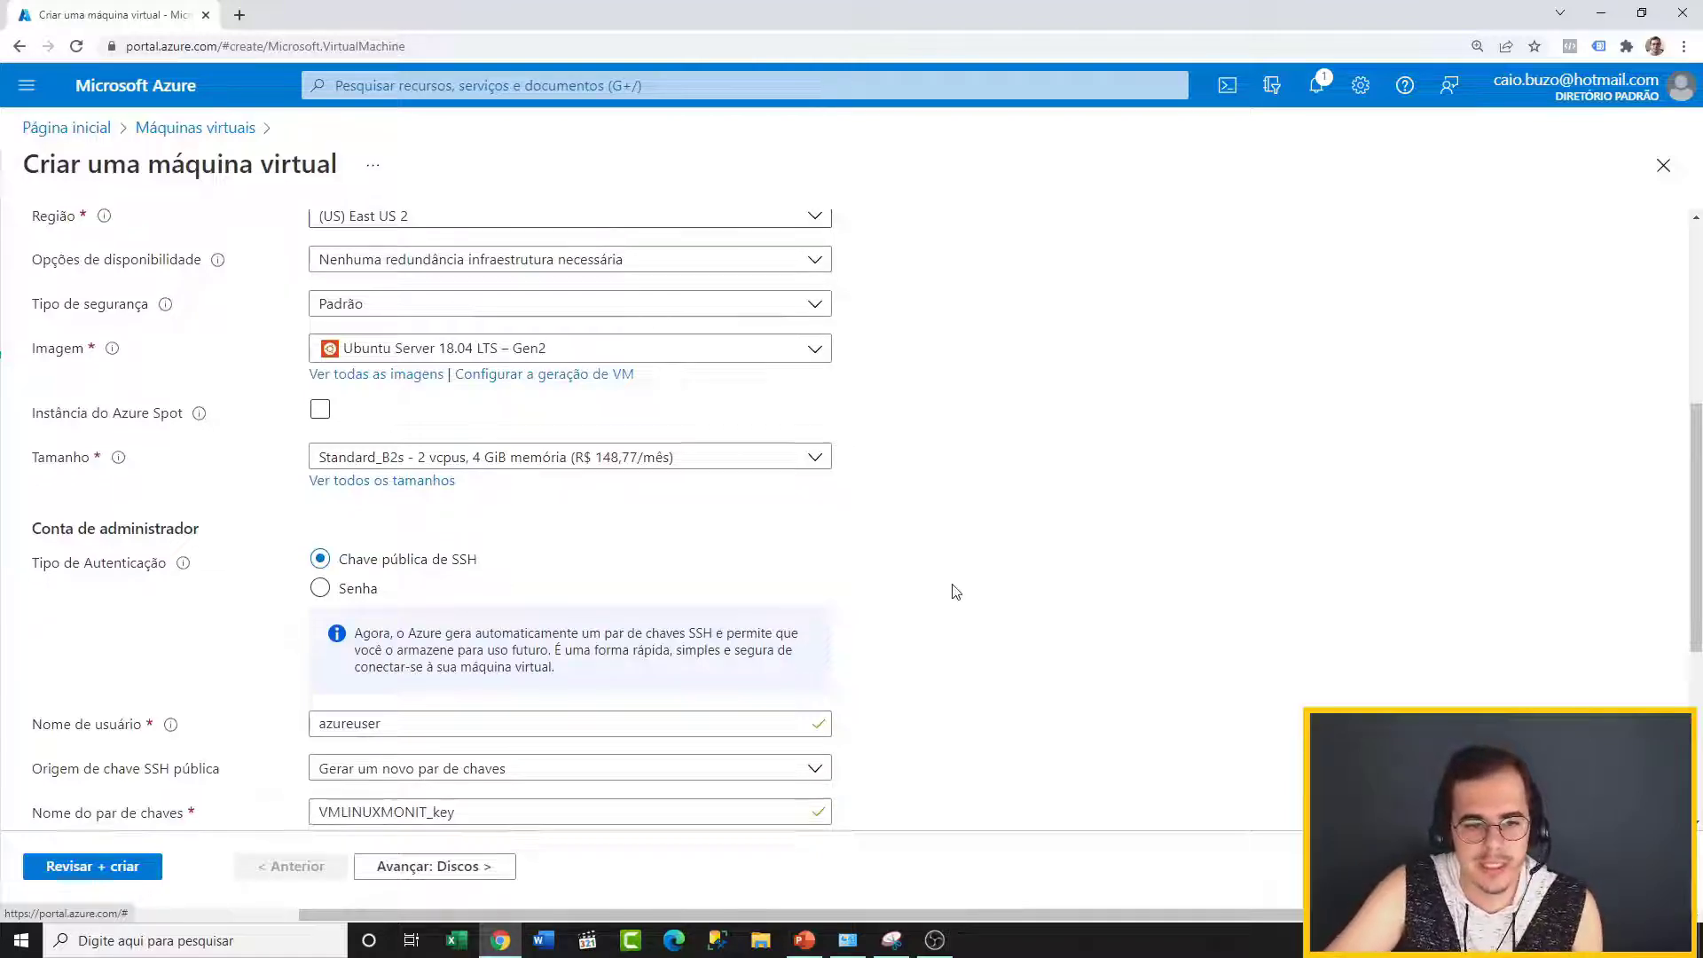
pyautogui.doubleClick(363, 464)
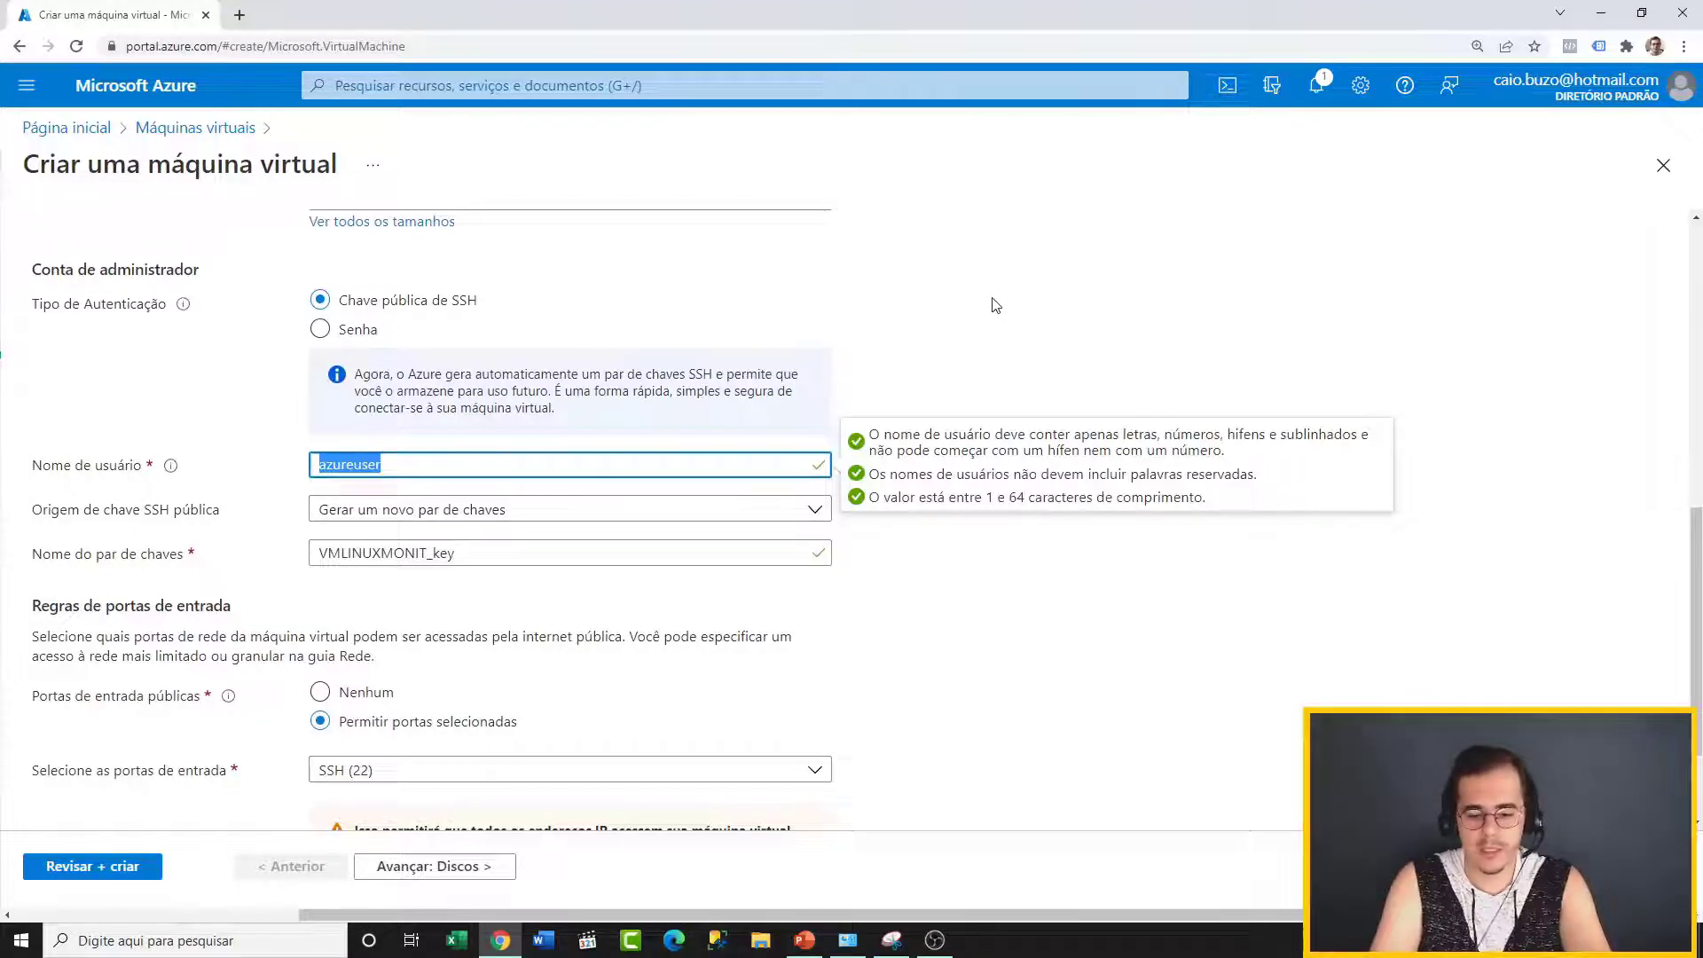
pyautogui.write('adminmoni')
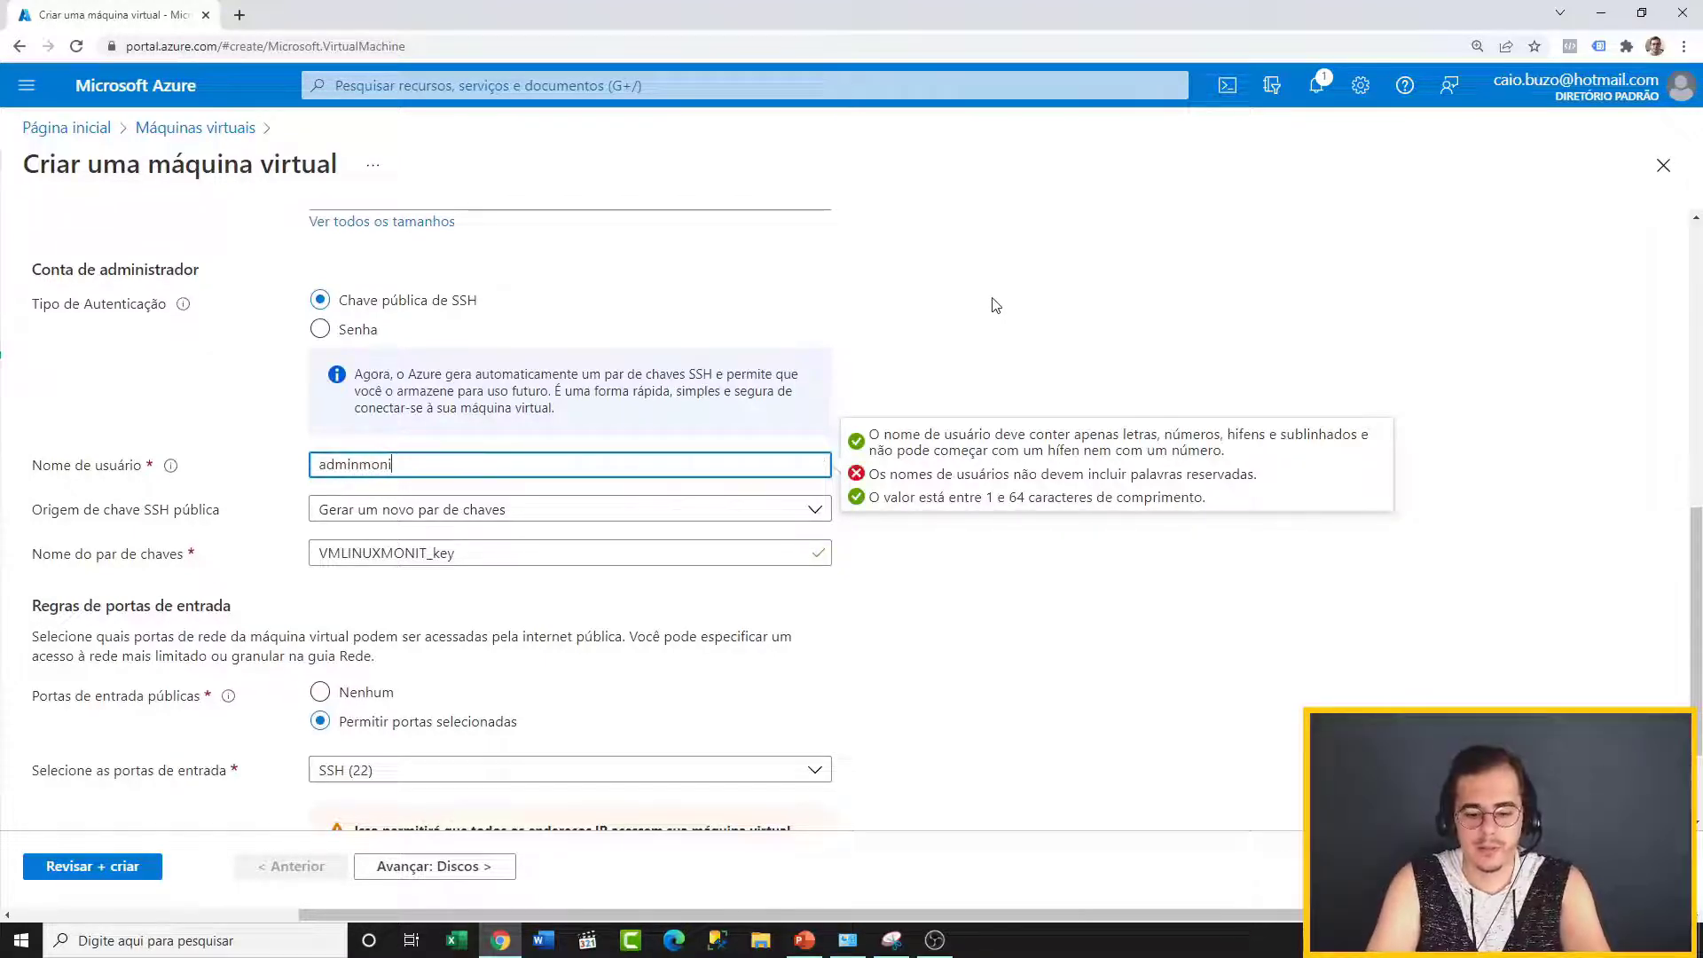
pyautogui.write('t')
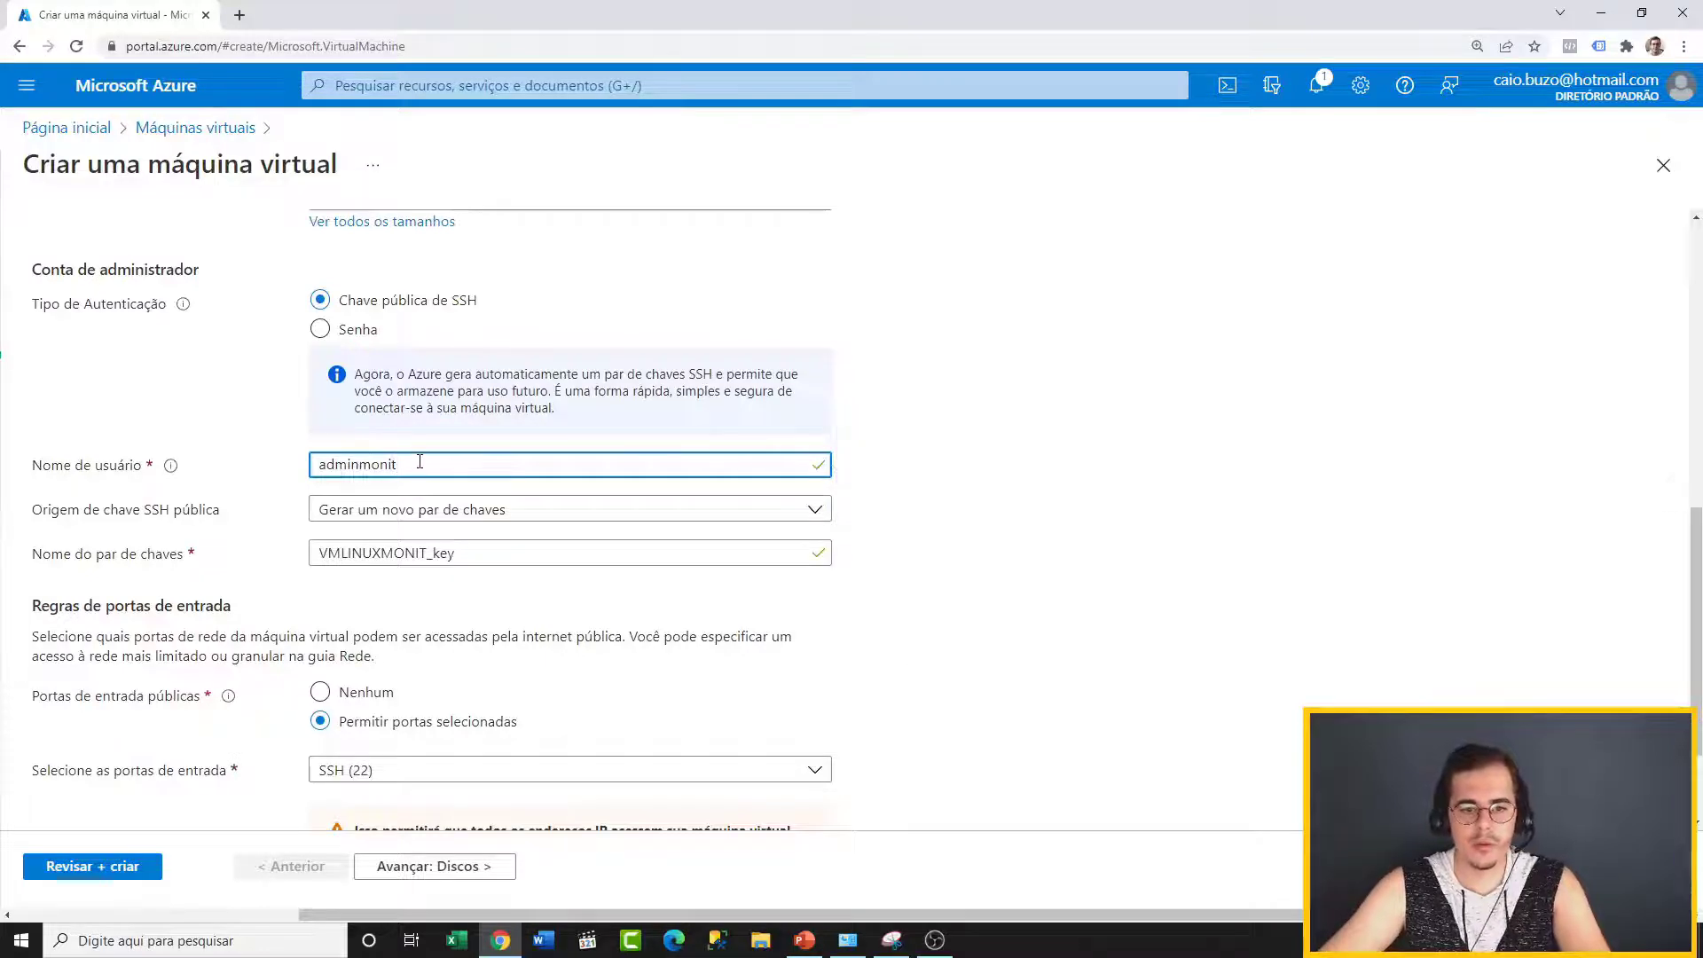
pyautogui.moveTo(419, 461); pyautogui.dragTo(221, 459)
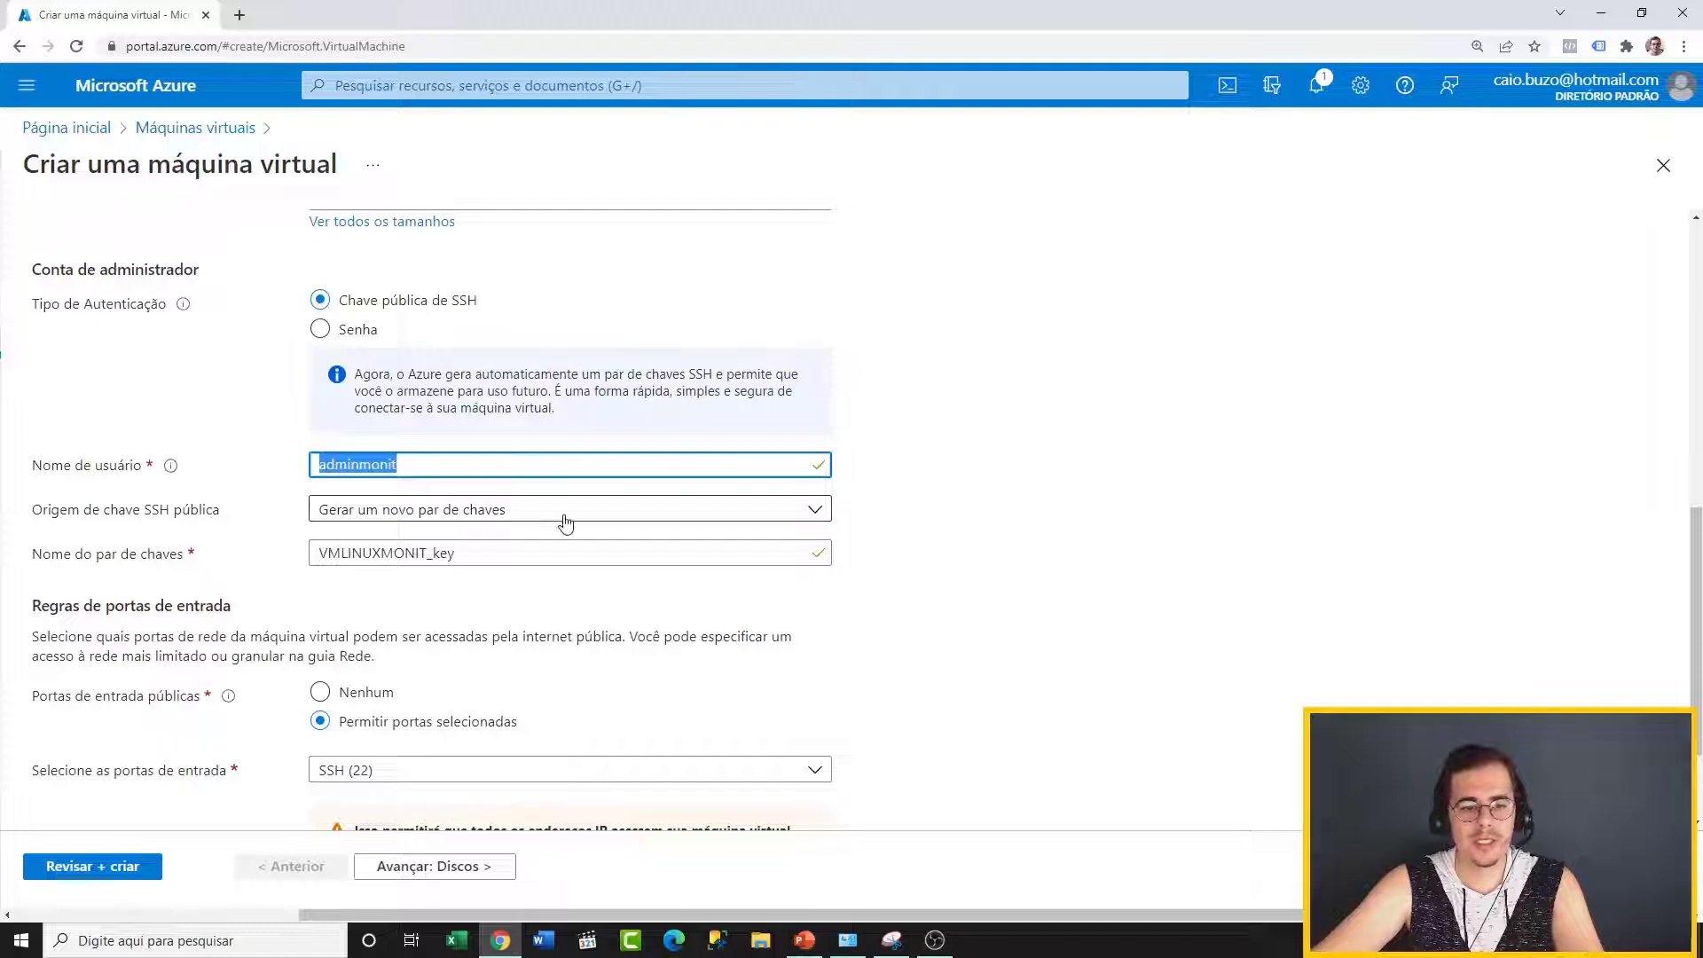
# Step: Keep VMLINUXMONIT_key as the key pair name and set the public inbound ports to Nenhum
pyautogui.click(522, 550)
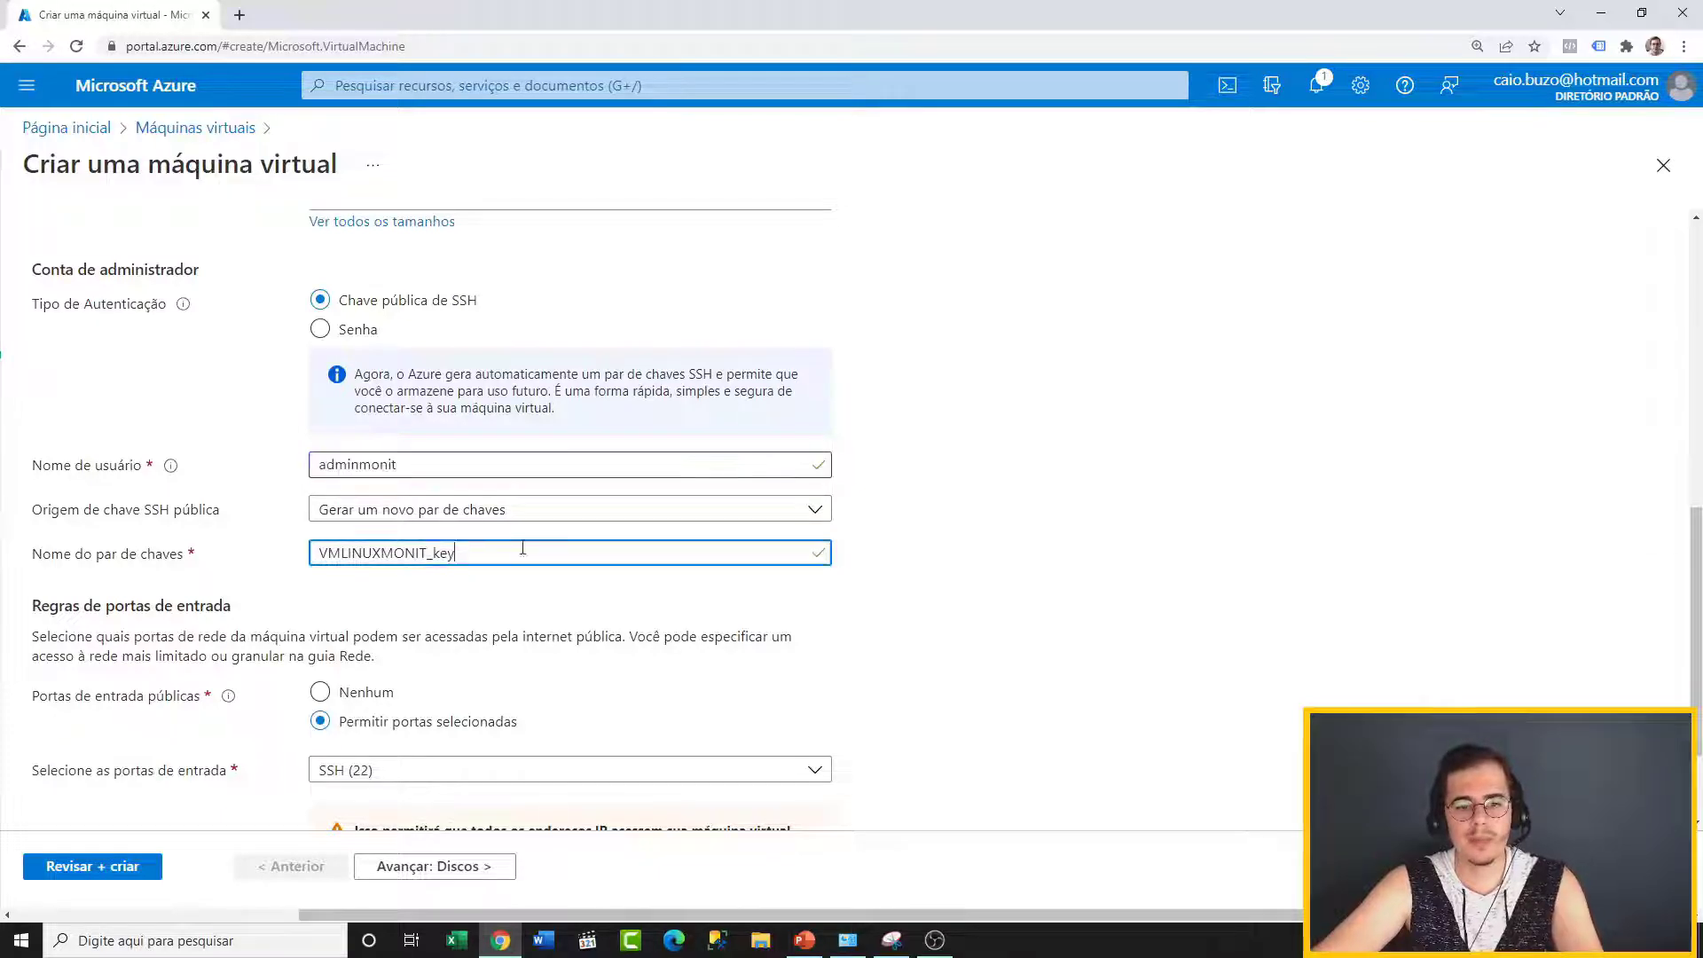
pyautogui.click(1069, 544)
pyautogui.scroll(-2, 1068, 545)
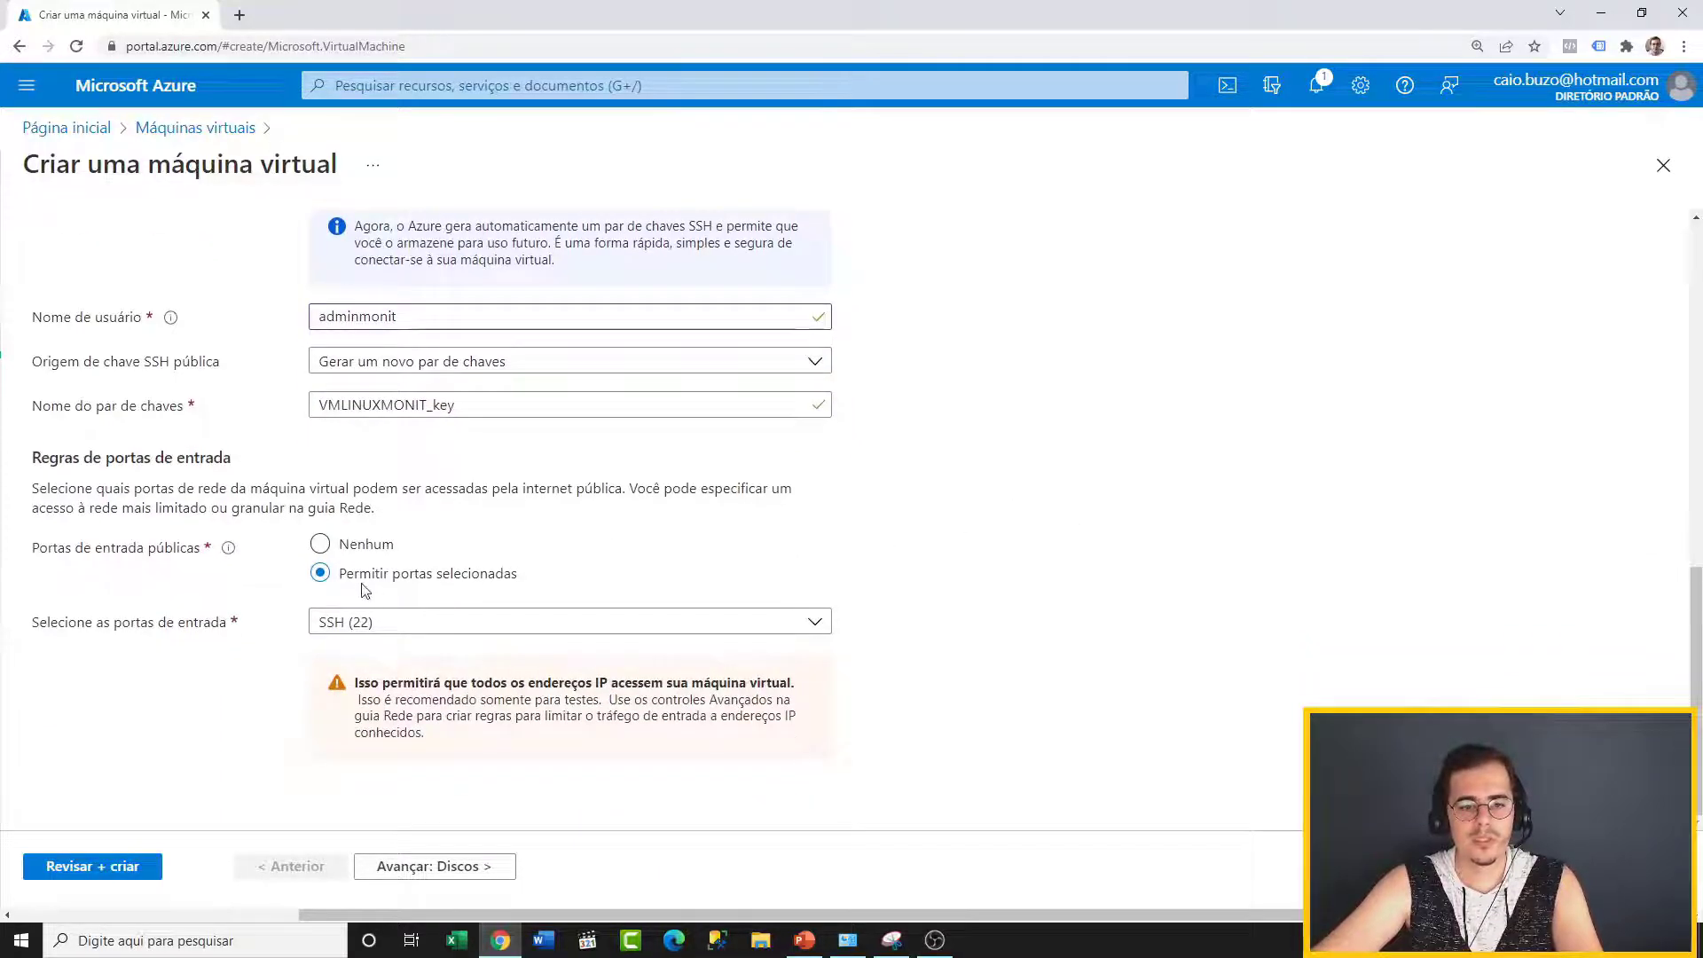
pyautogui.click(367, 550)
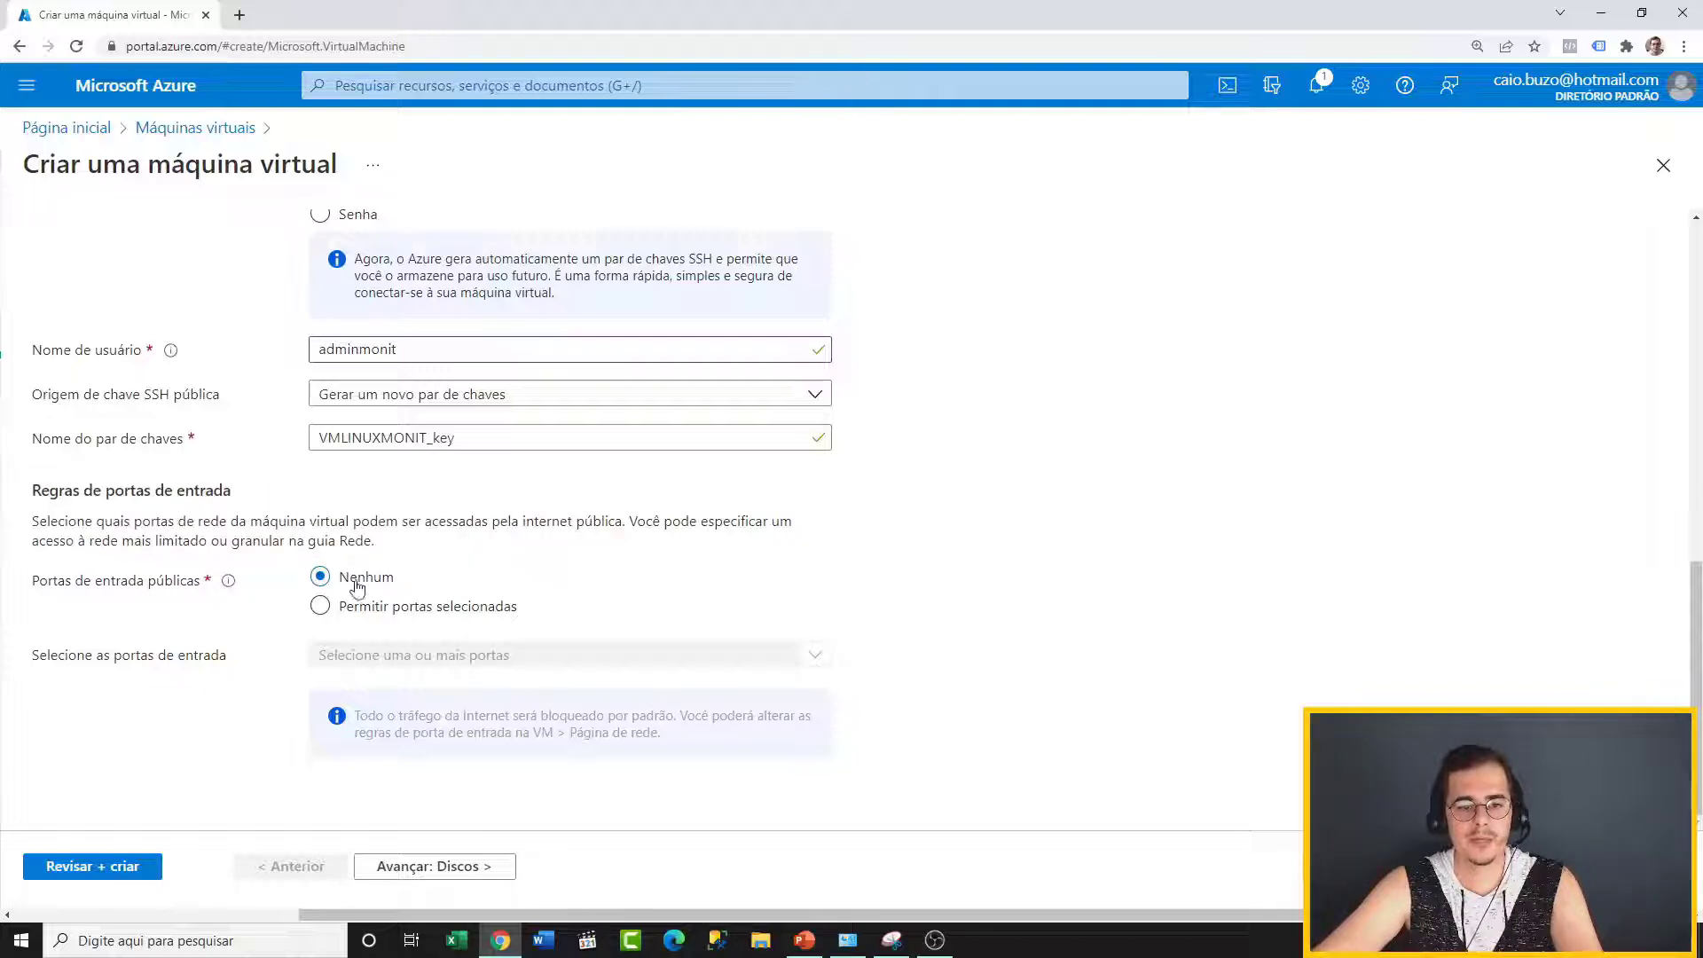
# Step: Review the virtual machine's disk options and its network settings, including virtual network, subnet, public IP and load balancing
pyautogui.click(405, 867)
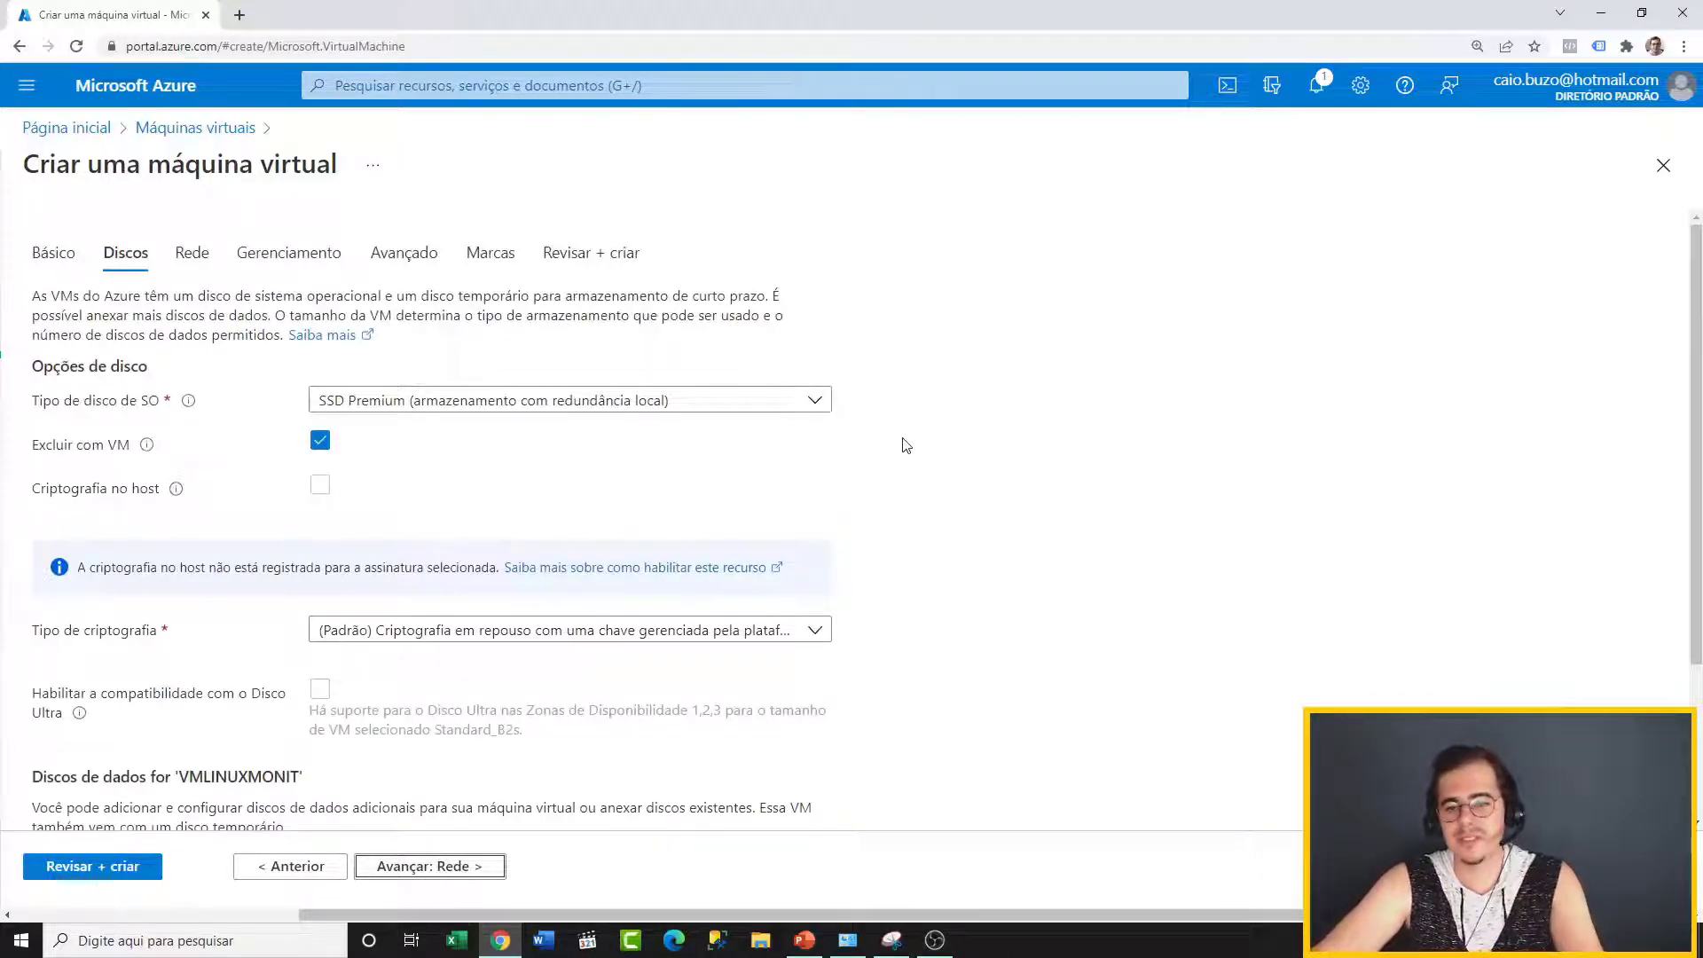
pyautogui.scroll(-1, 688, 411)
pyautogui.scroll(-1, 842, 553)
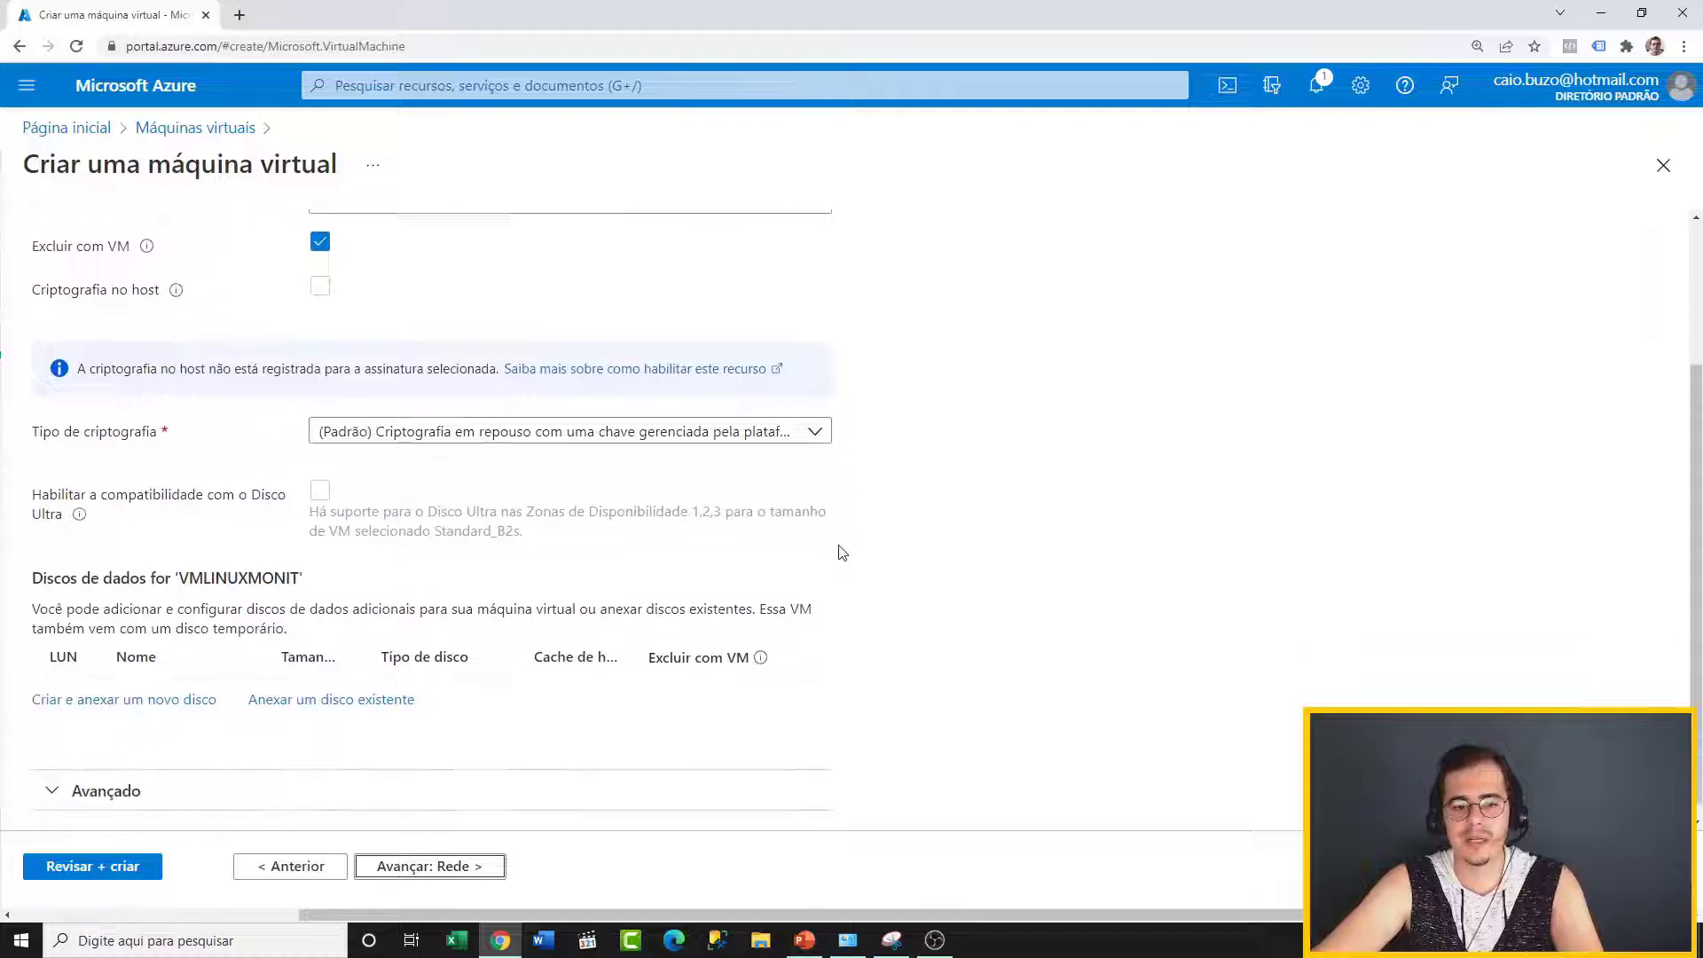
pyautogui.scroll(2, 865, 532)
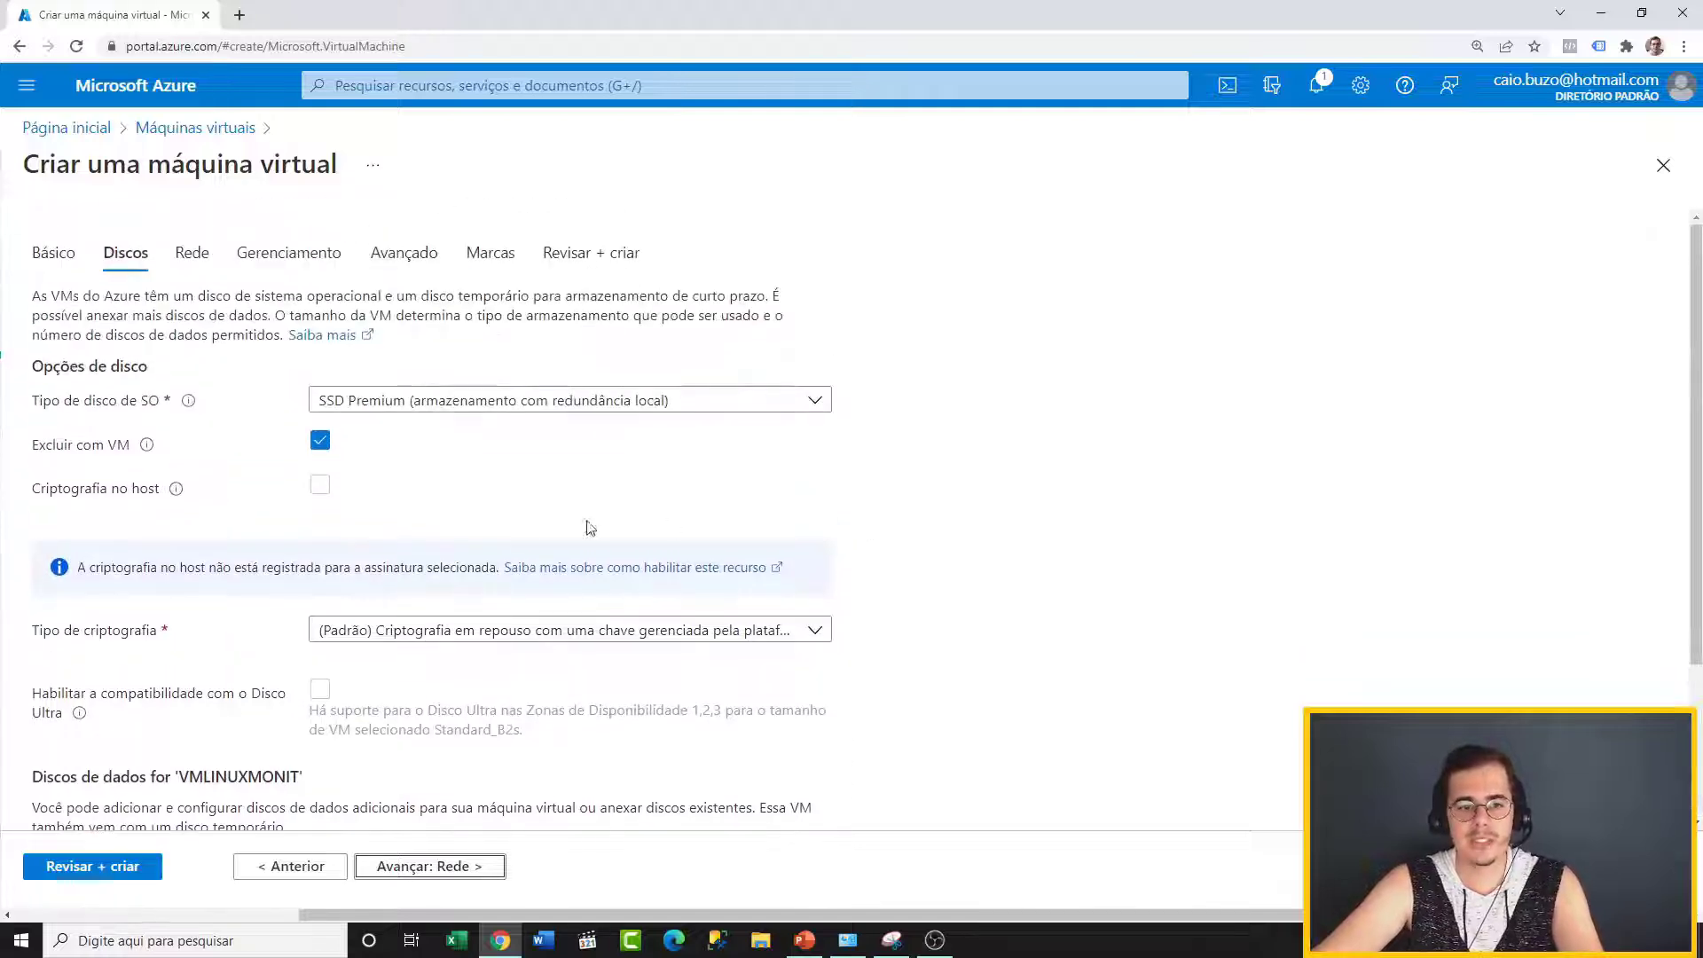
pyautogui.click(433, 868)
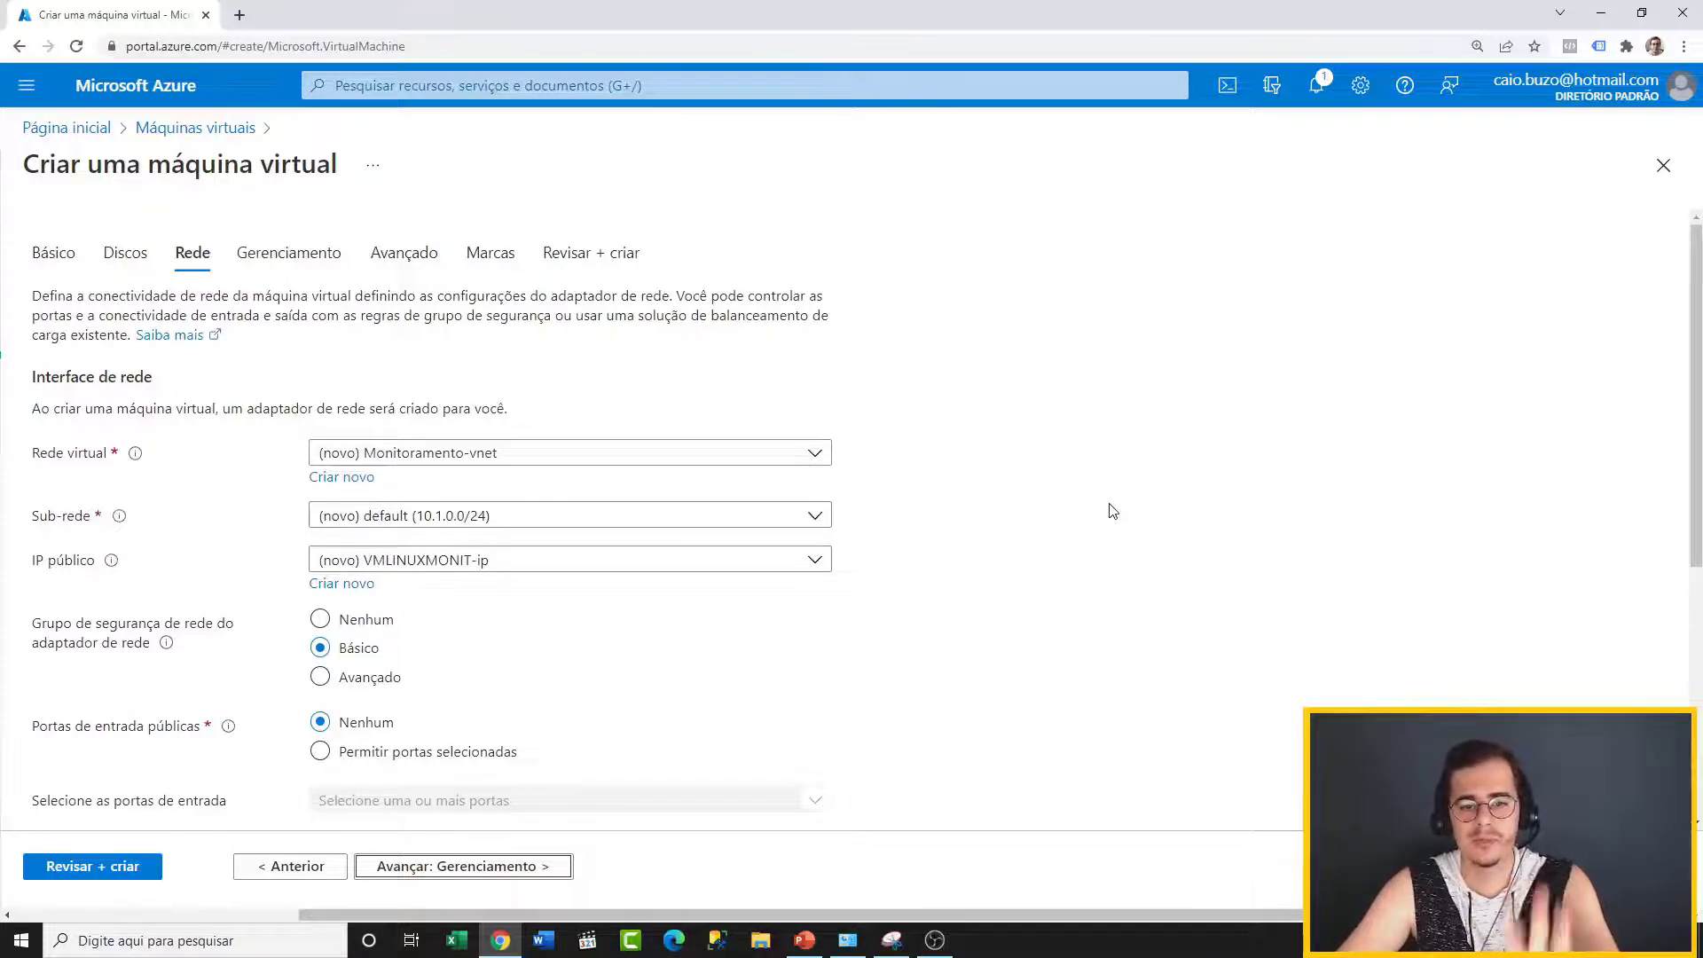
pyautogui.scroll(-4, 1112, 511)
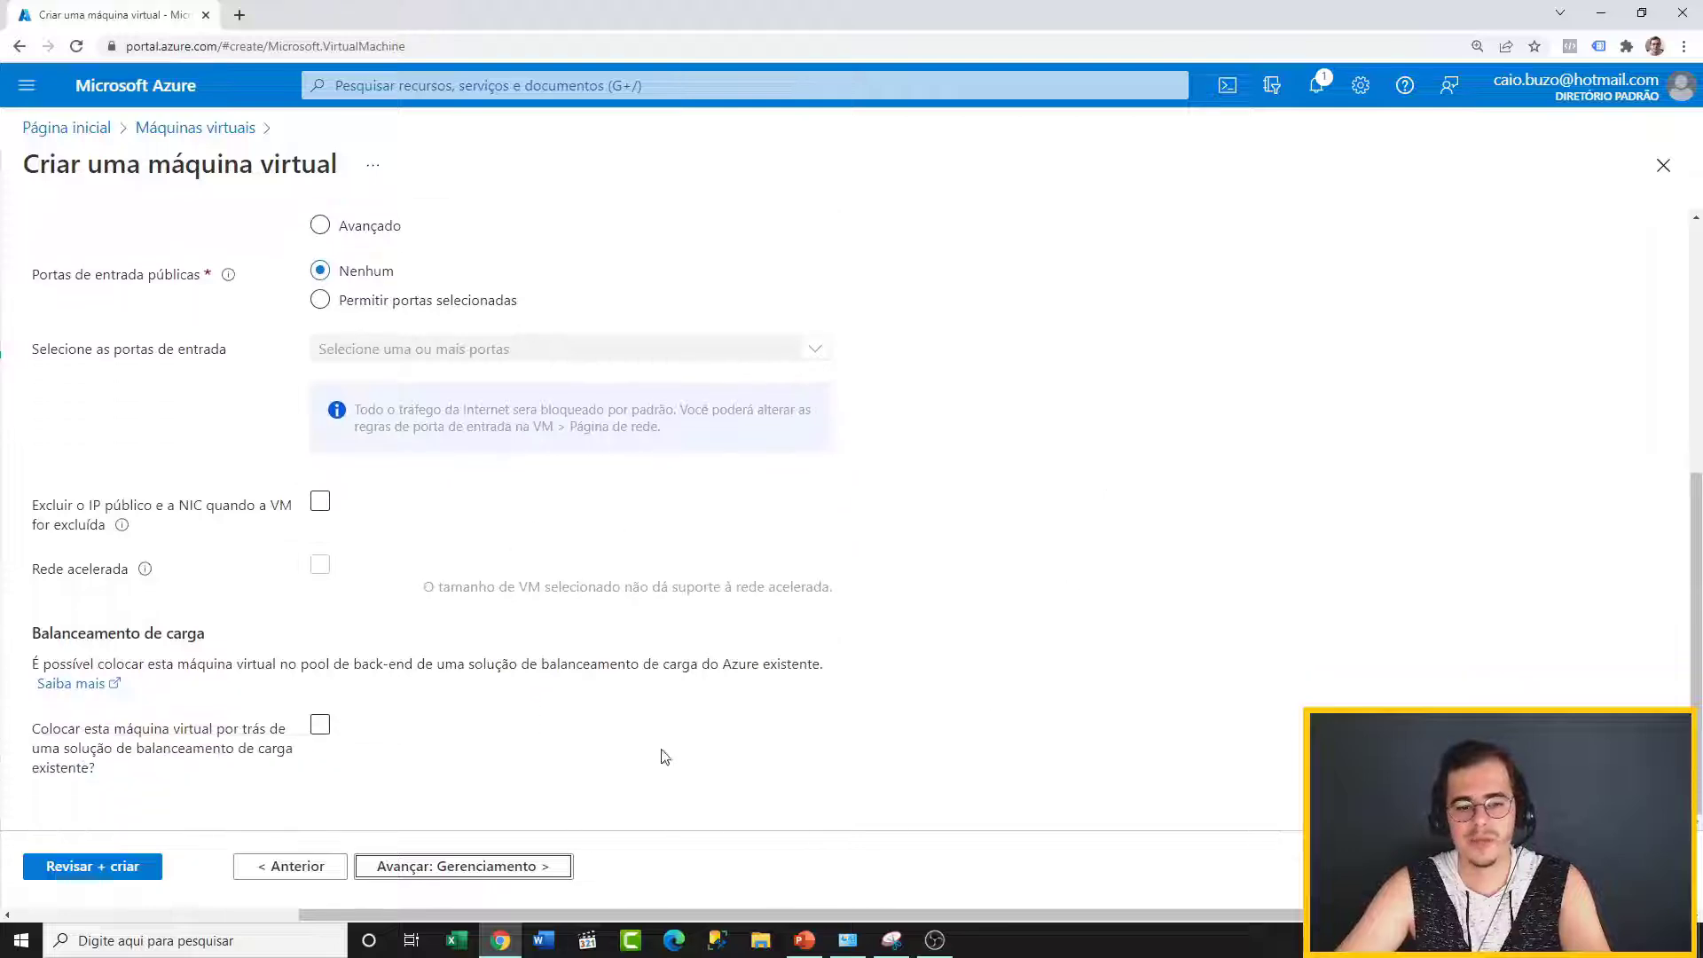
pyautogui.click(521, 868)
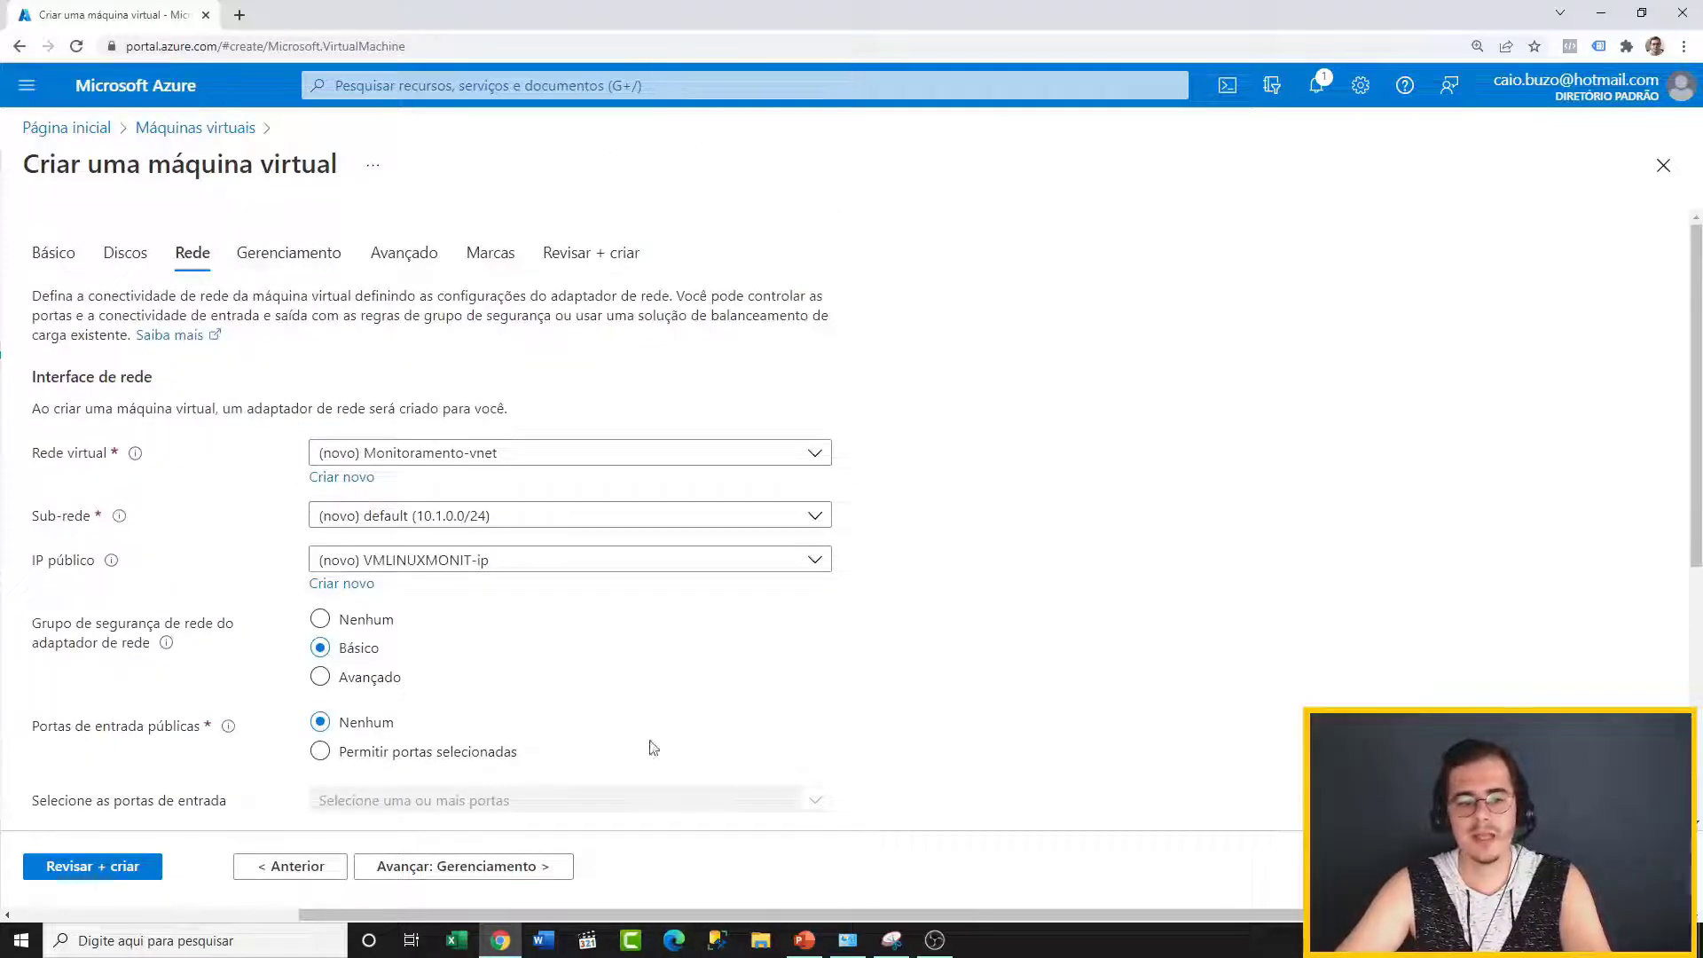
# Step: Validate and create the virtual machine, generating a new SSH key pair and downloading its private key
pyautogui.click(109, 870)
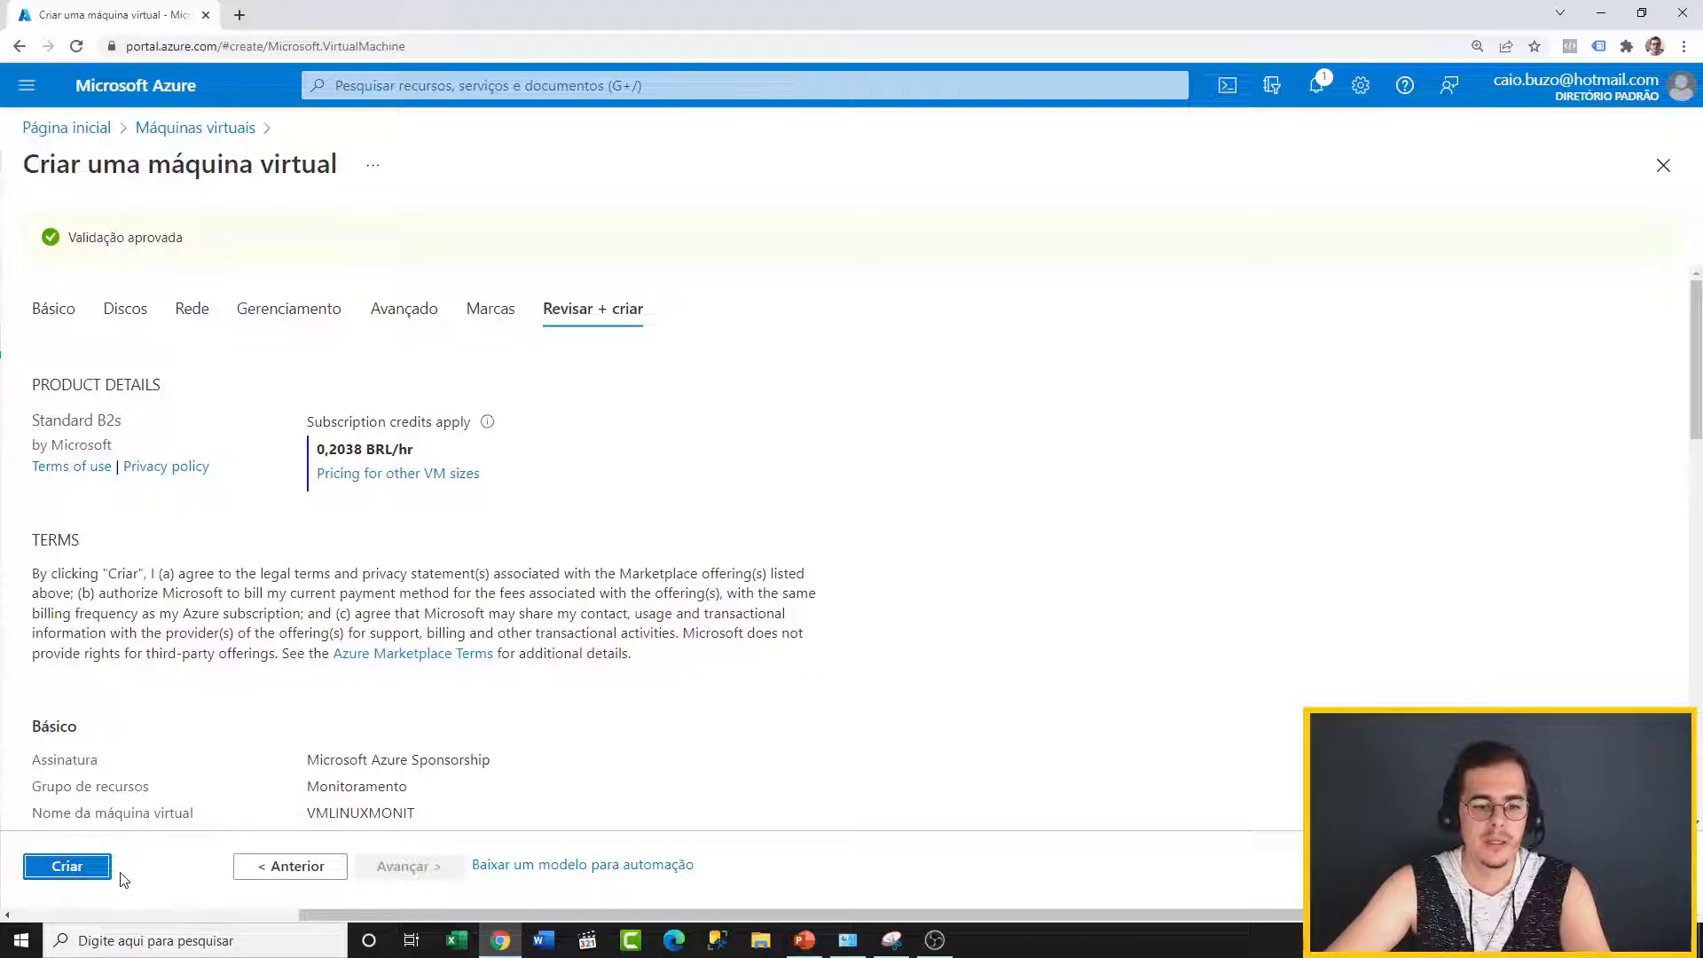
pyautogui.click(67, 867)
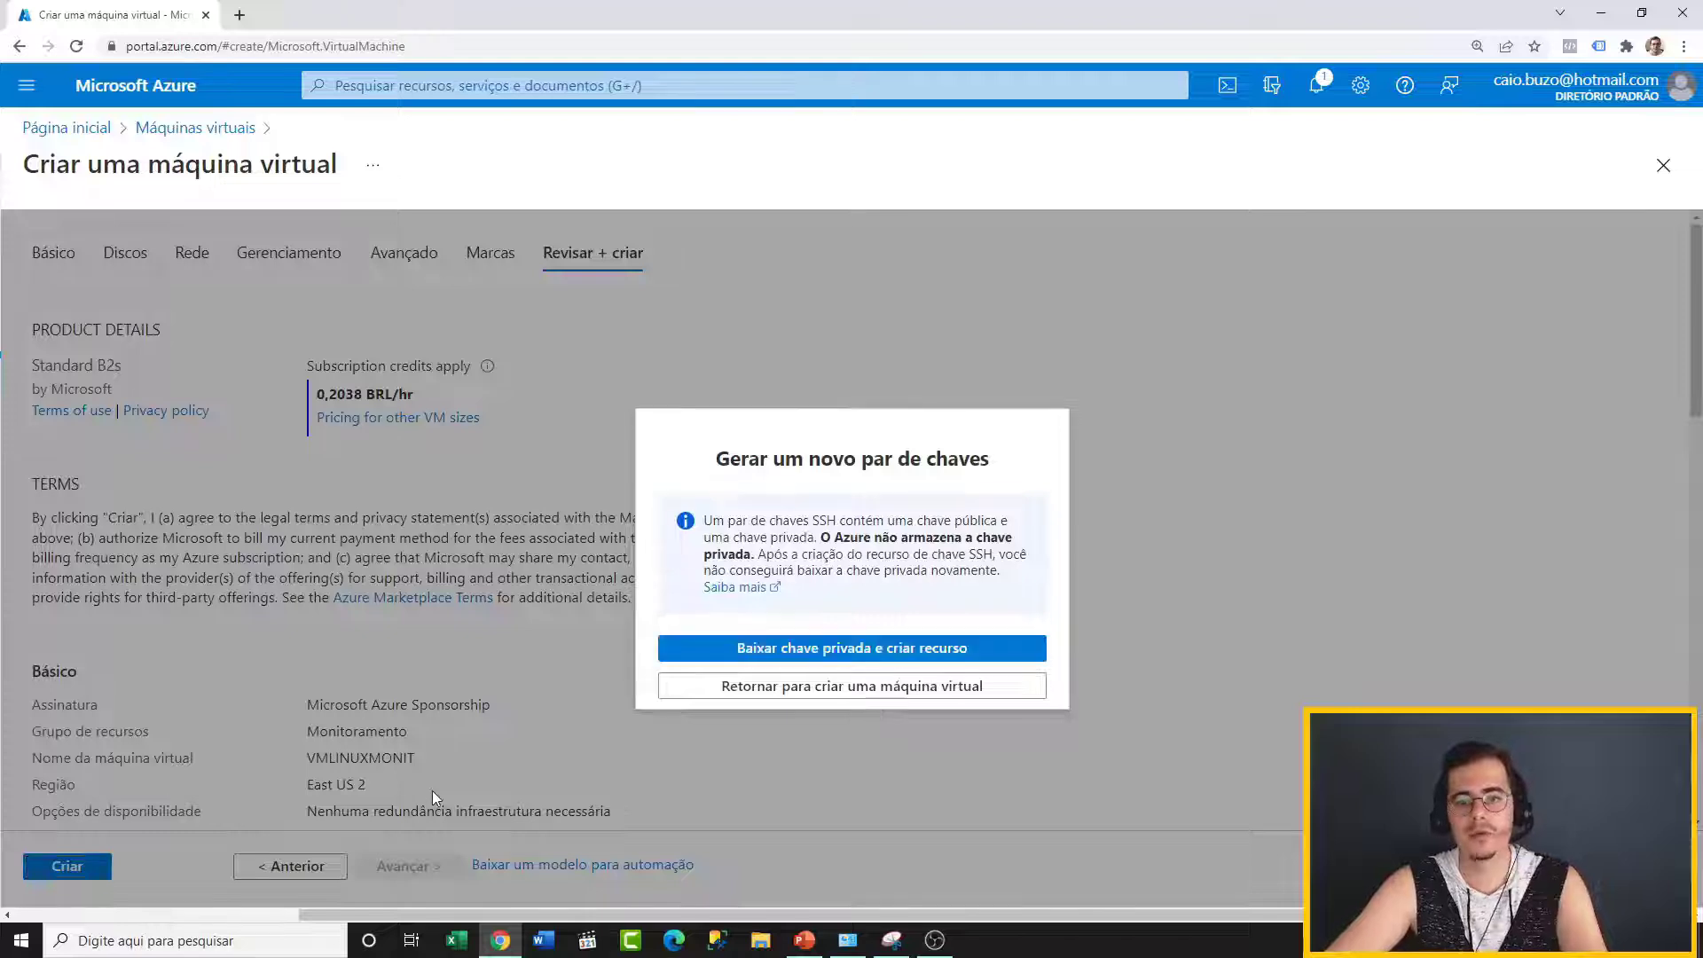
pyautogui.click(988, 650)
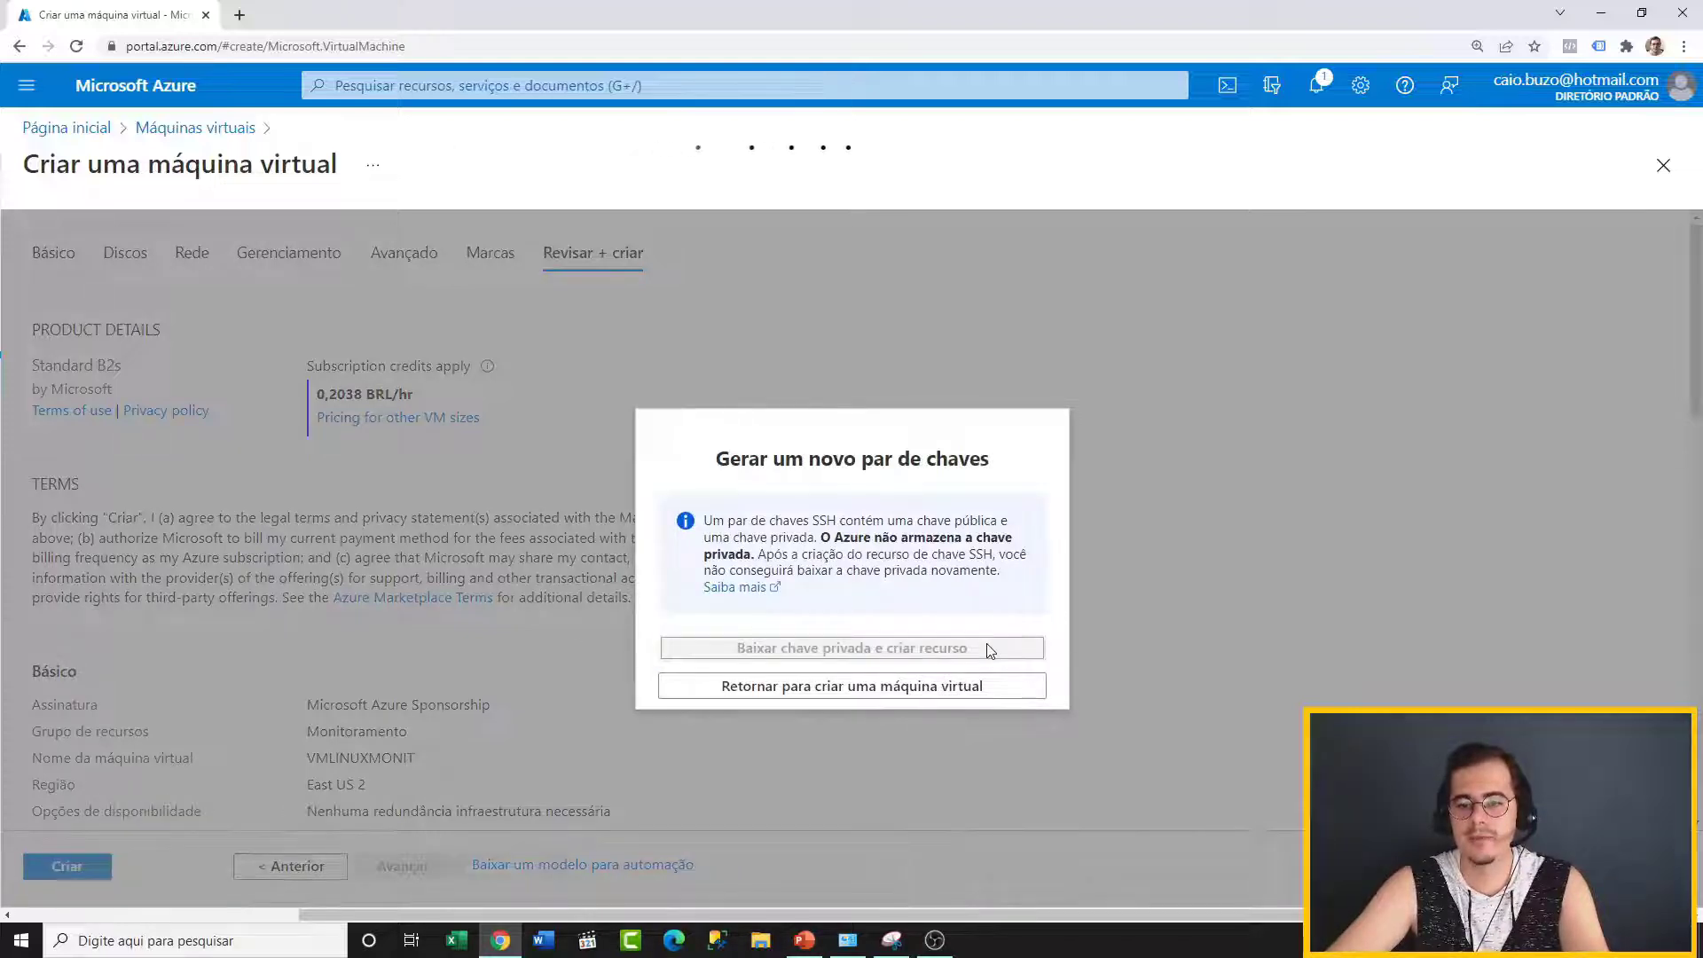